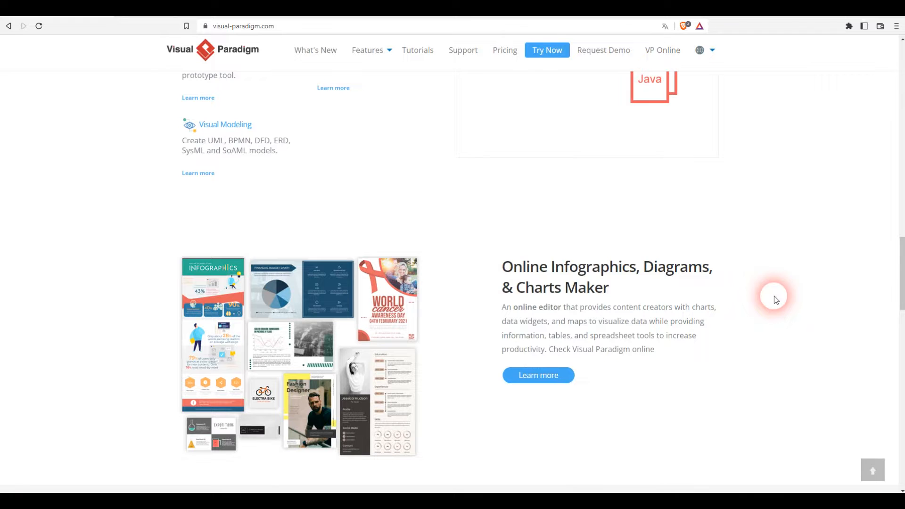
Step: Look through the Visual Paradigm home page, covering its tool suites, feature overview, customers and academic partners
scroll(774, 295, down, 8)
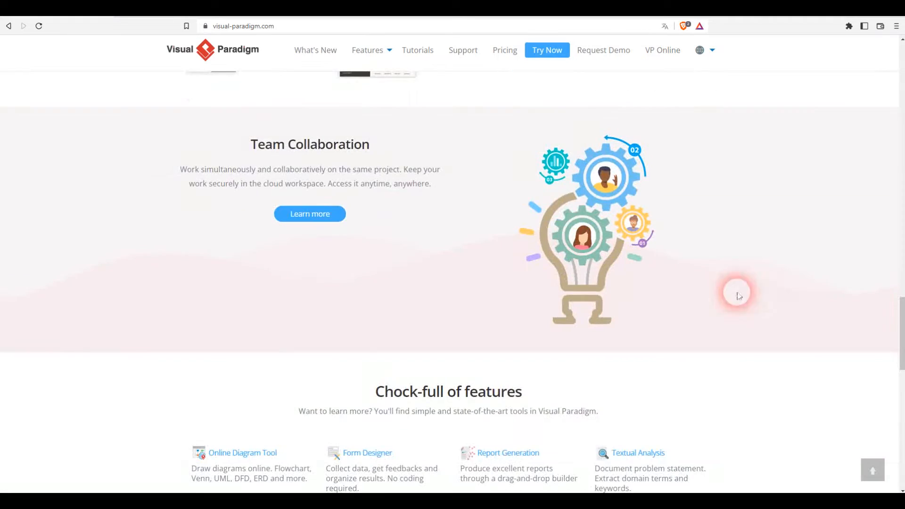
scroll(629, 312, down, 5)
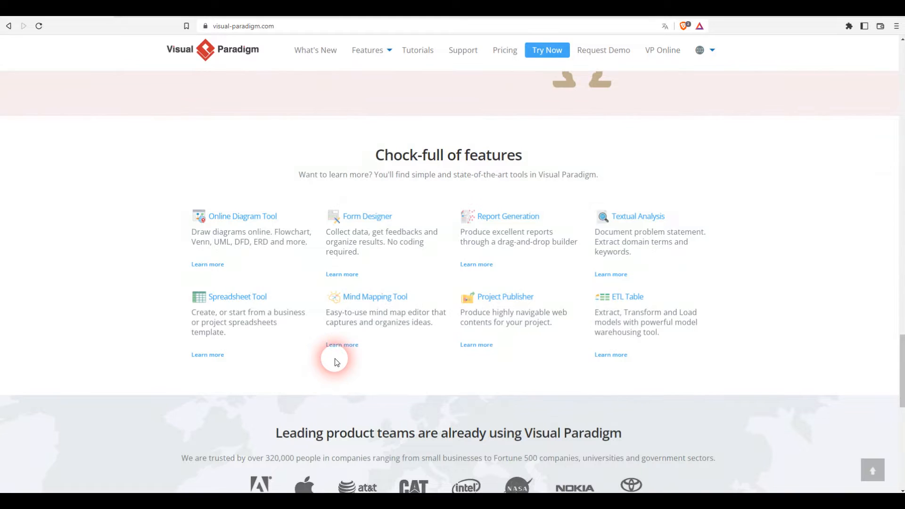
scroll(374, 349, down, 3)
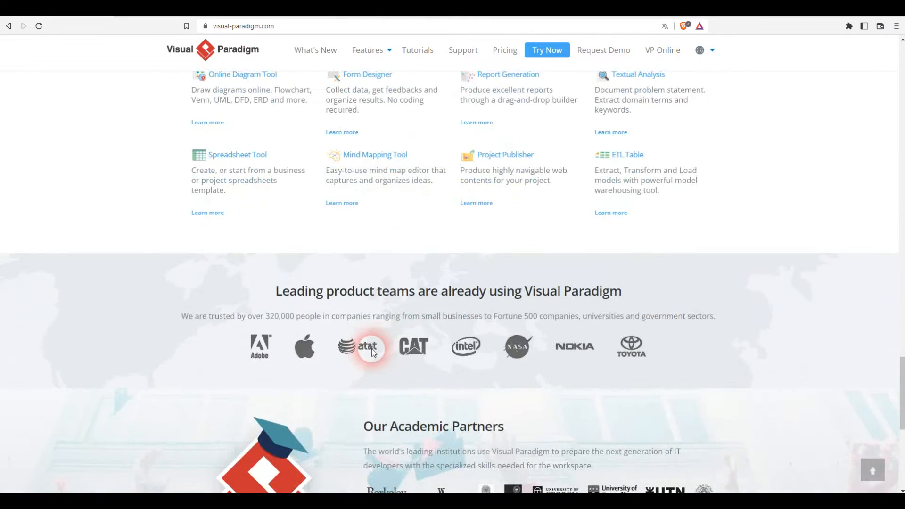
scroll(373, 353, down, 3)
scroll(373, 353, up, 15)
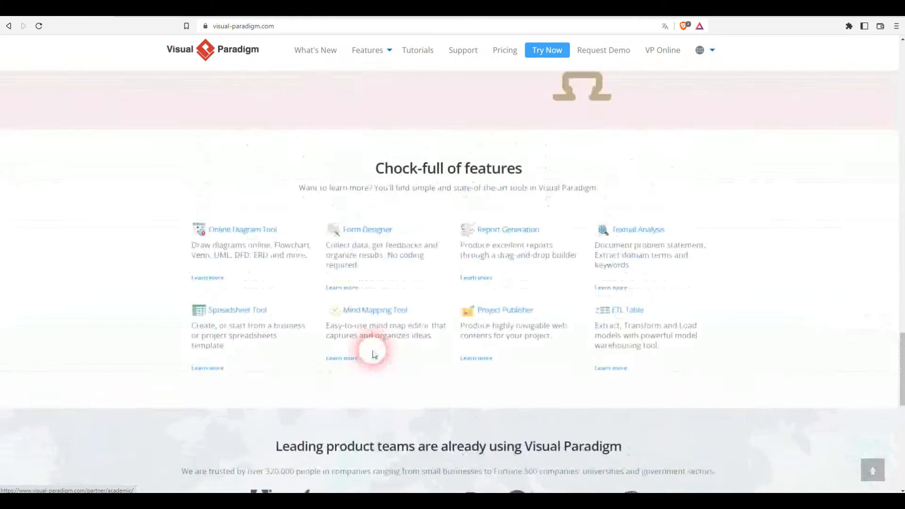
scroll(372, 353, up, 15)
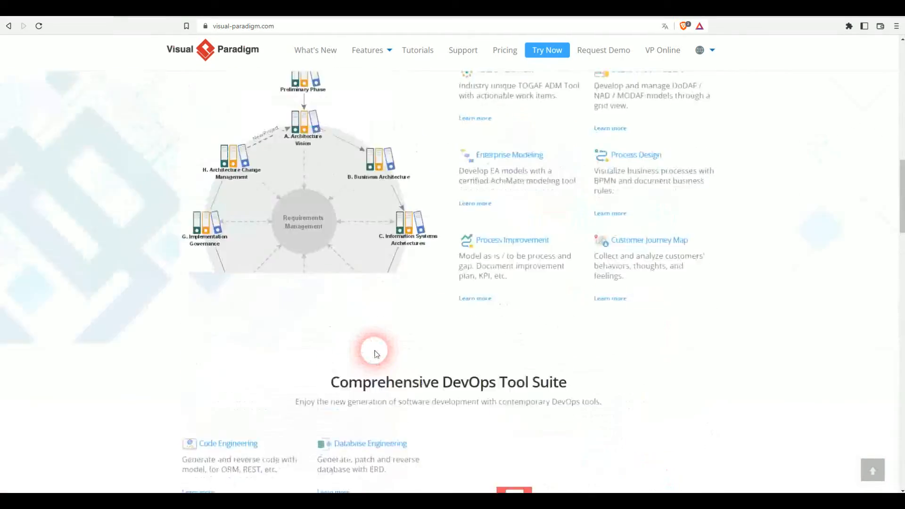
scroll(377, 354, up, 7)
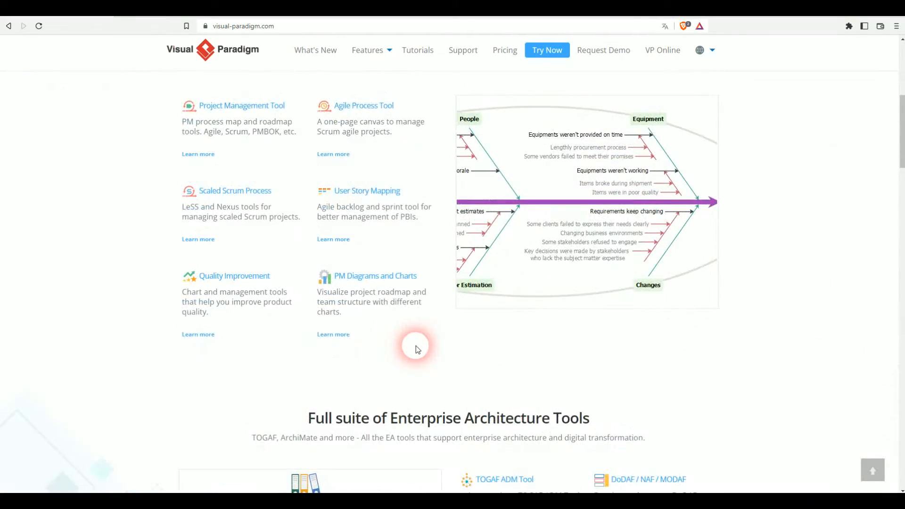
scroll(416, 347, up, 6)
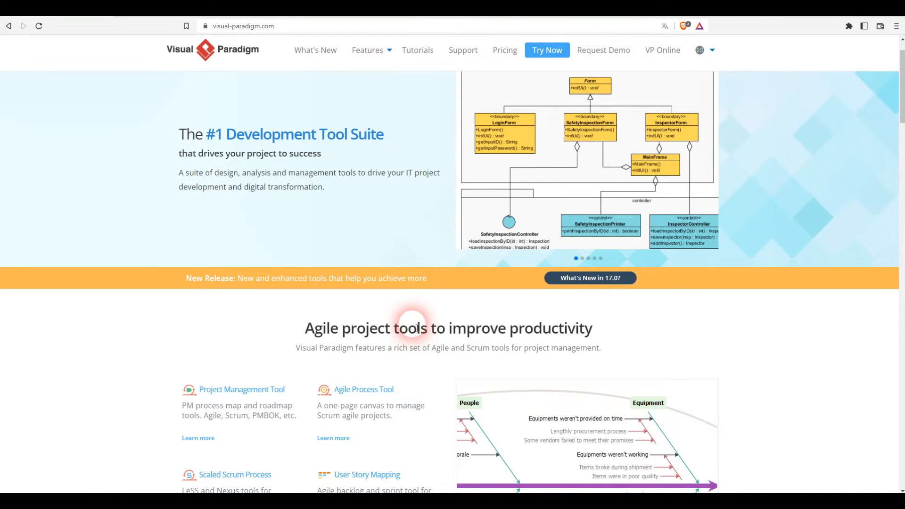
scroll(413, 348, up, 1)
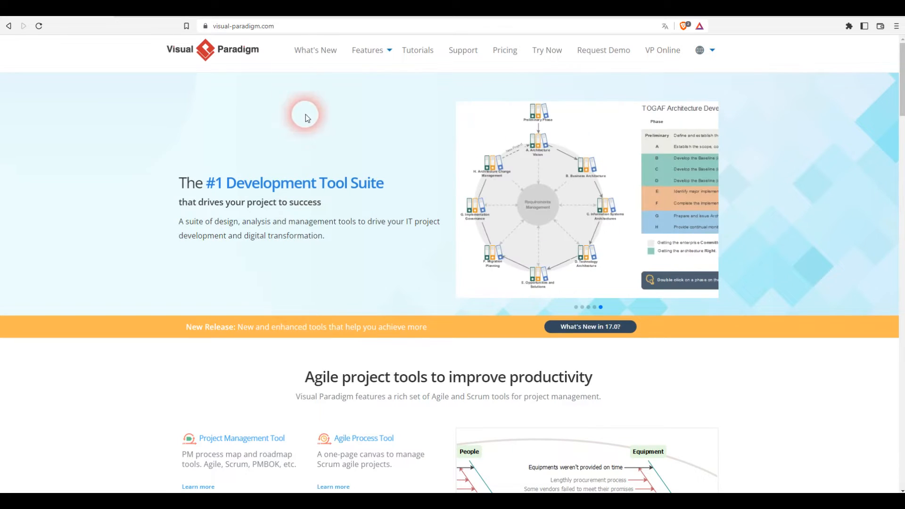
Step: Open the Visual Paradigm editions comparison and go to the Community edition's page
mouse_move(372, 50)
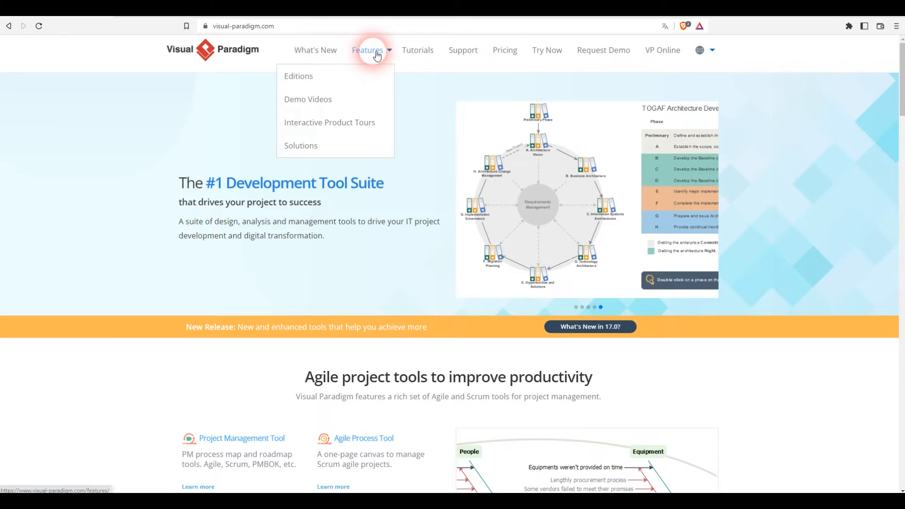
click(301, 77)
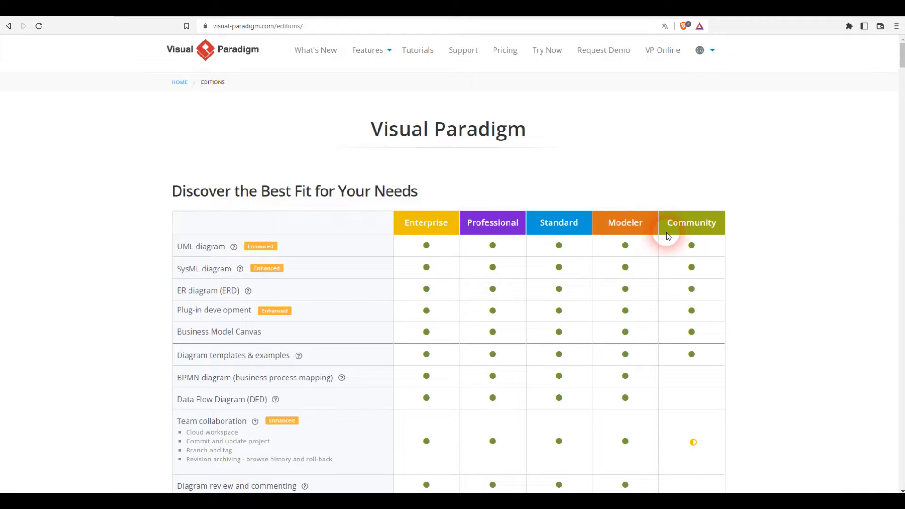
click(705, 225)
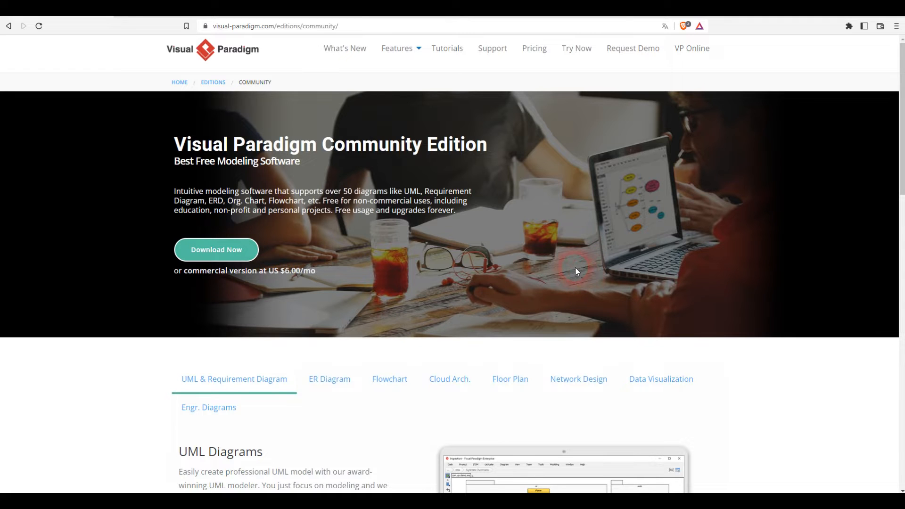
Step: Examine the Community Edition page, including its supported diagram types, related editions and usage terms
scroll(576, 268, down, 3)
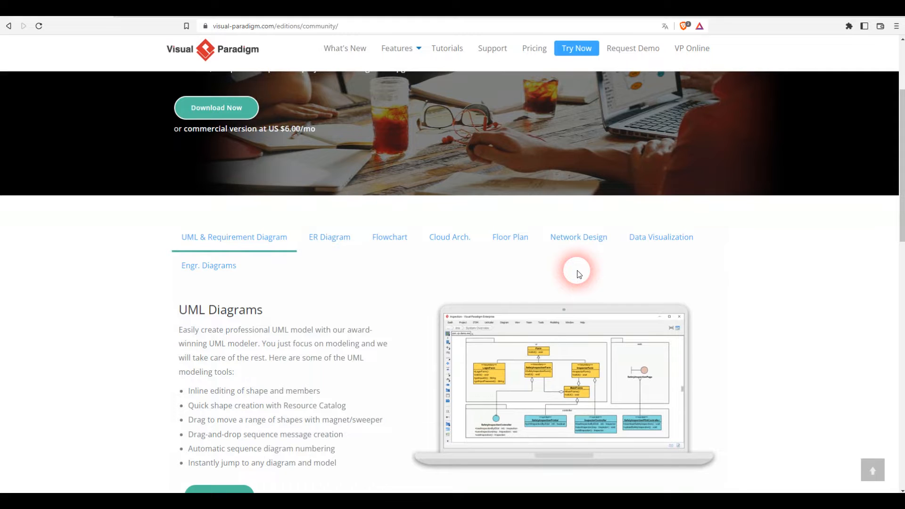
scroll(578, 273, down, 3)
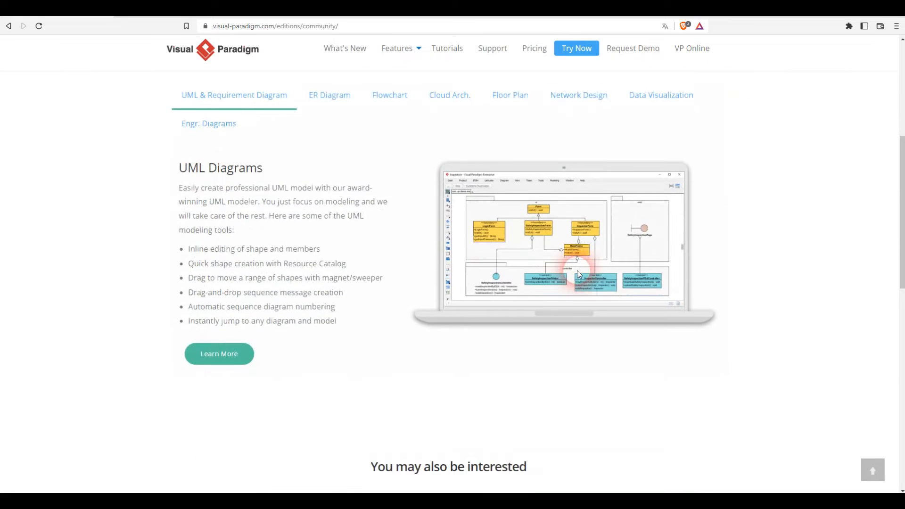
scroll(512, 369, down, 4)
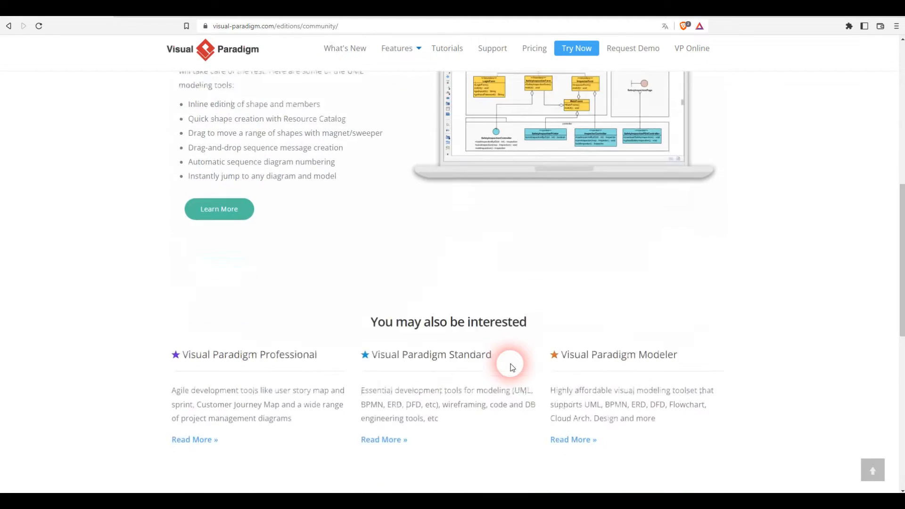
scroll(516, 367, down, 2)
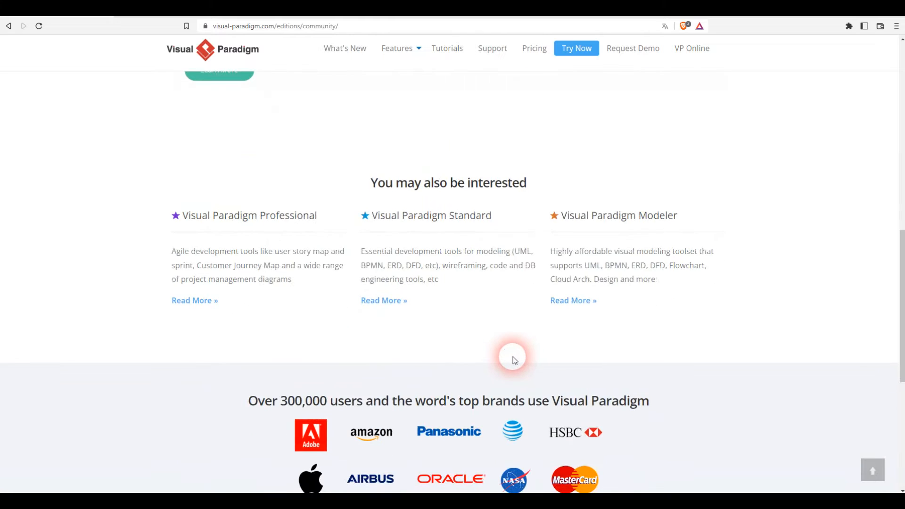
scroll(513, 359, up, 8)
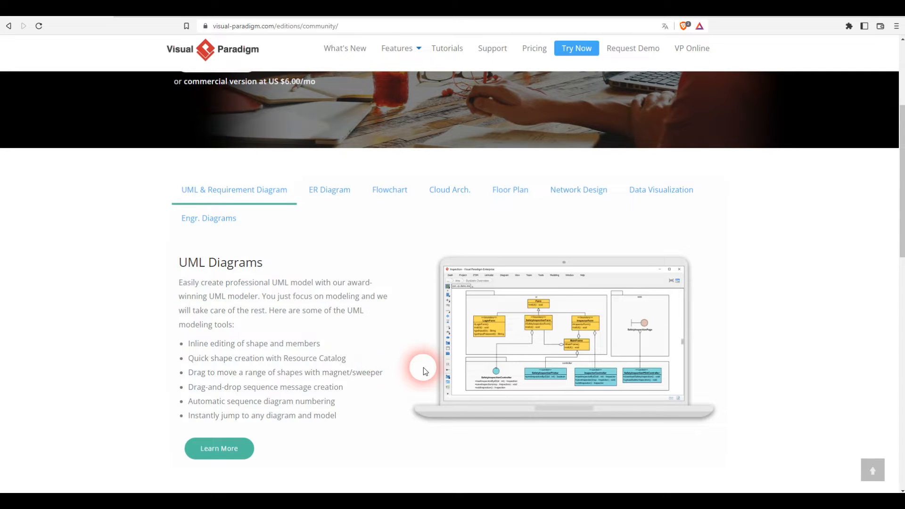
scroll(422, 371, up, 4)
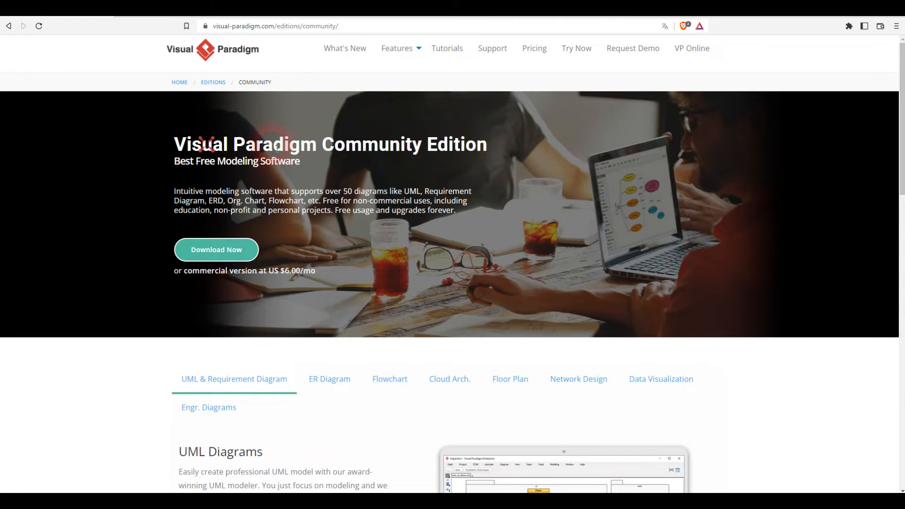
drag(175, 146, 347, 149)
click(409, 148)
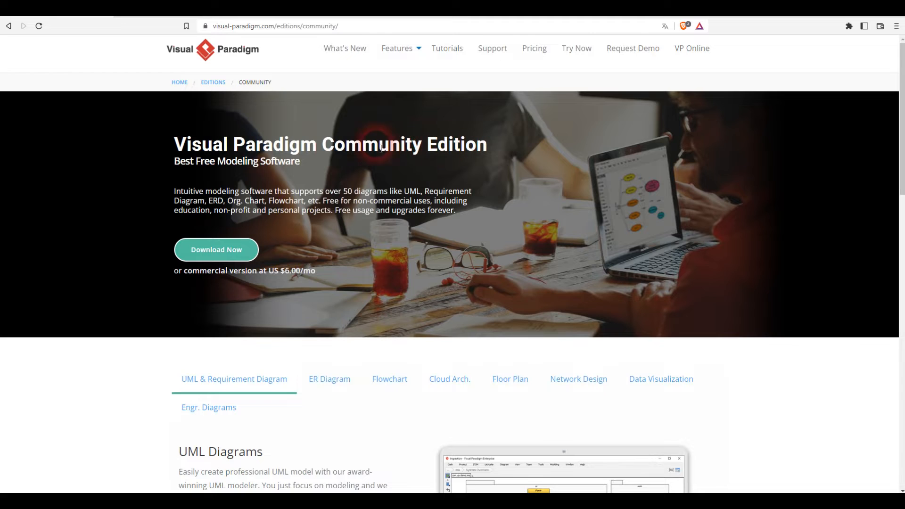
Step: Download the Windows 64bit (InstallFree) package of the Community Edition and open its extracted Visual Paradigm CE 17.0 folder in File Explorer
click(226, 259)
click(219, 243)
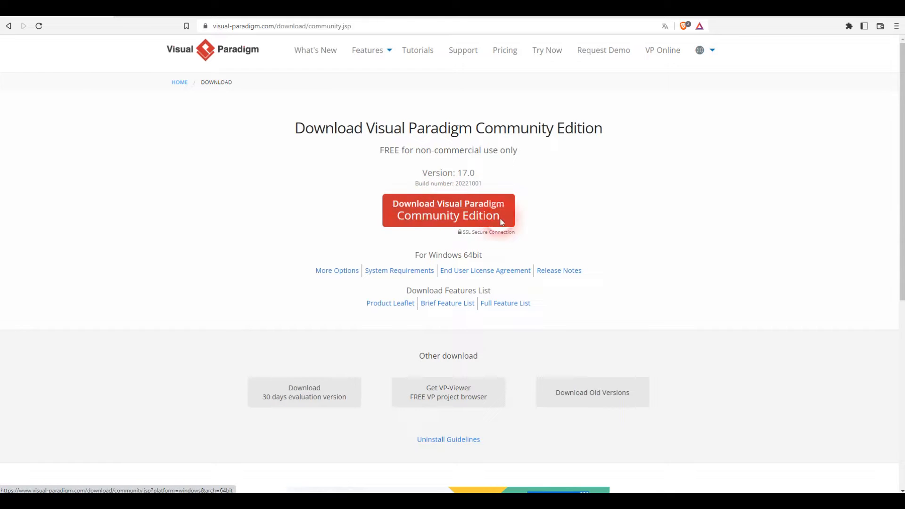
click(336, 271)
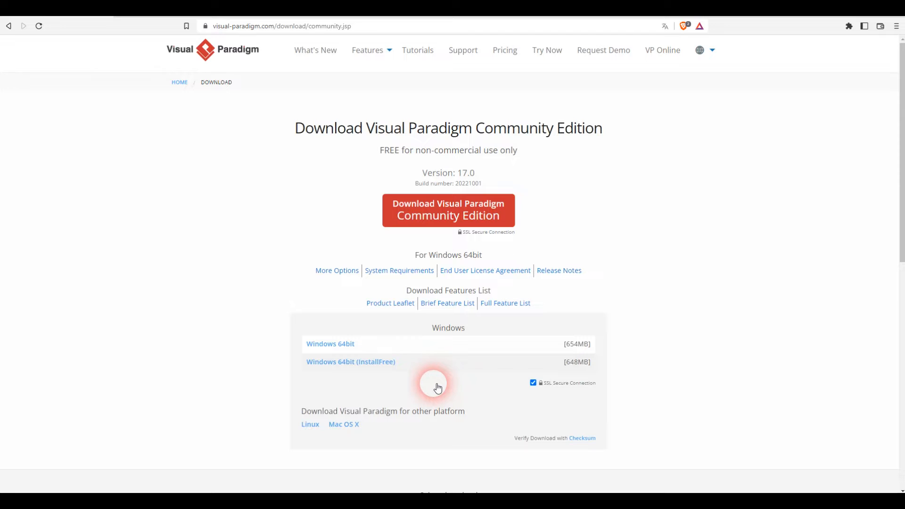
click(362, 368)
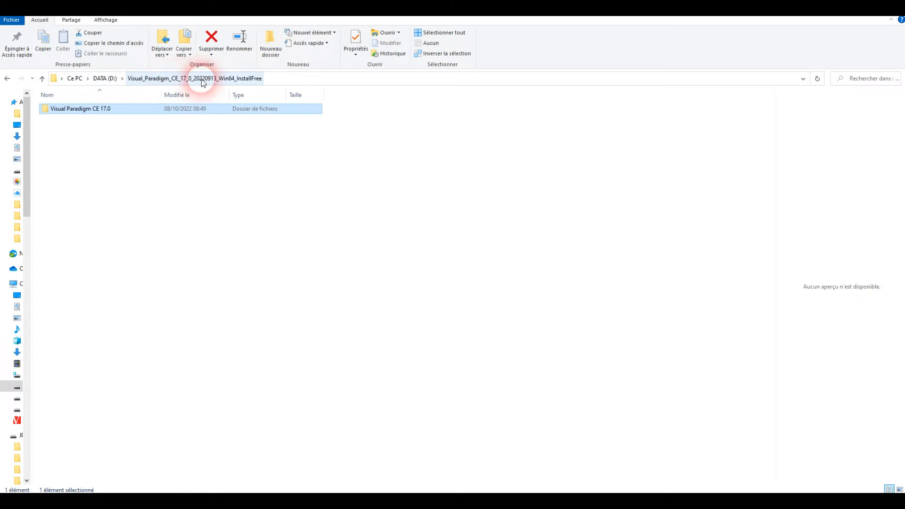
double_click(78, 106)
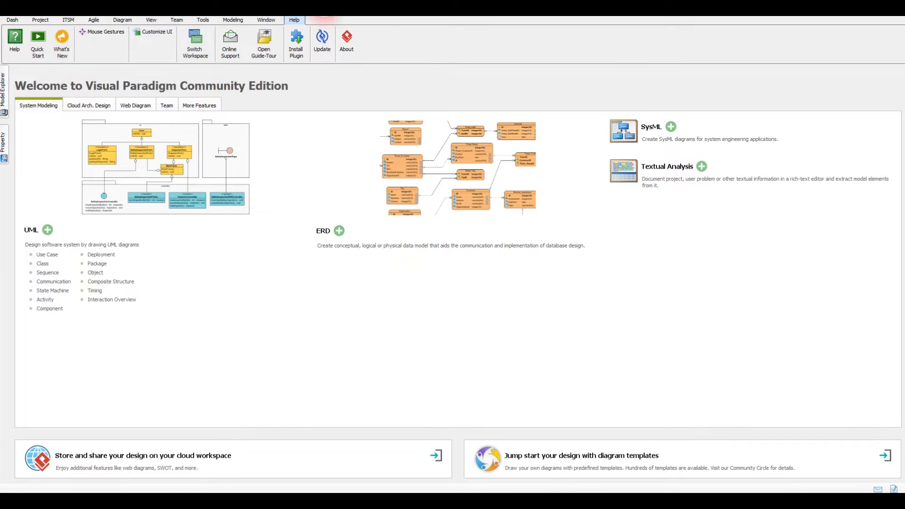
Step: In Visual Paradigm, examine the SysML diagram types offered for a new diagram without creating one
click(40, 19)
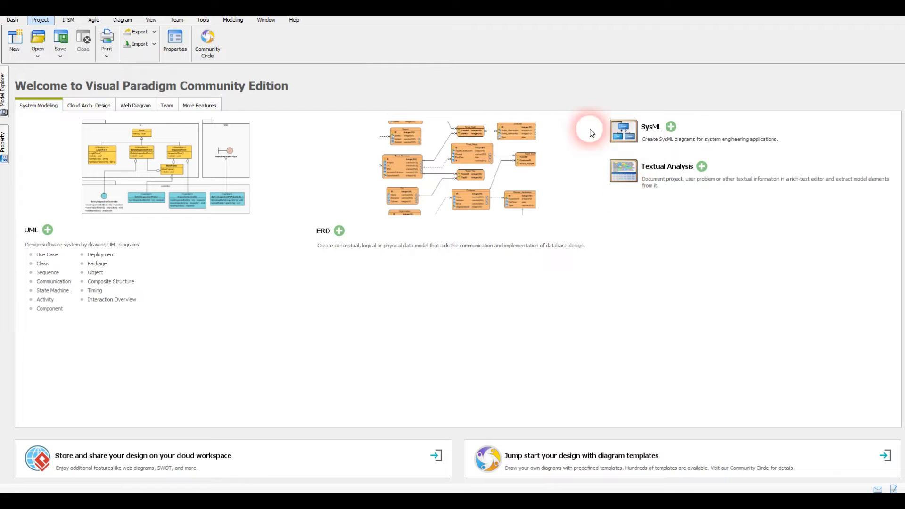
click(670, 126)
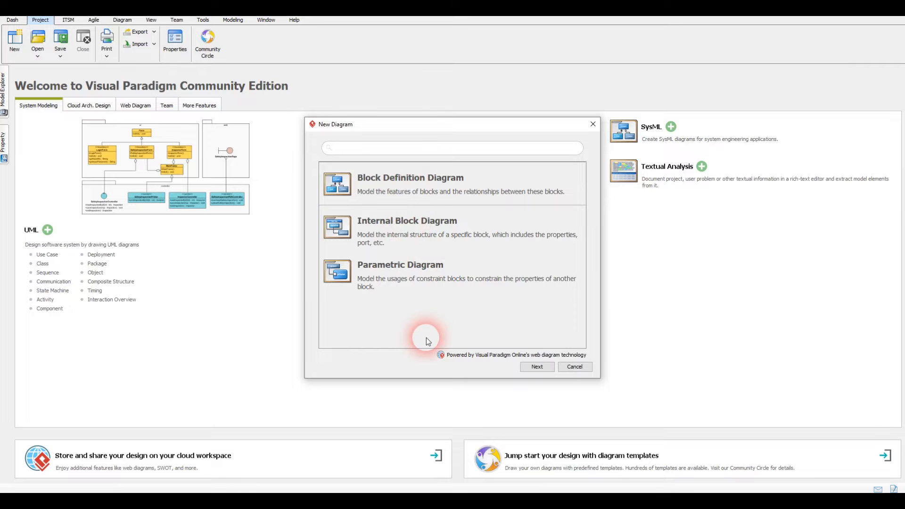
click(575, 368)
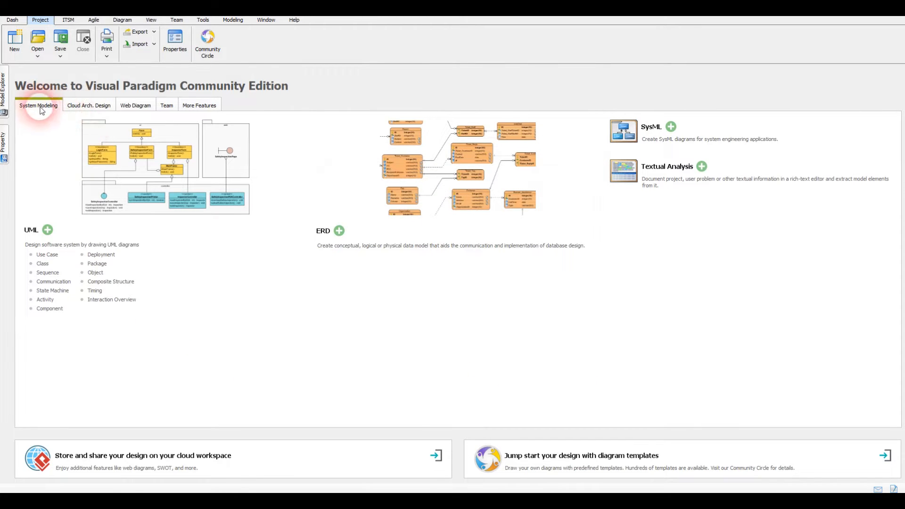
Step: Look through the welcome page's Cloud Arch. Design, Web Diagram, Team and More Features categories, and return to System Modeling
click(91, 108)
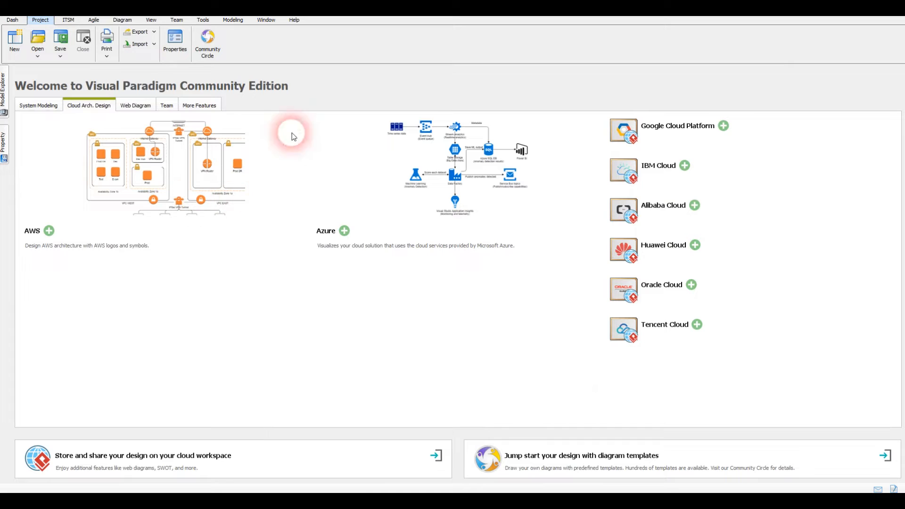
click(135, 106)
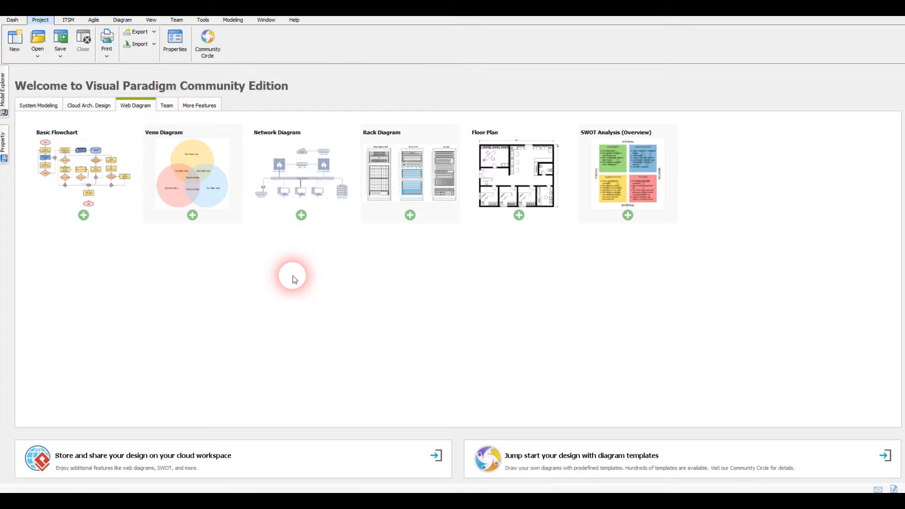
click(170, 106)
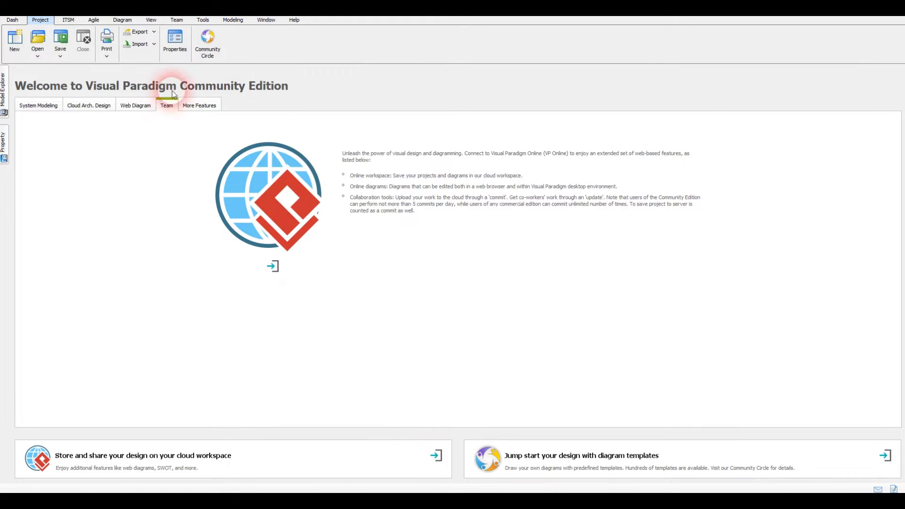
click(194, 104)
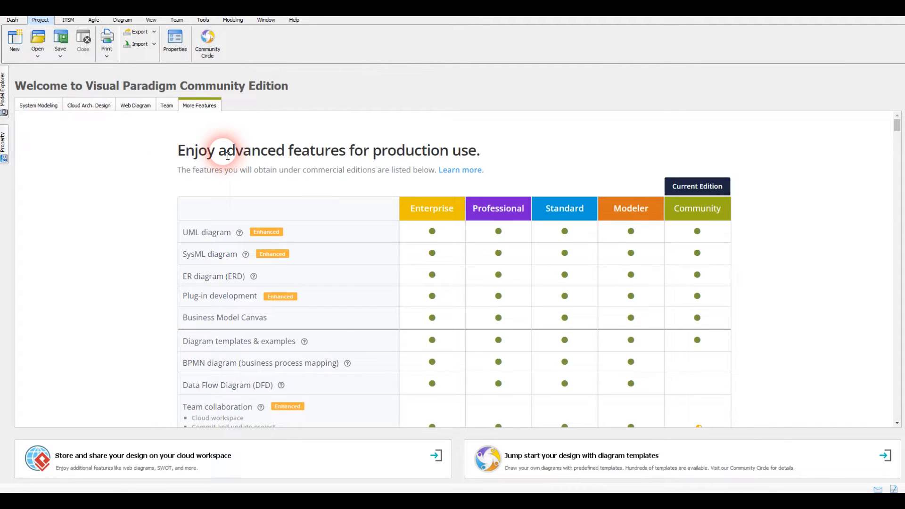
click(34, 112)
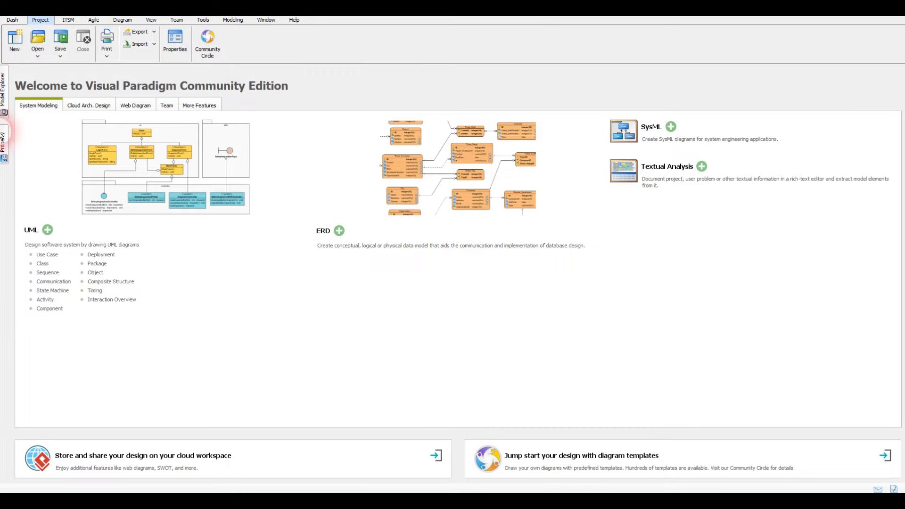
Step: Create a blank project named Exemple, entering the author's name and keeping UML as the data type set
click(14, 51)
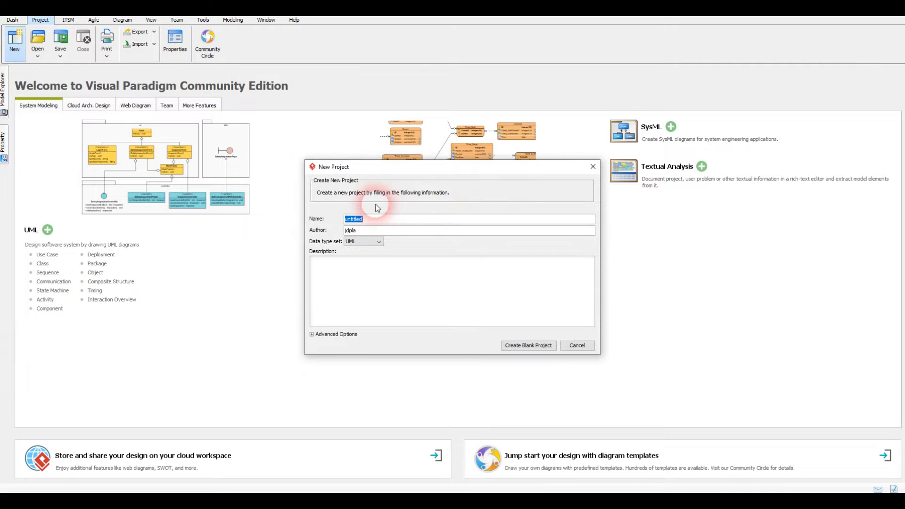
text(Exemple)
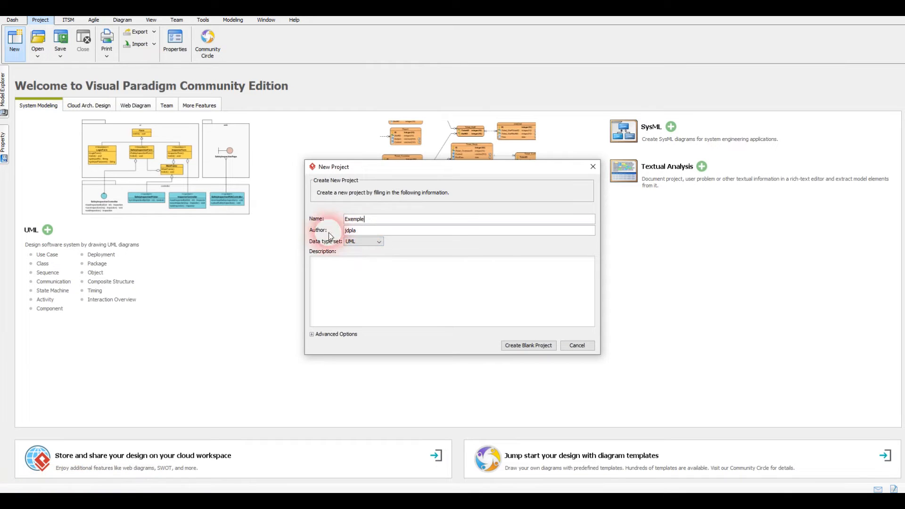
key(Tab)
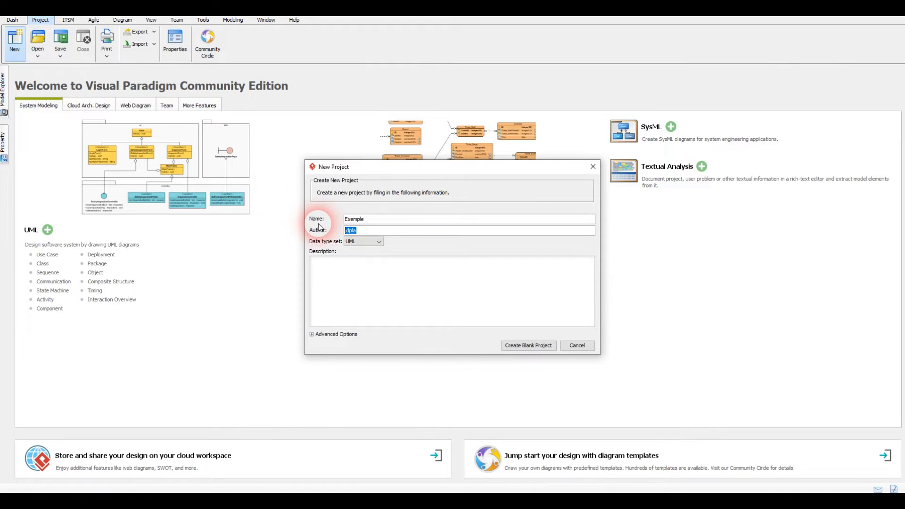
text(sin)
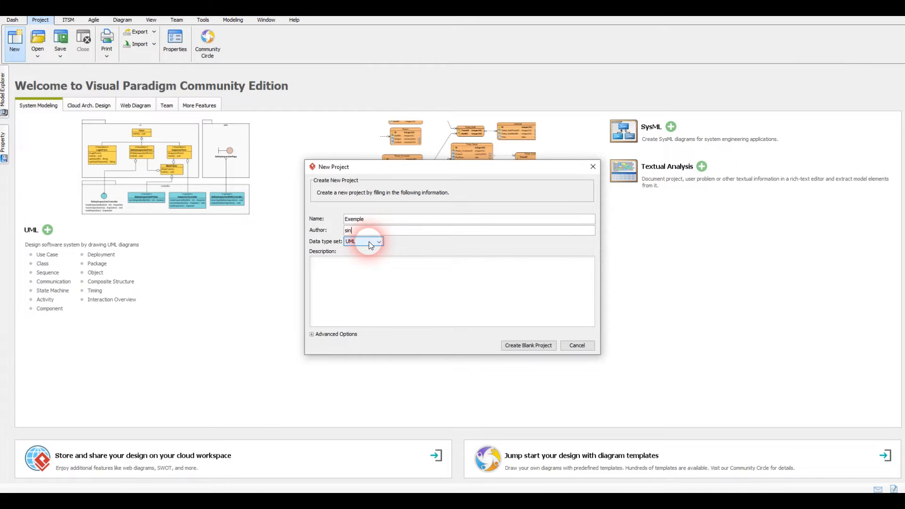
click(369, 242)
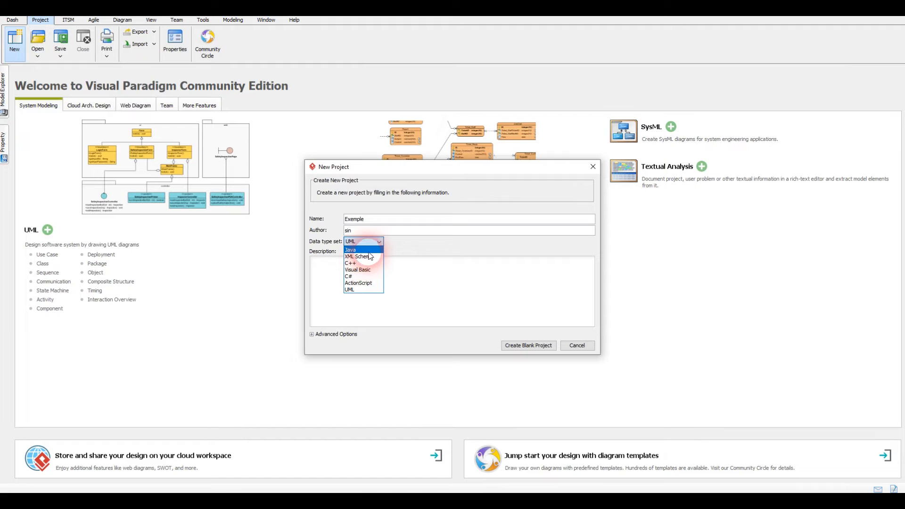
click(372, 269)
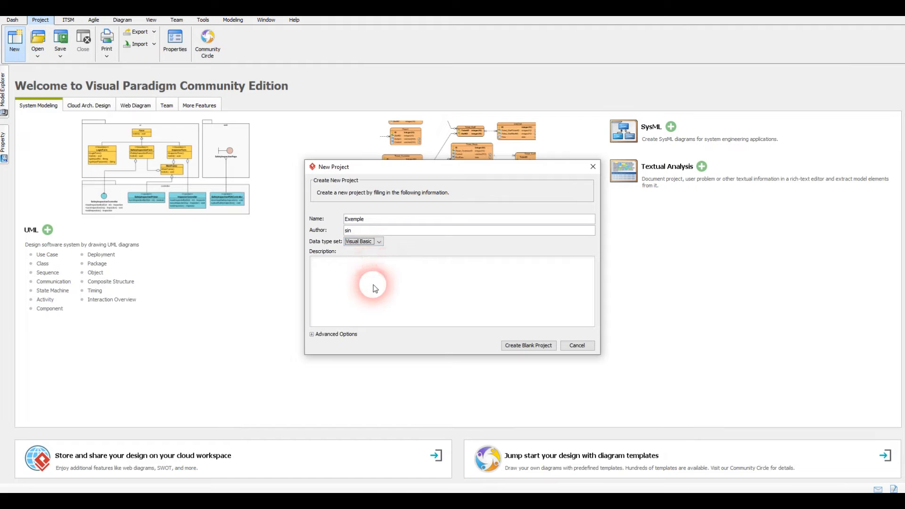
click(377, 242)
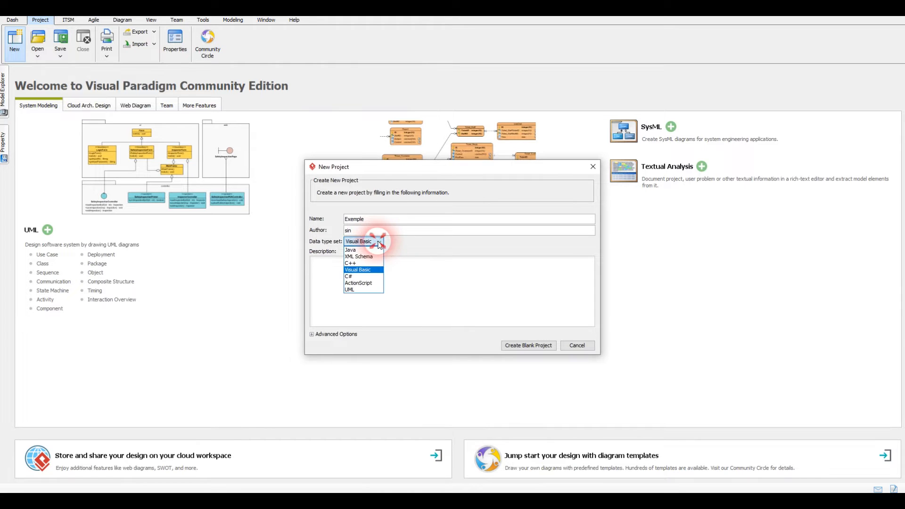
click(357, 290)
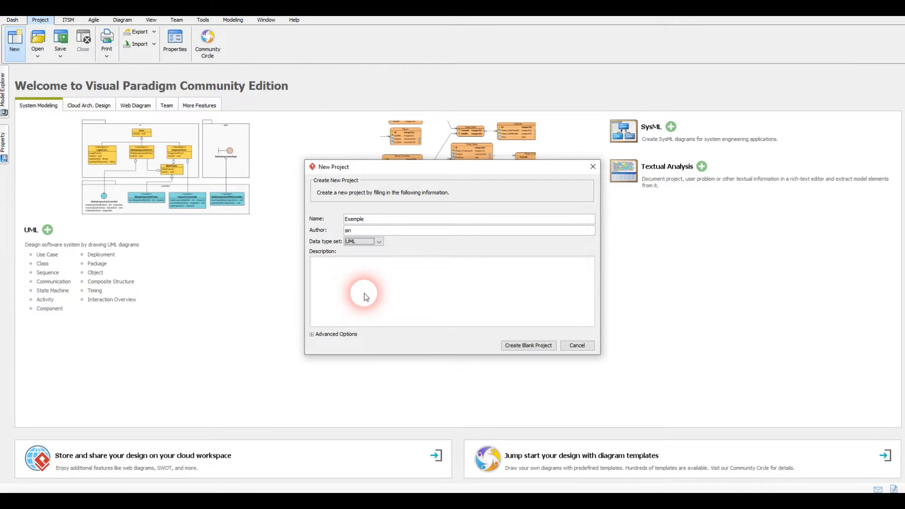
click(514, 350)
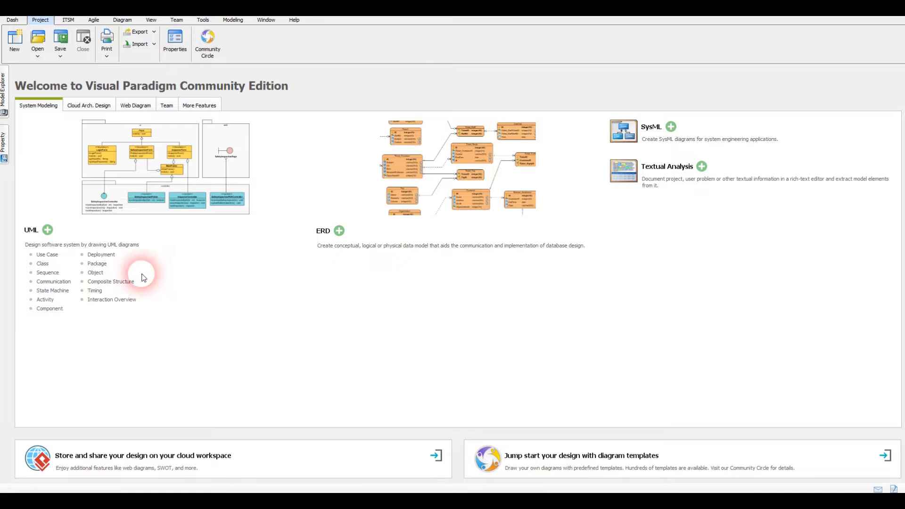
Step: Start a new diagram and look through the available diagram types and the editions they require, returning to the start of the list
click(124, 21)
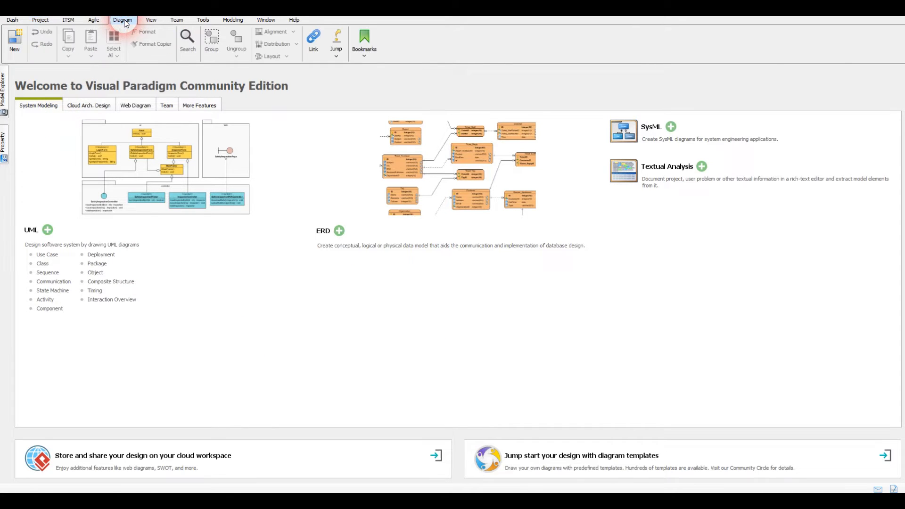
click(15, 43)
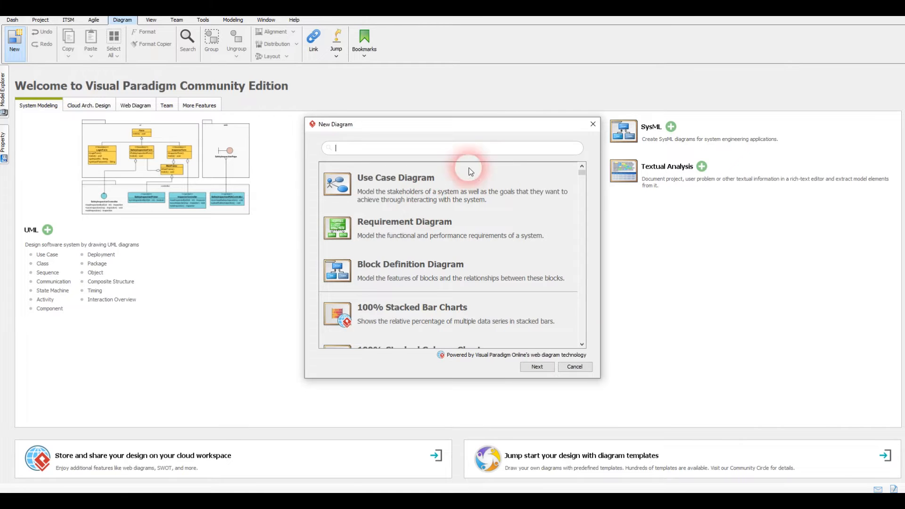
drag(581, 172, 567, 268)
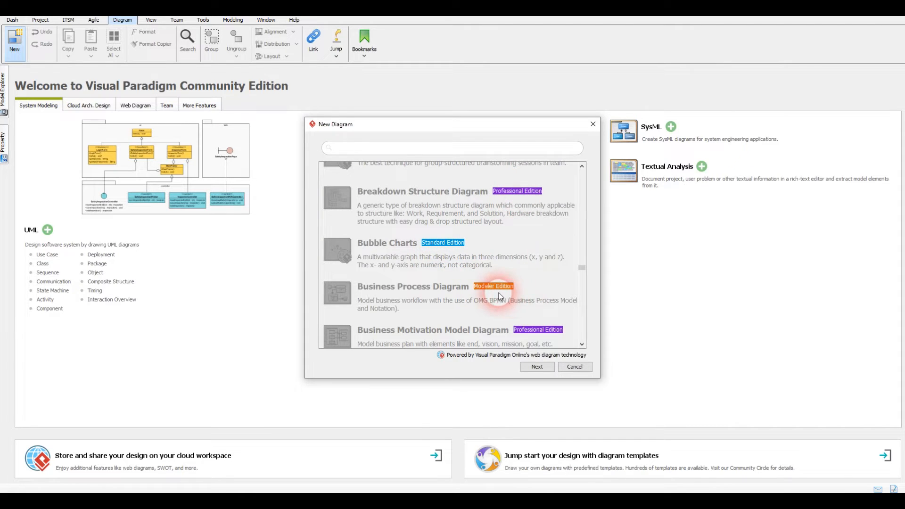
scroll(525, 299, down, 10)
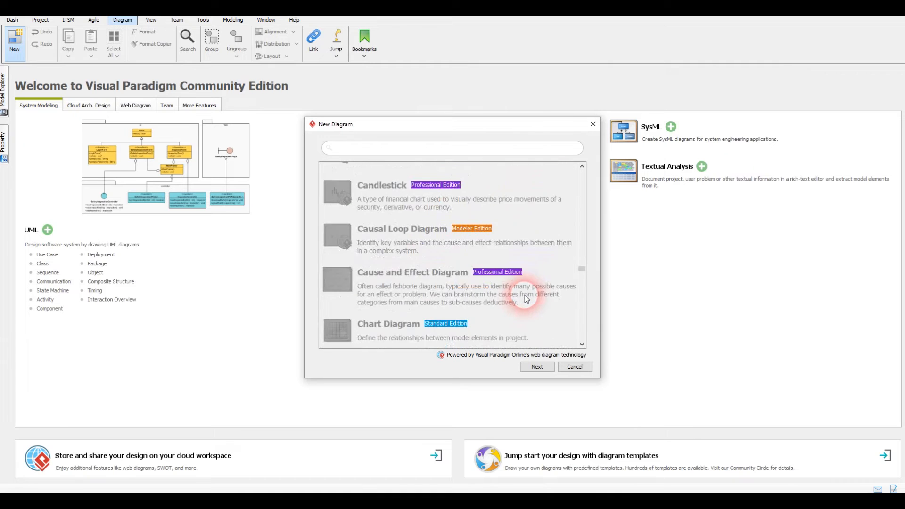
scroll(523, 298, down, 3)
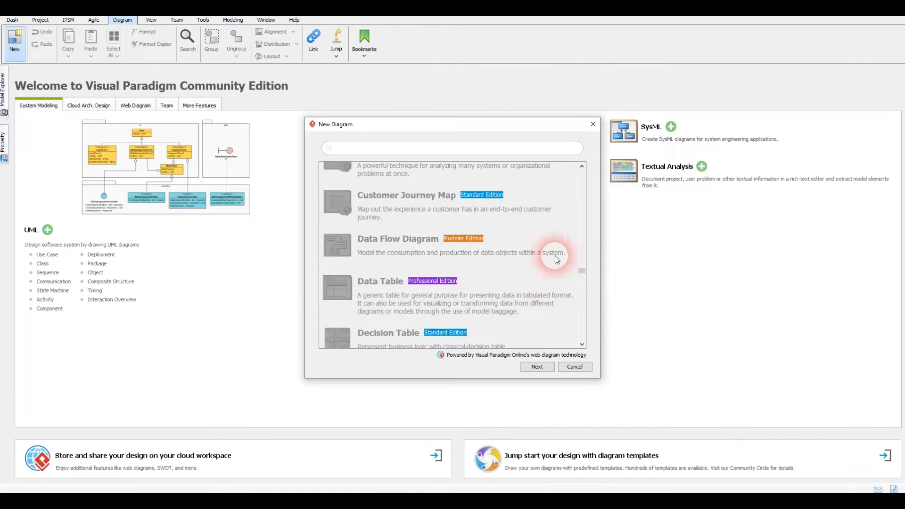
drag(581, 274, 572, 256)
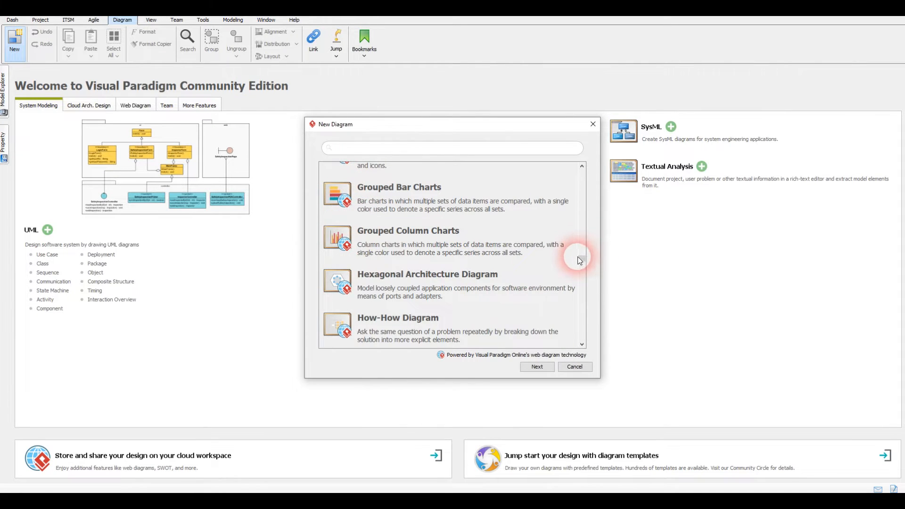
drag(583, 258, 591, 207)
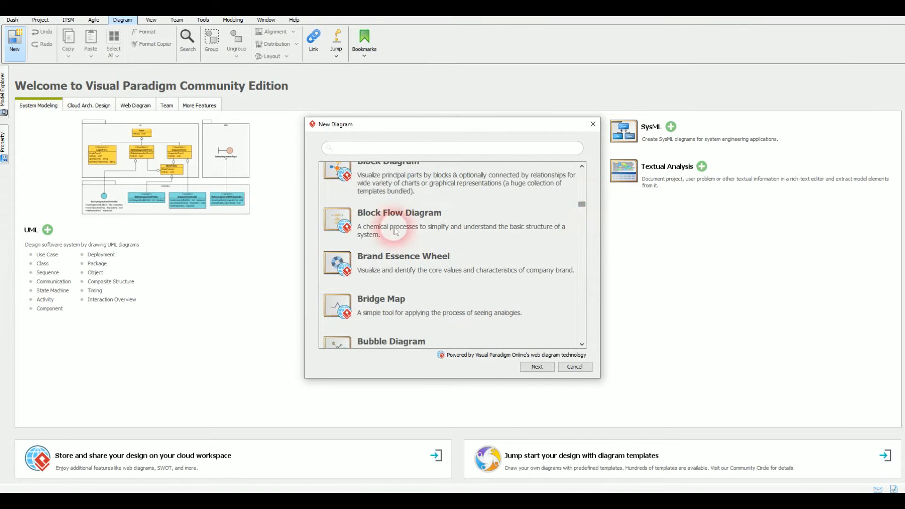
drag(582, 206, 579, 172)
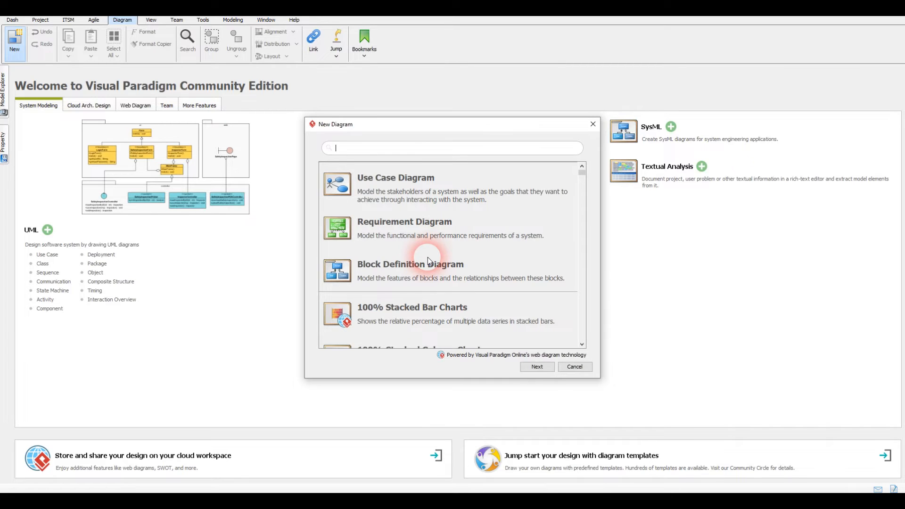
Step: Search the diagram types for "se" and clear the search
text(se)
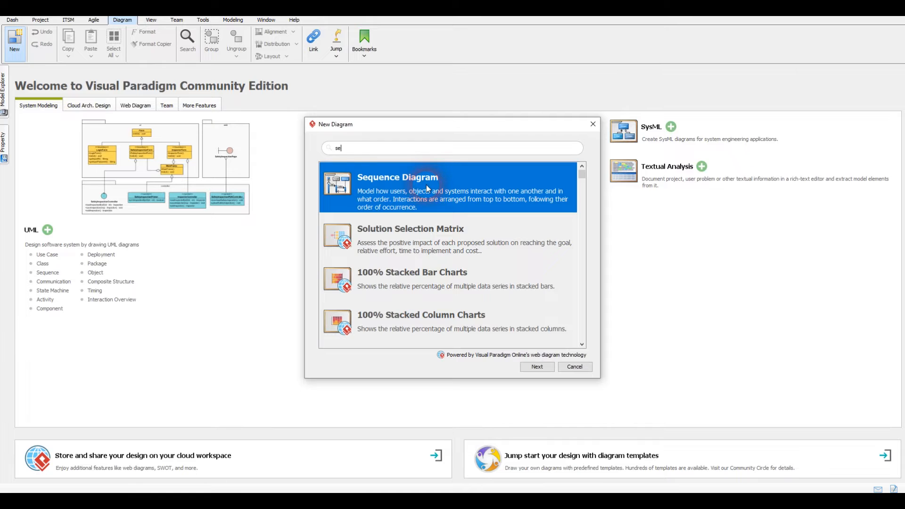
click(534, 371)
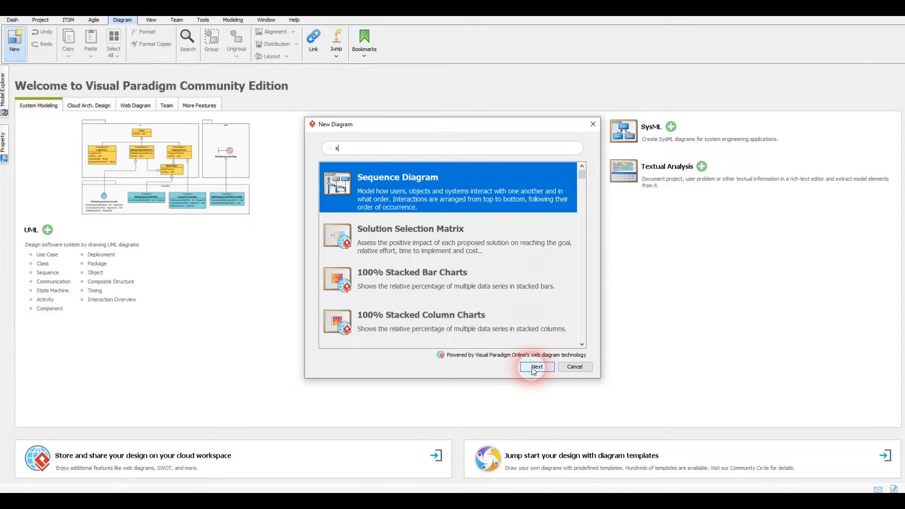
key(BackSpace)
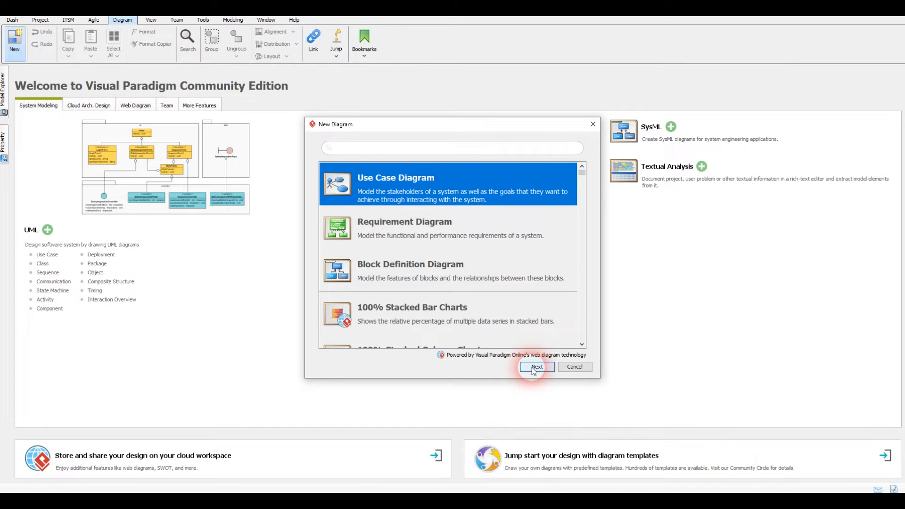
Step: Choose Use Case Diagram as the new diagram's type and look through its templates in an enlarged dialog
click(432, 197)
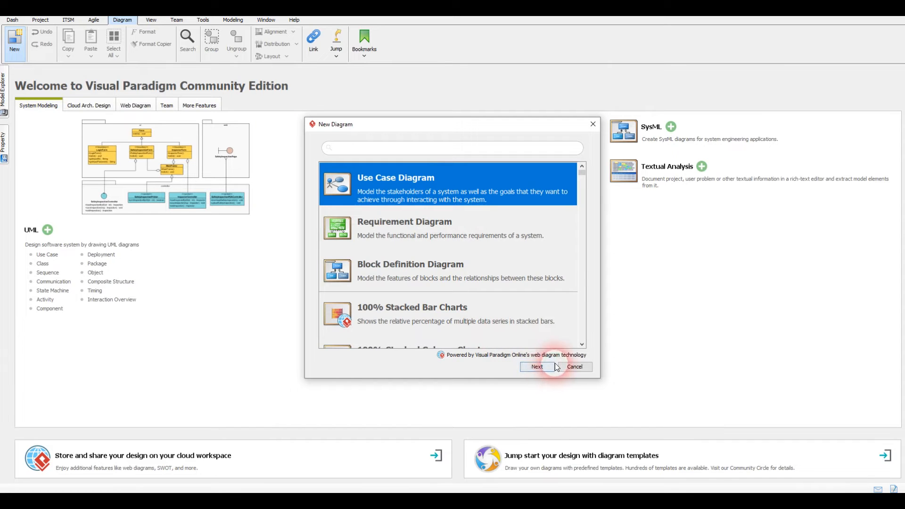
click(536, 366)
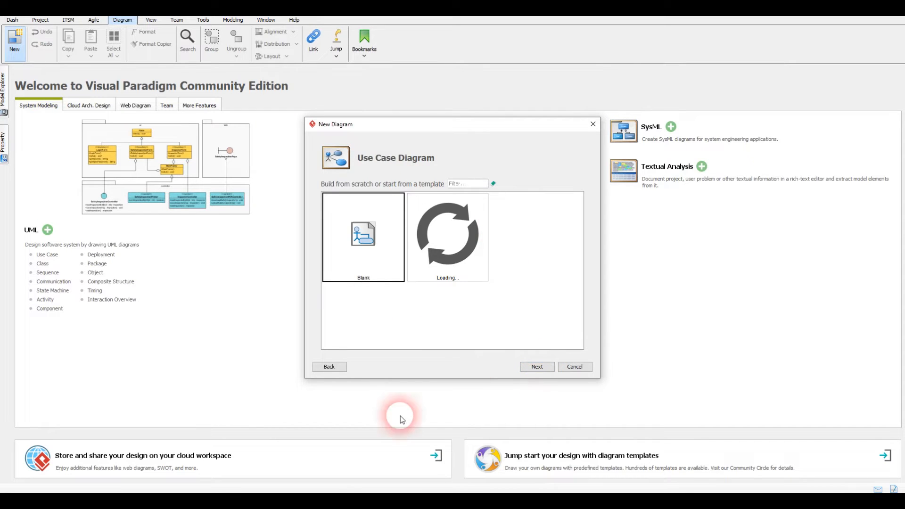
drag(485, 381, 461, 463)
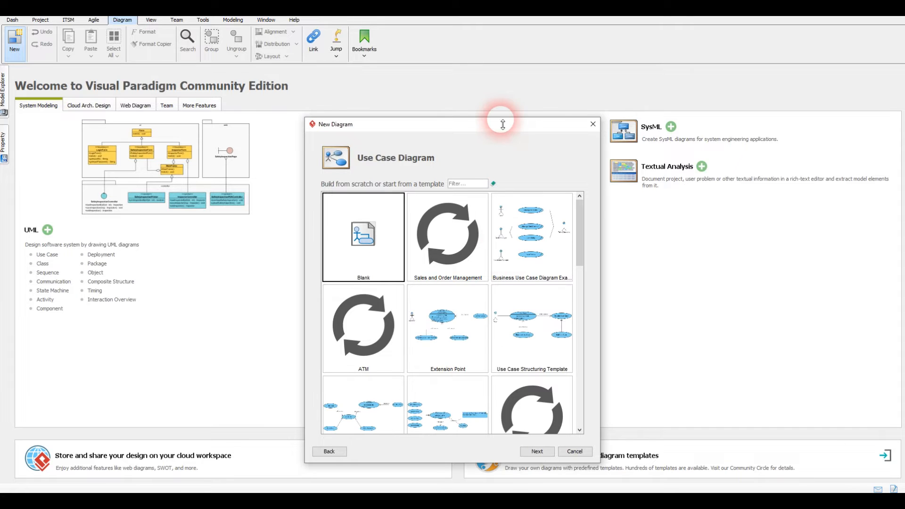
drag(497, 125, 494, 61)
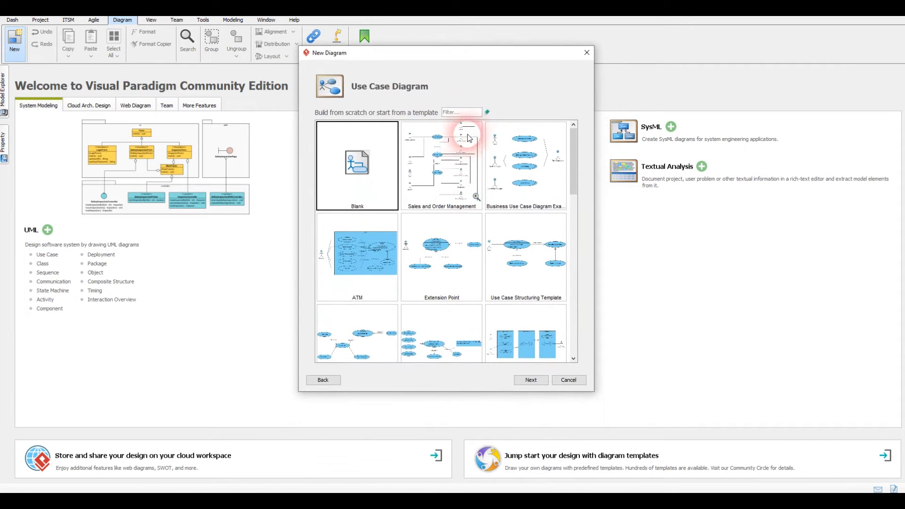
scroll(504, 255, down, 4)
scroll(503, 253, down, 2)
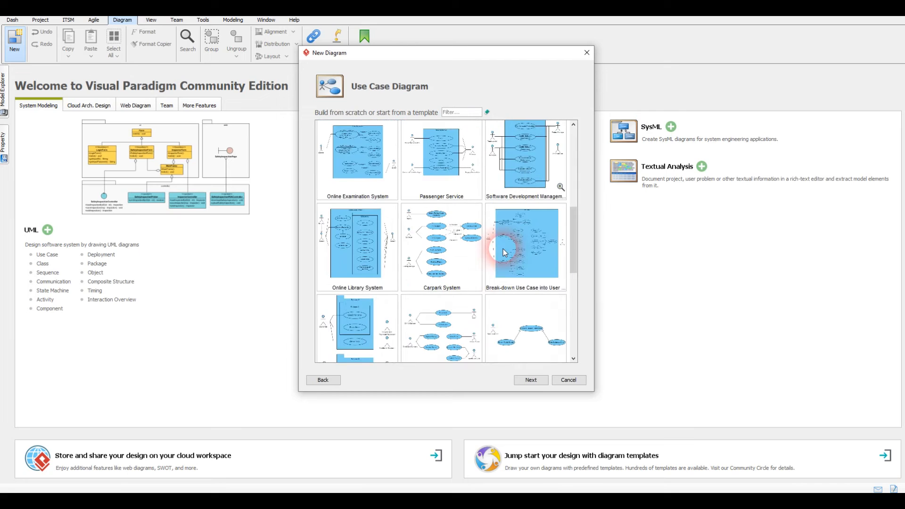
scroll(500, 257, down, 5)
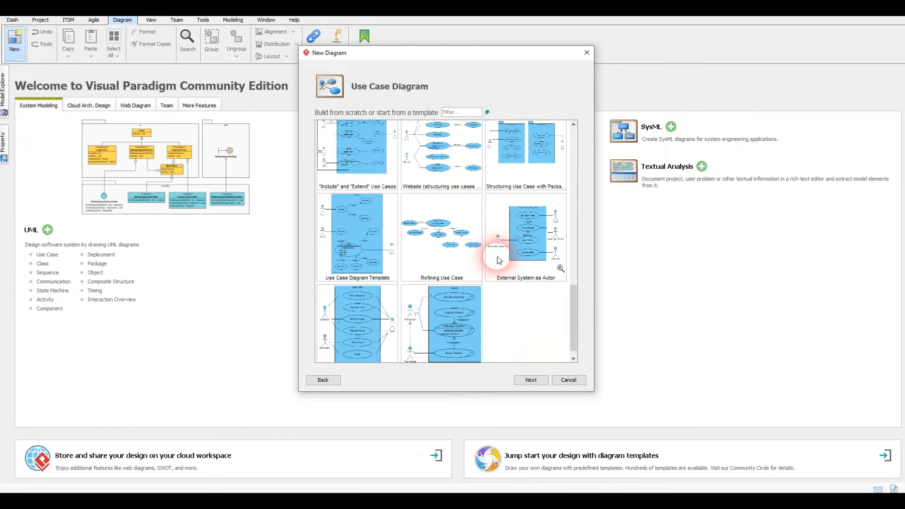
scroll(493, 265, up, 10)
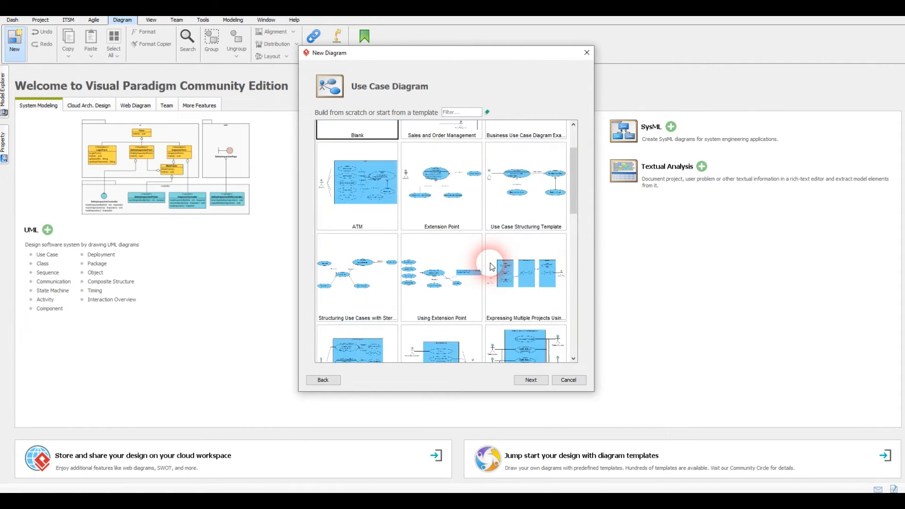
scroll(492, 267, up, 2)
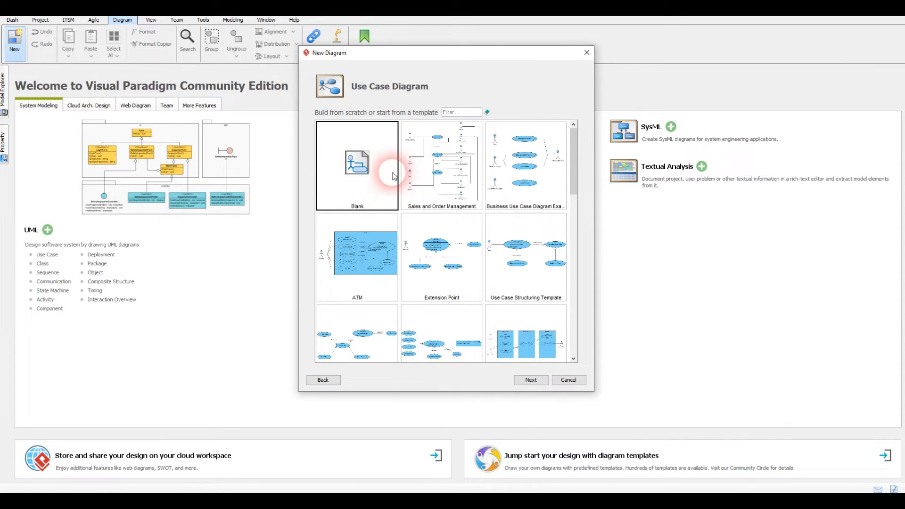
Step: Create a blank use case diagram named US Exemple in the Root location
click(370, 175)
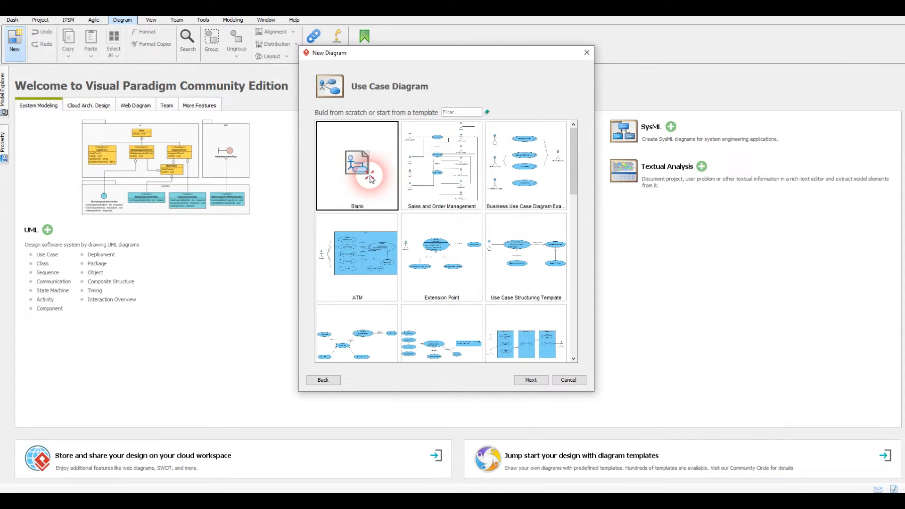
click(522, 377)
click(382, 145)
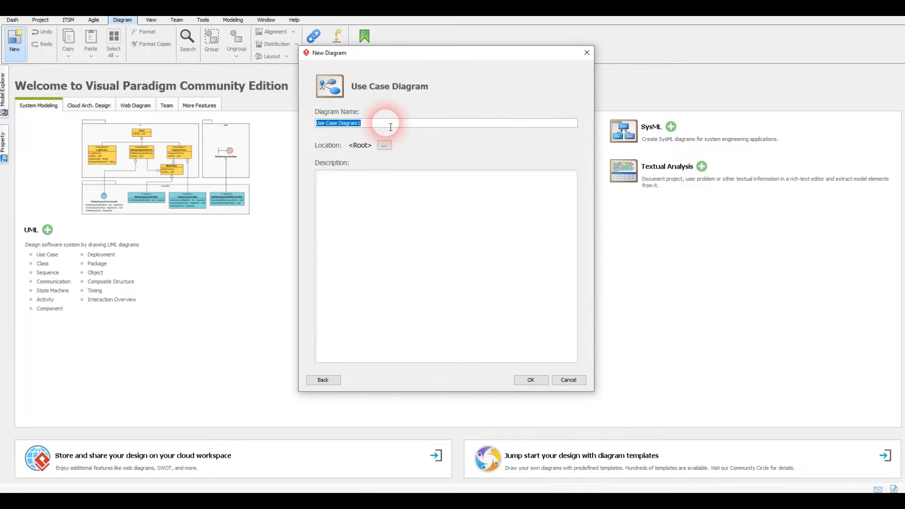
text(US Exemple)
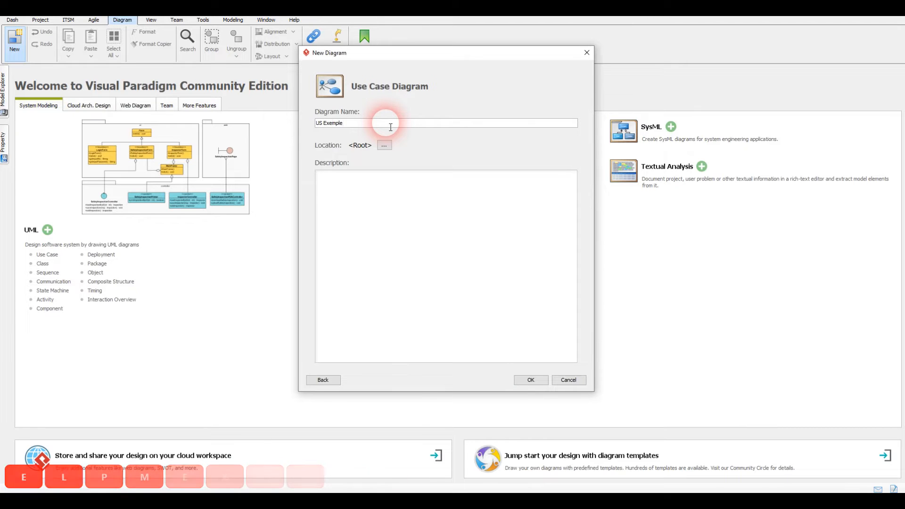
click(539, 381)
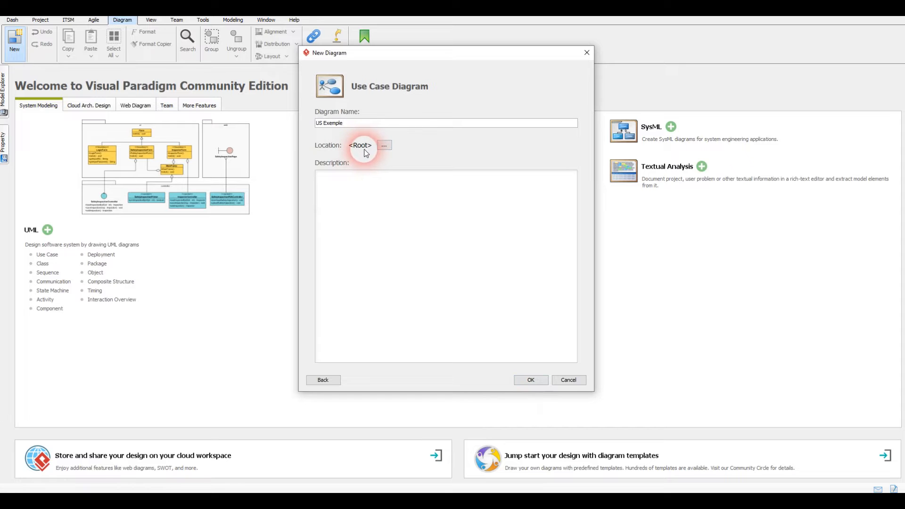
click(526, 380)
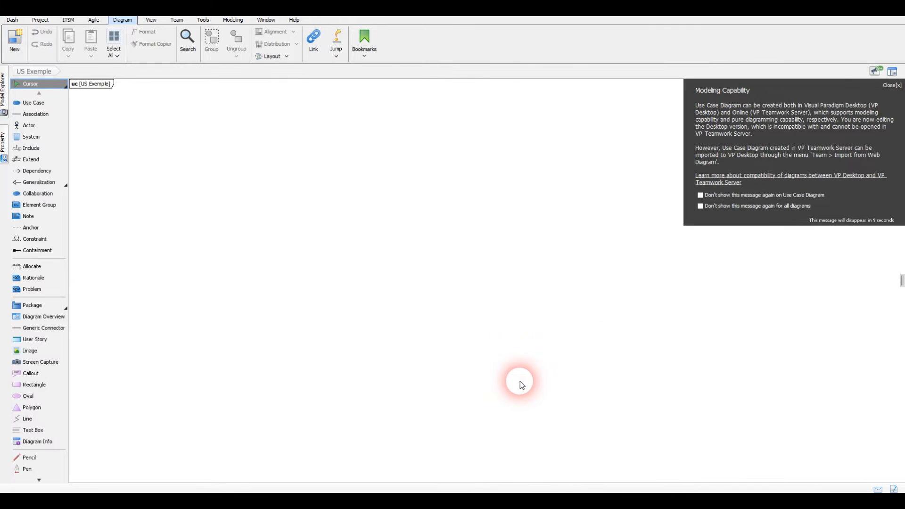
Step: Dismiss the Modeling Capability notice and look through the element and drawing tools available for the use case diagram
click(892, 88)
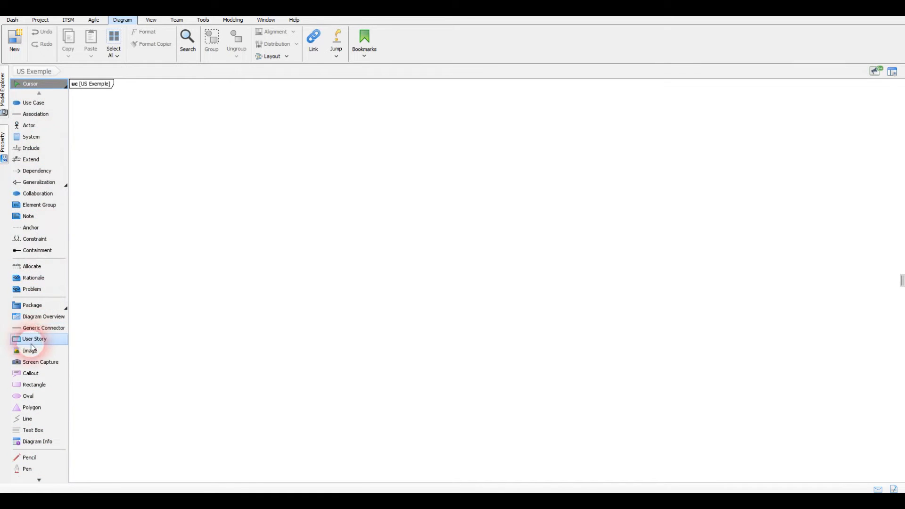
scroll(31, 347, down, 5)
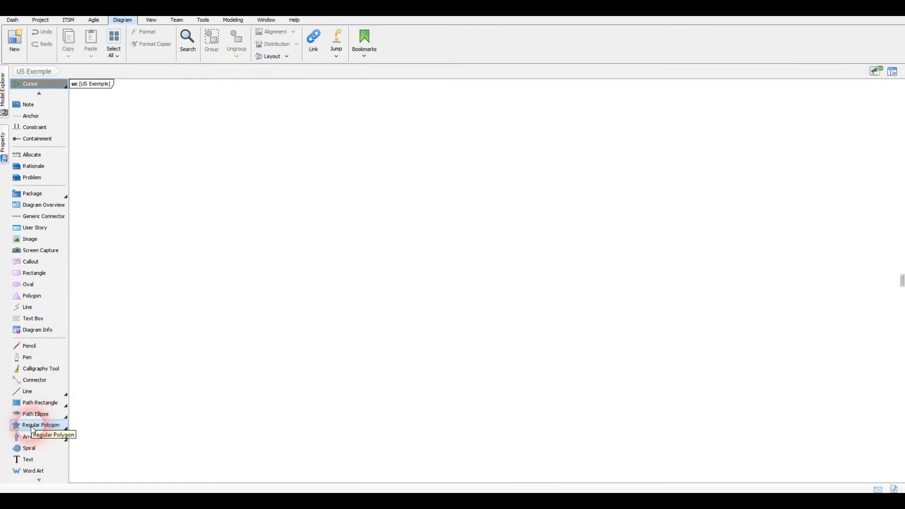
Step: Draw a tall system boundary in the middle of the diagram and a large actor beside it
scroll(37, 424, up, 3)
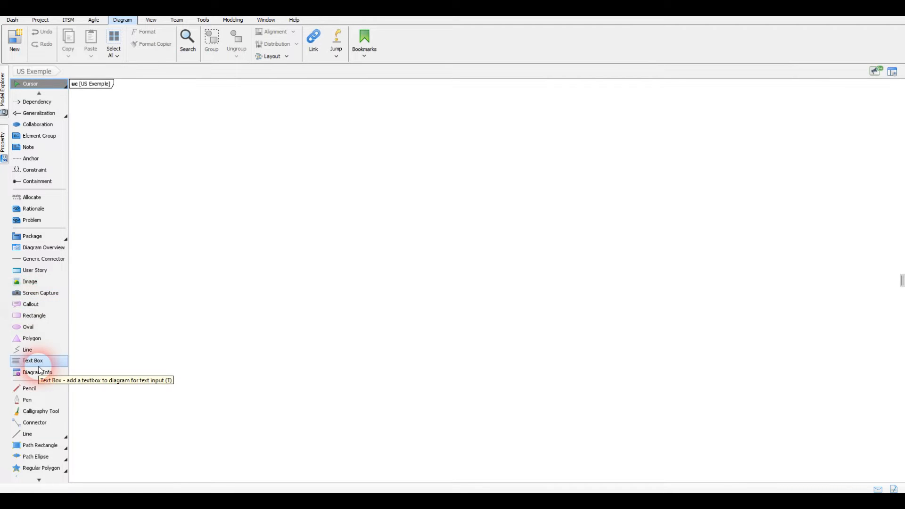
scroll(39, 370, up, 3)
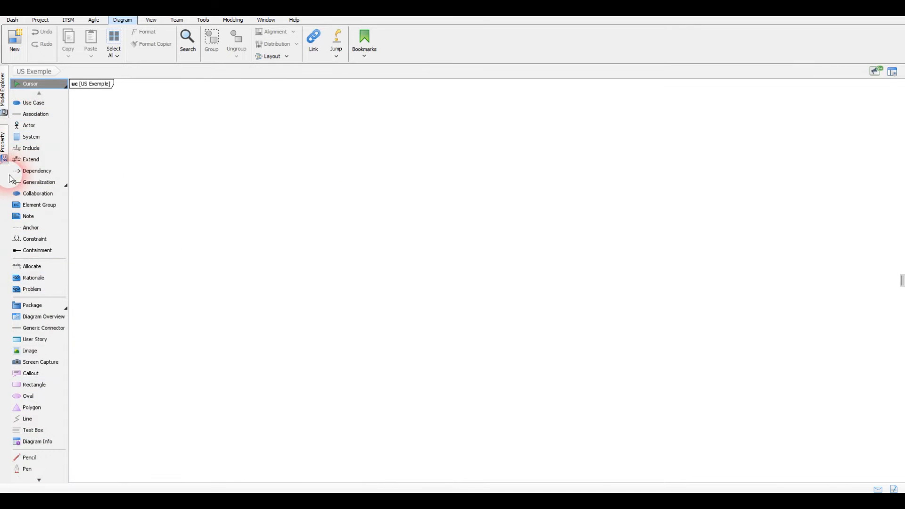
click(31, 138)
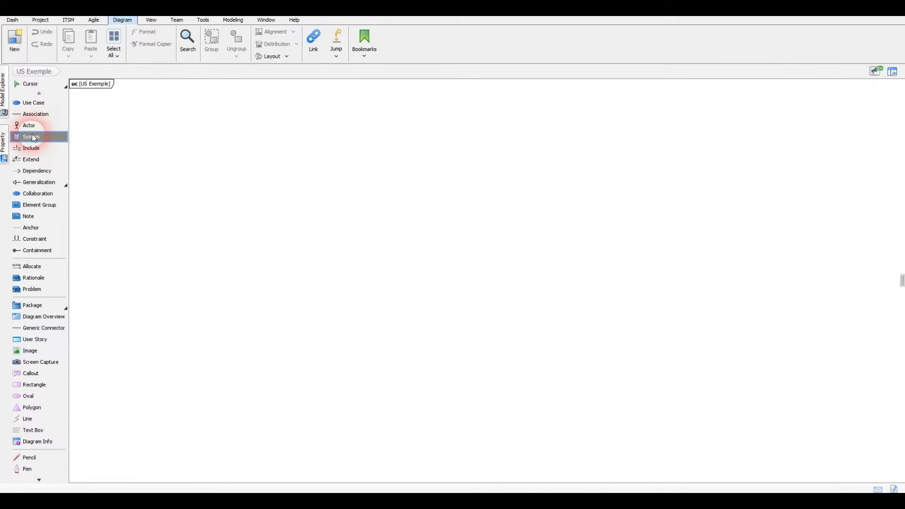
drag(377, 158, 527, 373)
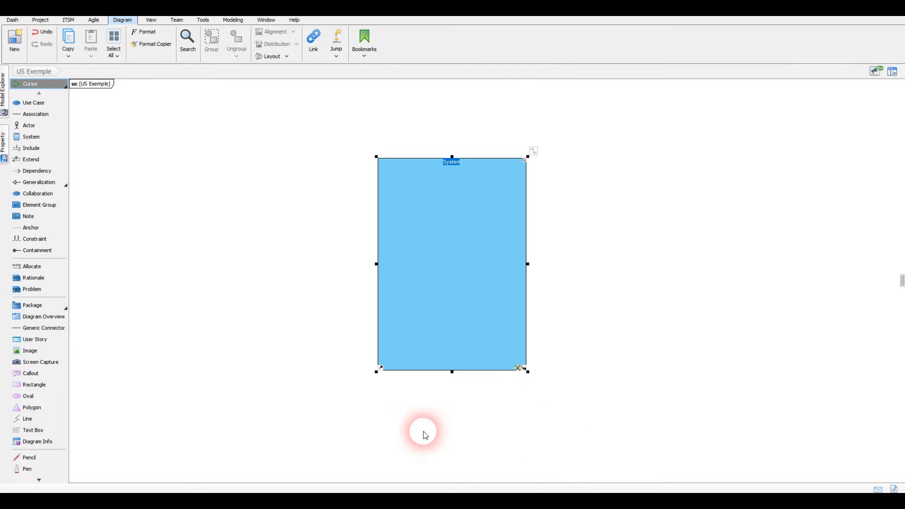
click(27, 127)
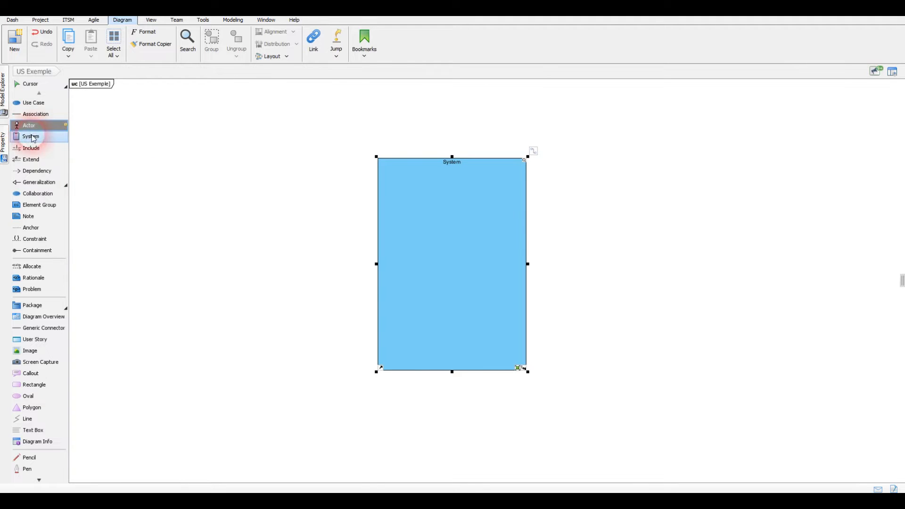
drag(149, 157, 237, 310)
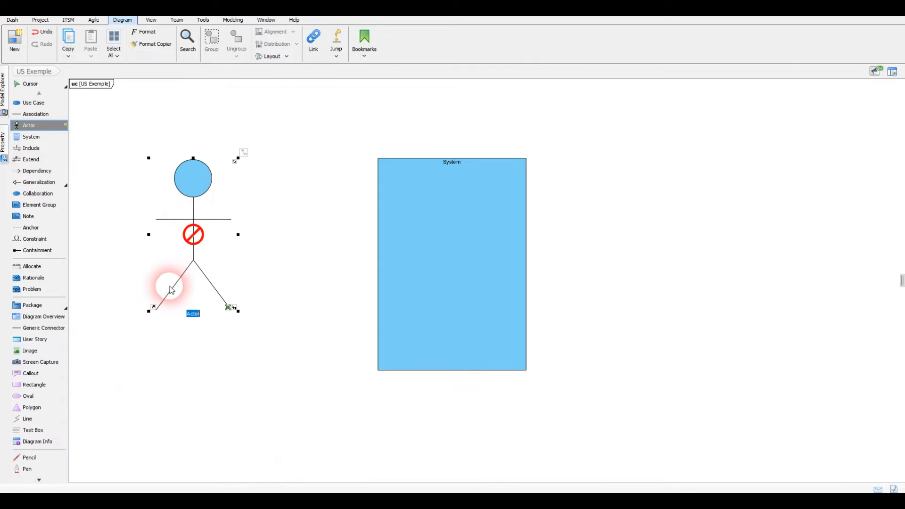
click(170, 427)
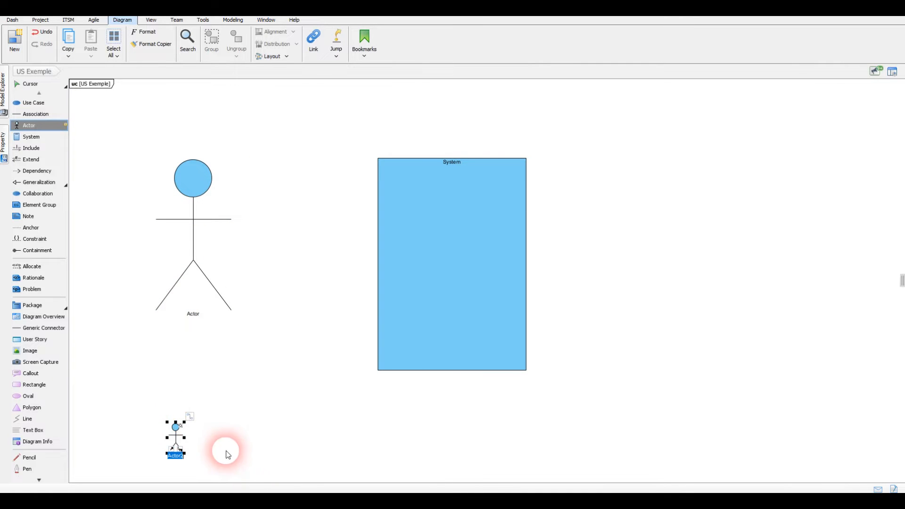
key(Escape)
click(175, 430)
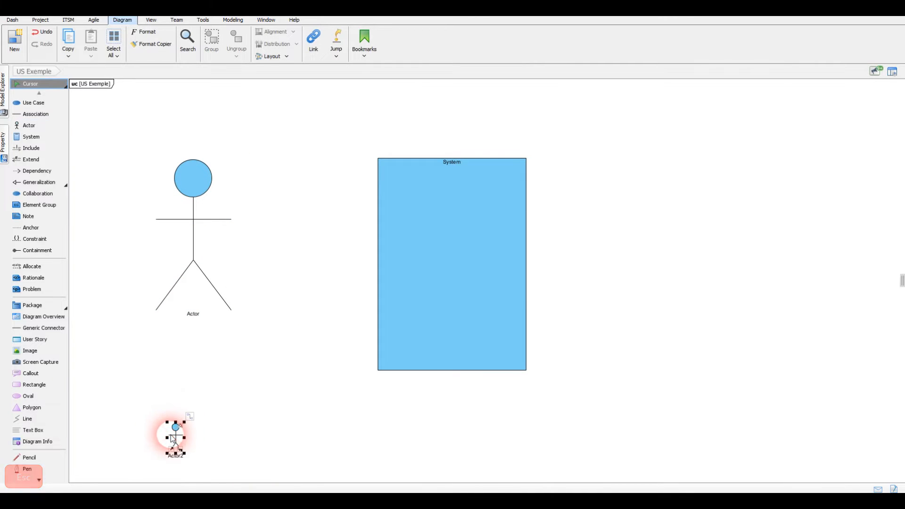
key(Delete)
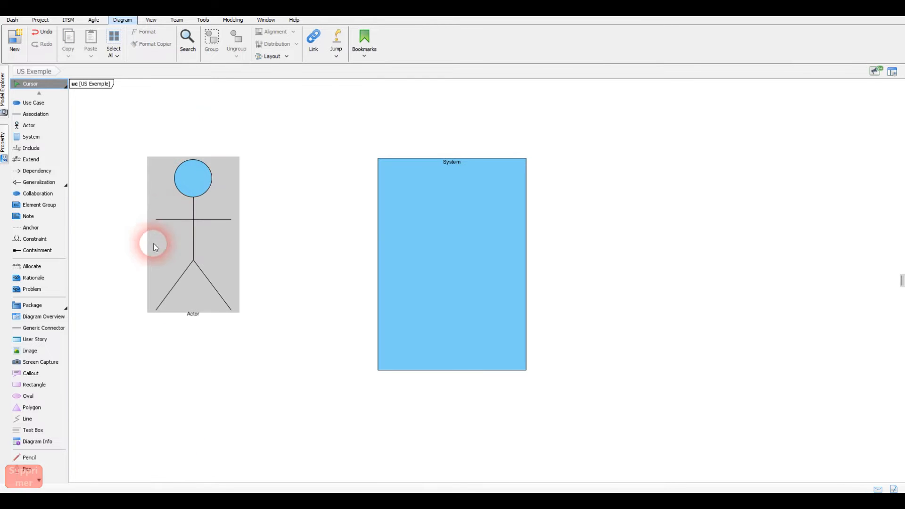
Step: Move the actor closer to the system boundary and rename it Utilisateur
drag(195, 222, 235, 250)
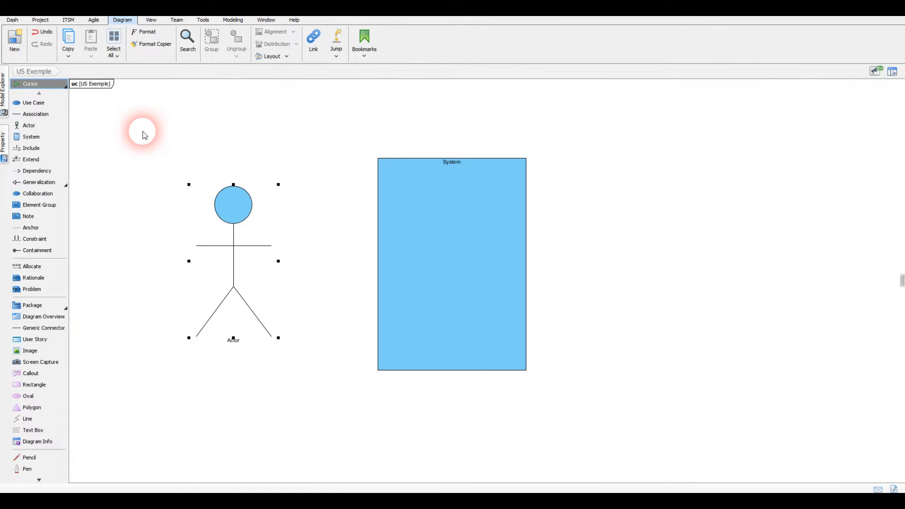
drag(230, 241, 247, 250)
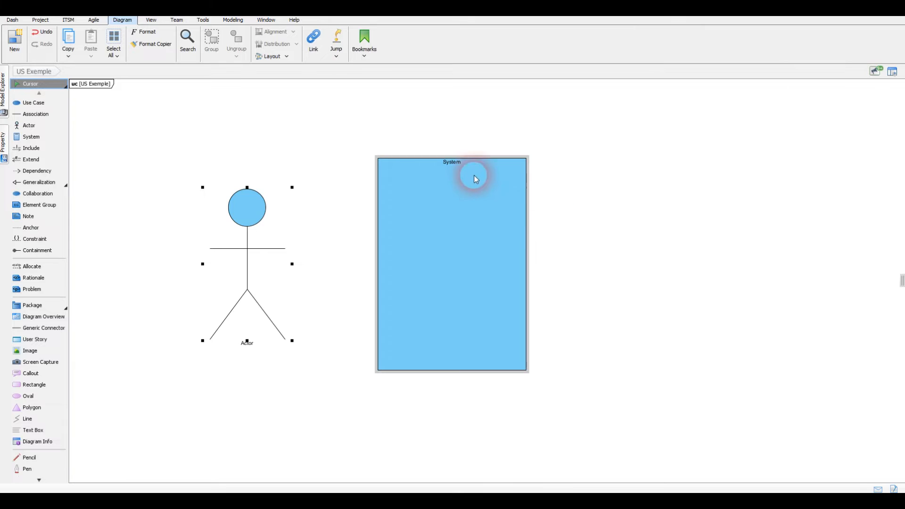
mouse_move(267, 233)
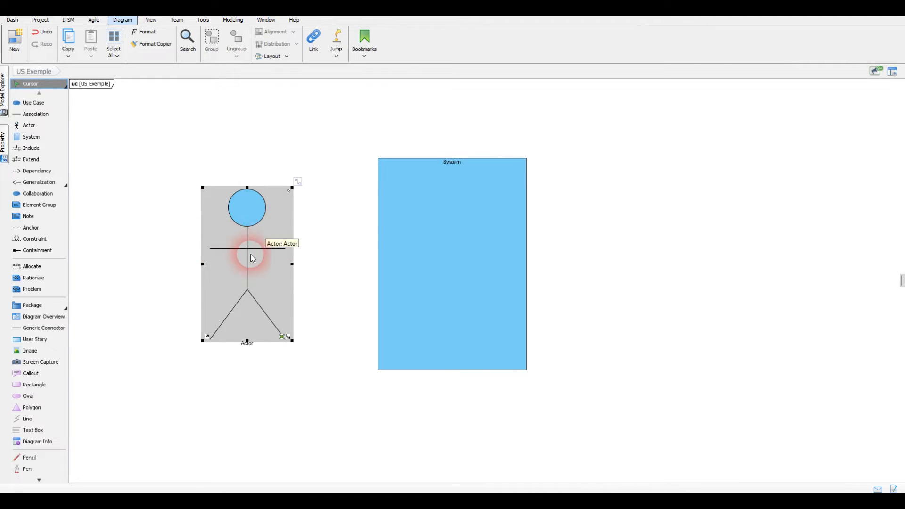
double_click(248, 346)
click(247, 346)
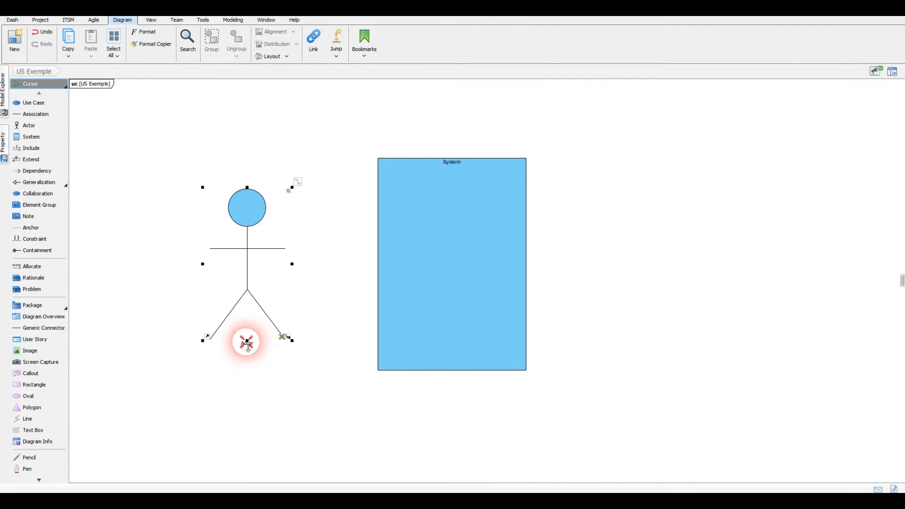
double_click(248, 345)
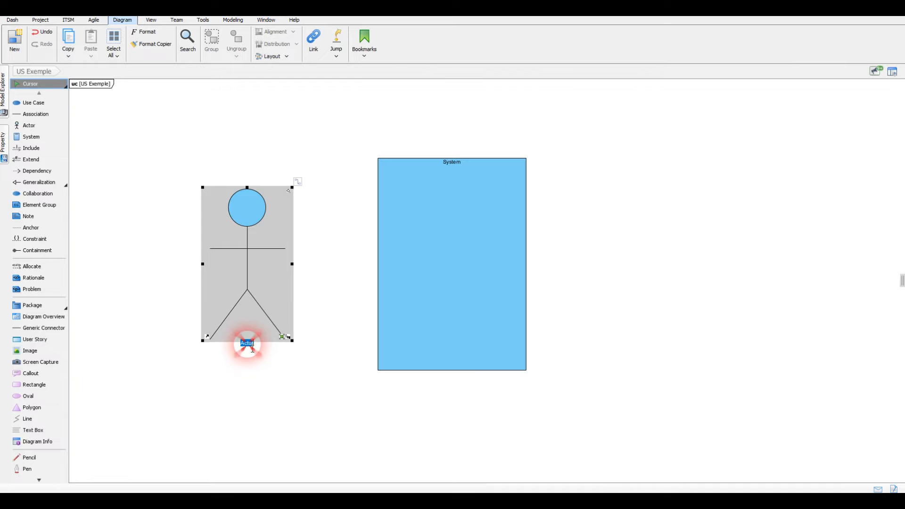
text(Utilisateur)
key(Return)
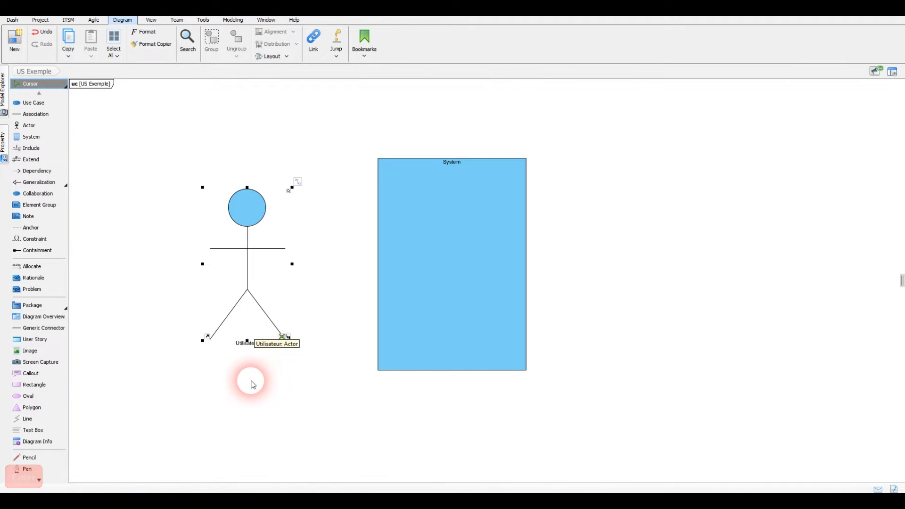
Step: Create a new use case from the Utilisateur actor, linked to it by an Association
click(296, 185)
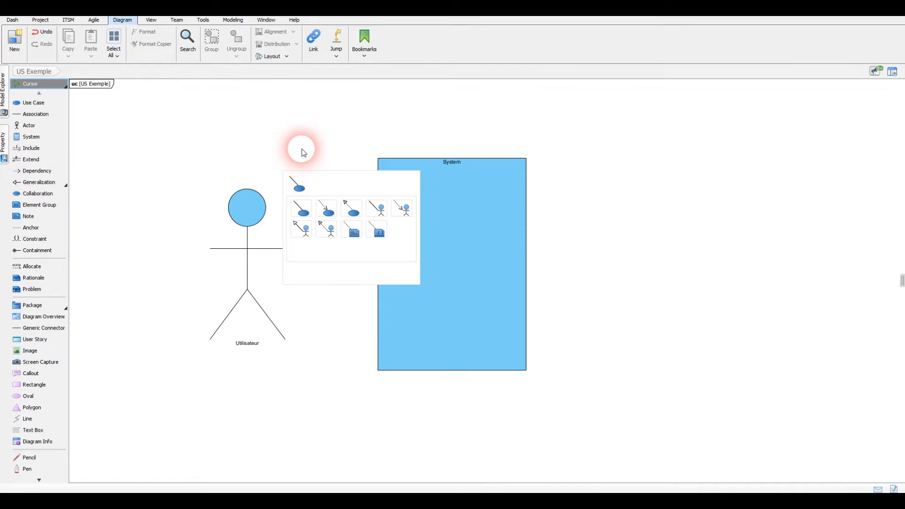
key(Escape)
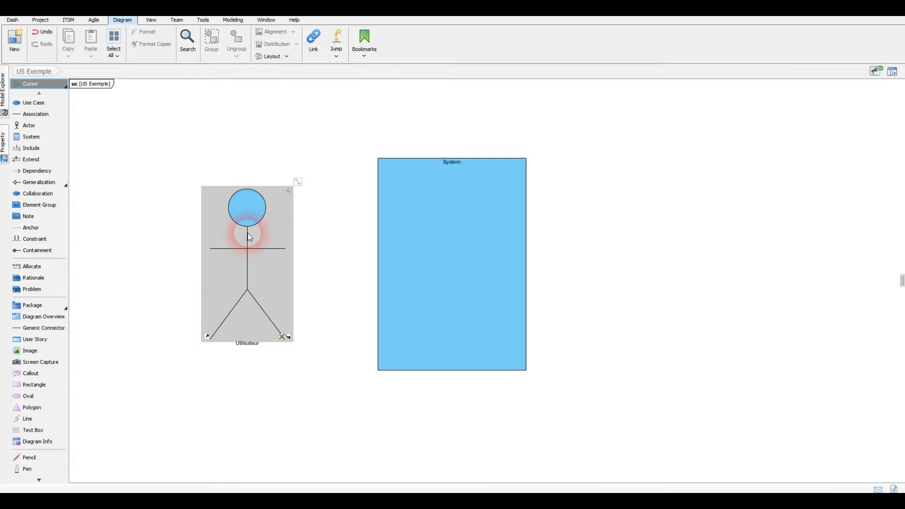
click(299, 182)
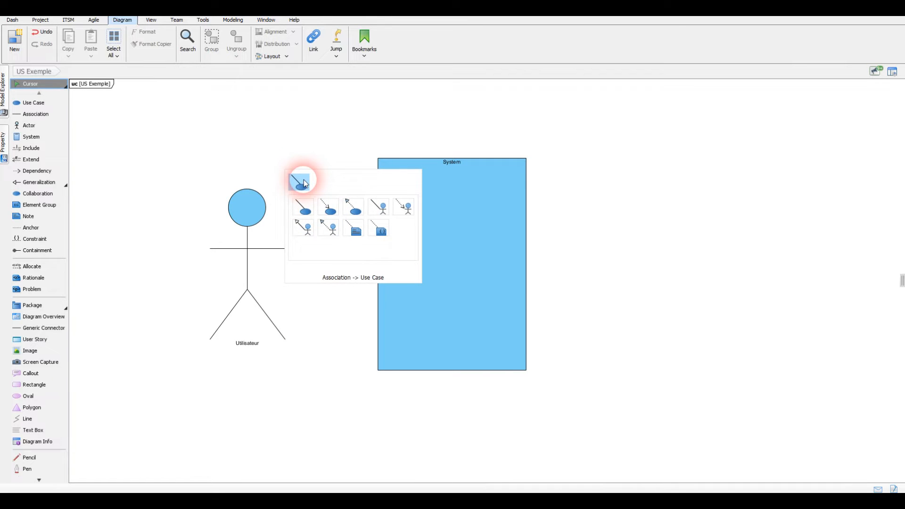
click(304, 183)
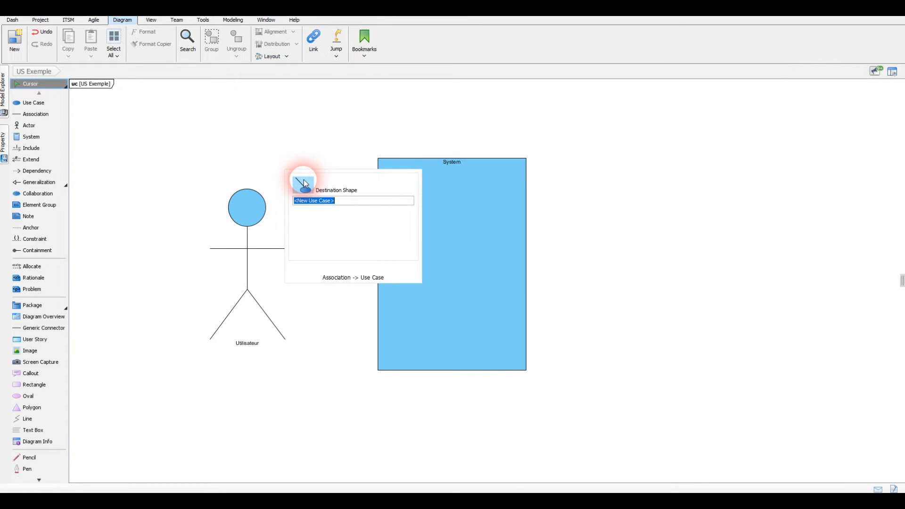
key(Return)
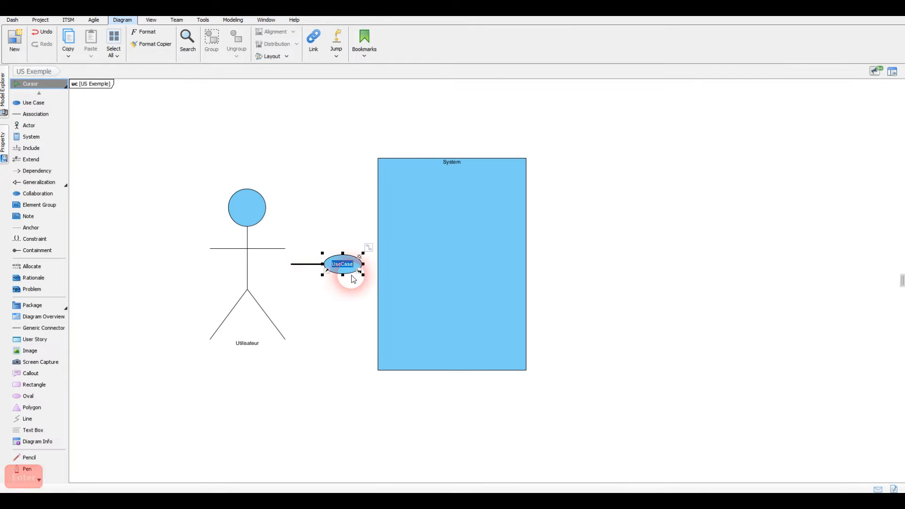
Step: Place the new use case inside the system boundary and name it Cas 1
drag(351, 277, 459, 264)
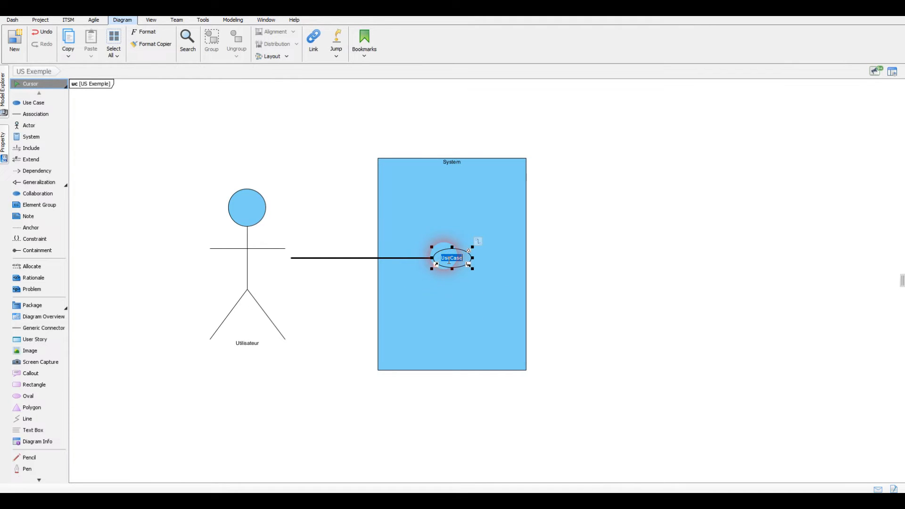
text(Cas 1)
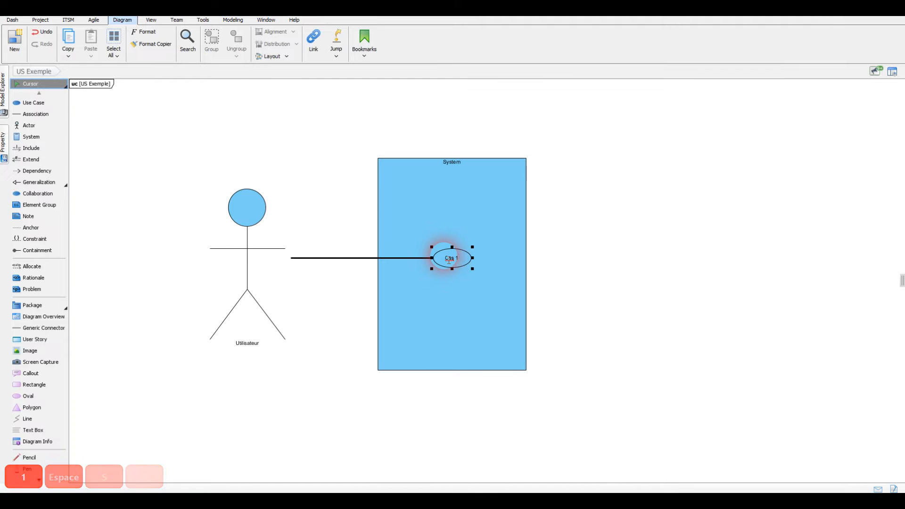
key(Return)
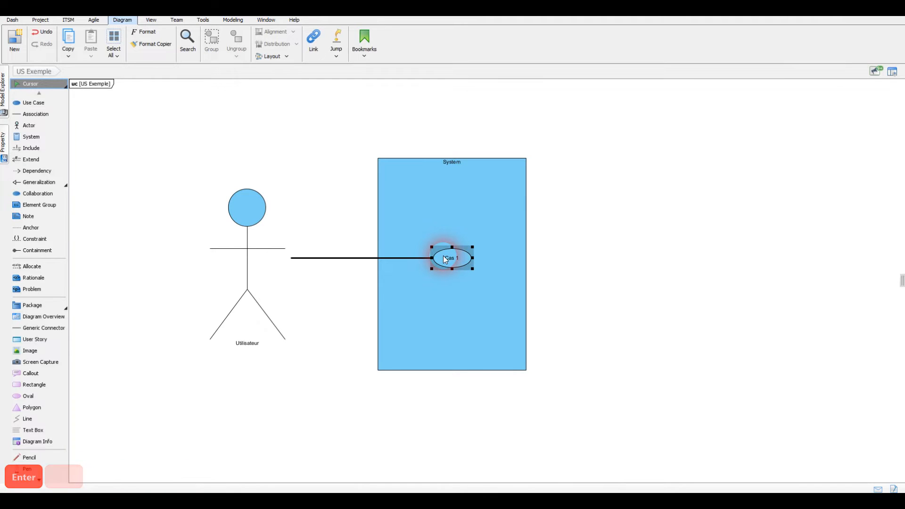
Step: Create a second use case from Cas 1, linked to it by a Dependency, keeping its default name
click(466, 256)
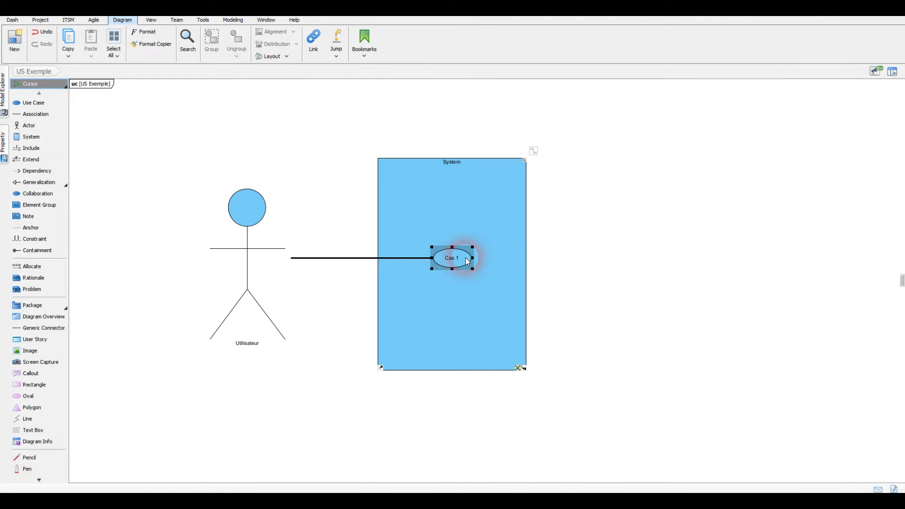
click(481, 244)
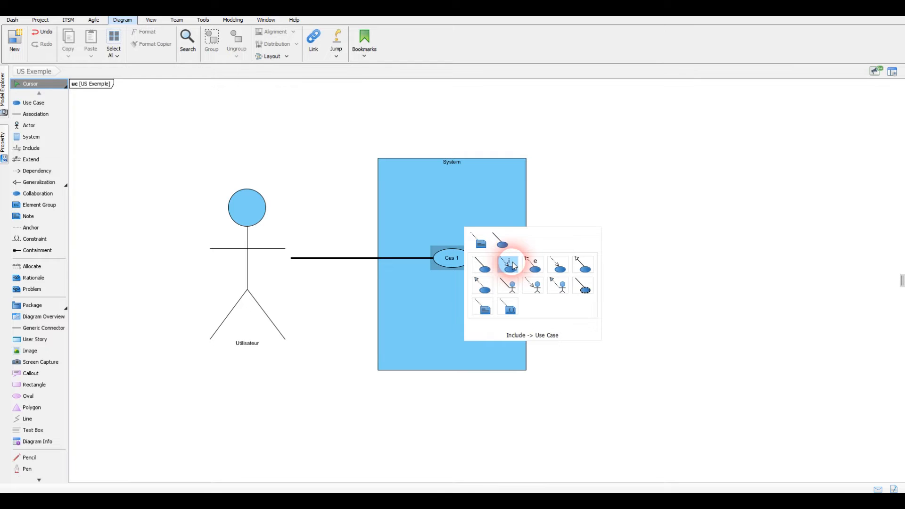
click(558, 265)
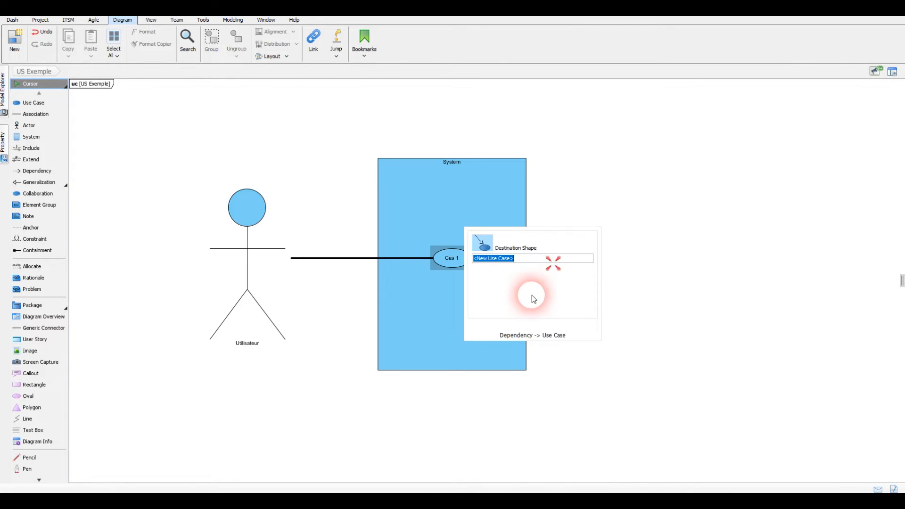
key(Return)
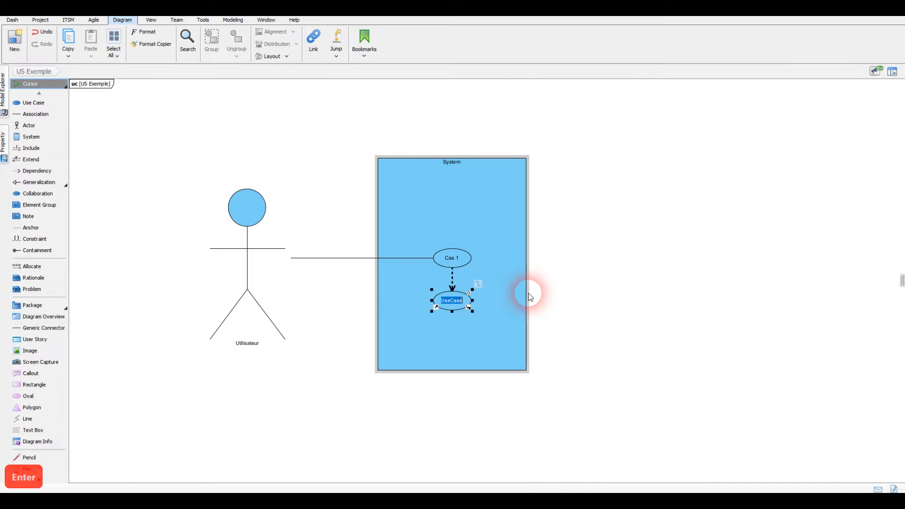
click(585, 356)
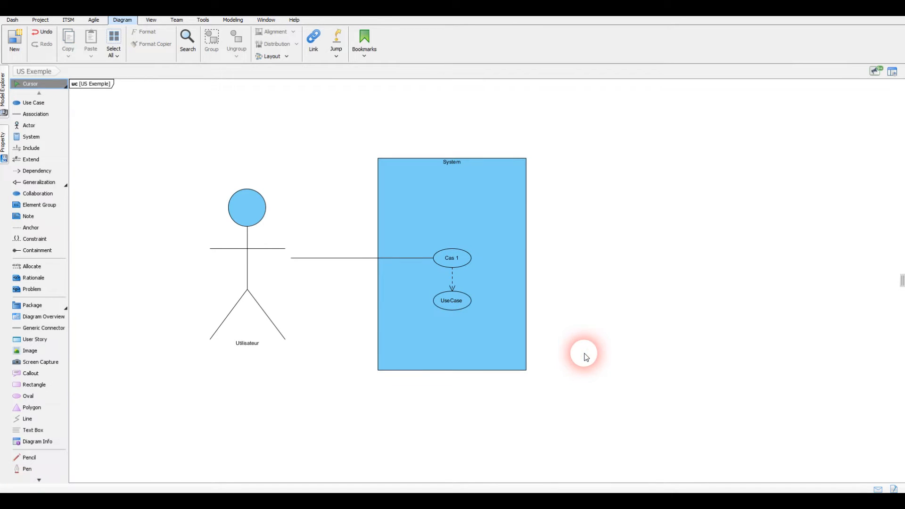
click(447, 339)
click(449, 247)
click(463, 318)
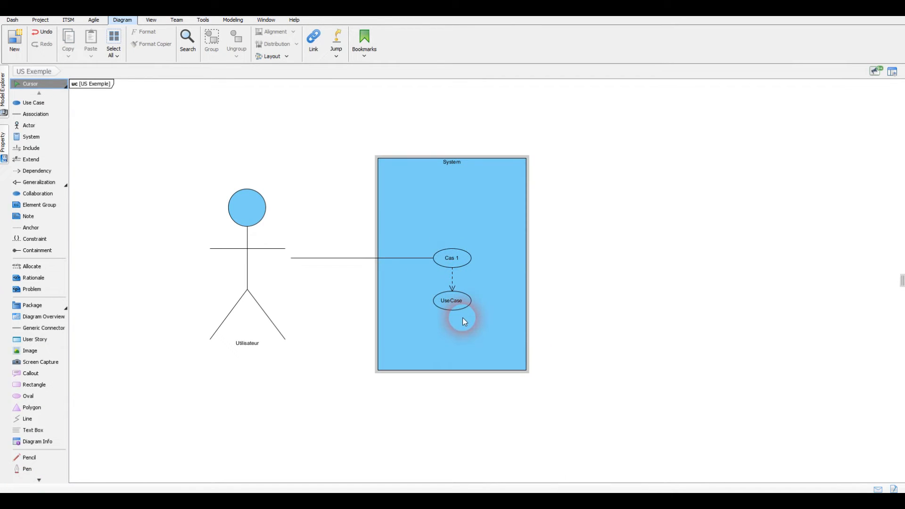
click(564, 268)
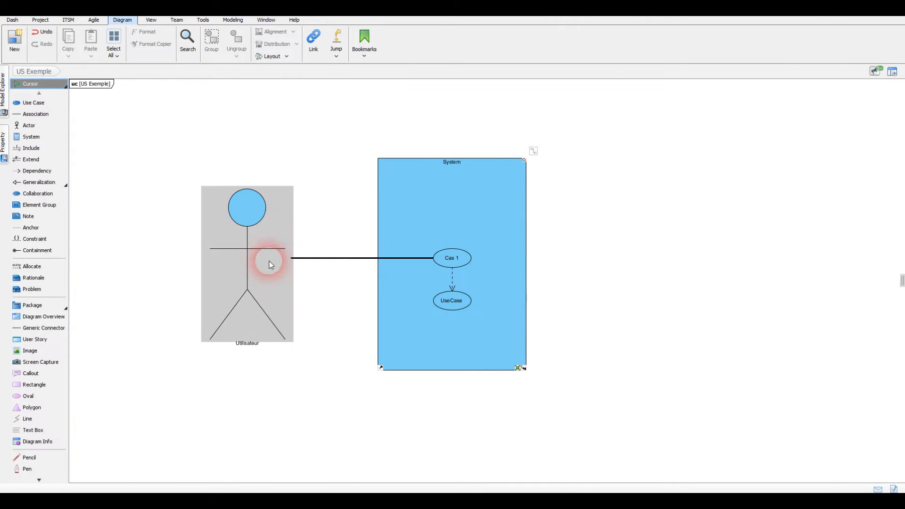
Step: Attach a new note to the system boundary with an Anchor and enter the text "Ma note"
click(533, 150)
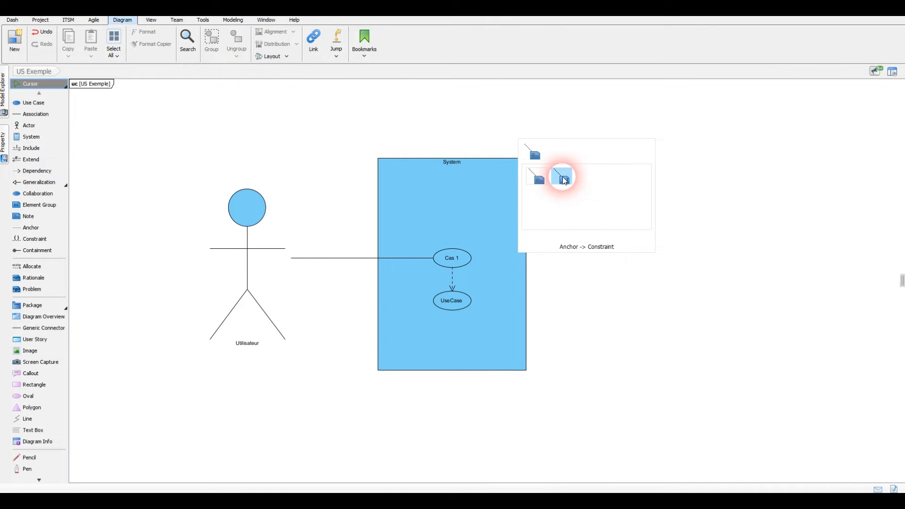
click(532, 175)
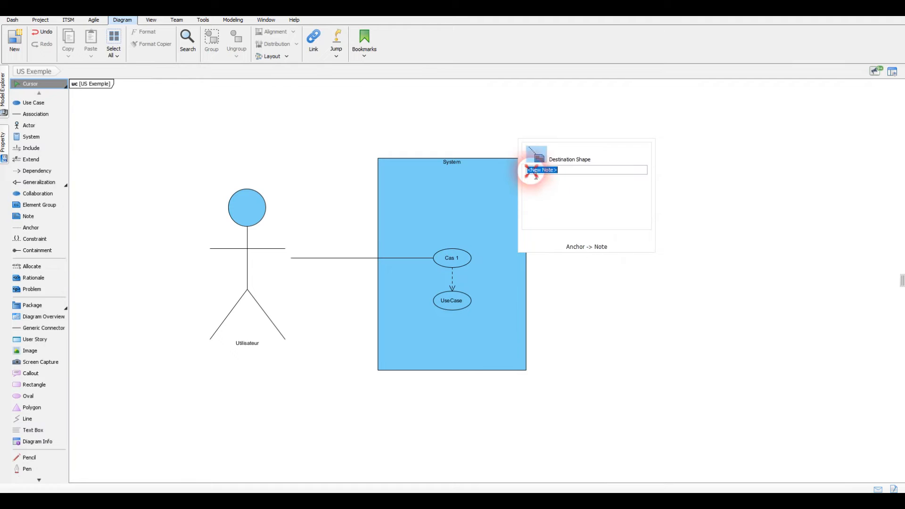
key(Return)
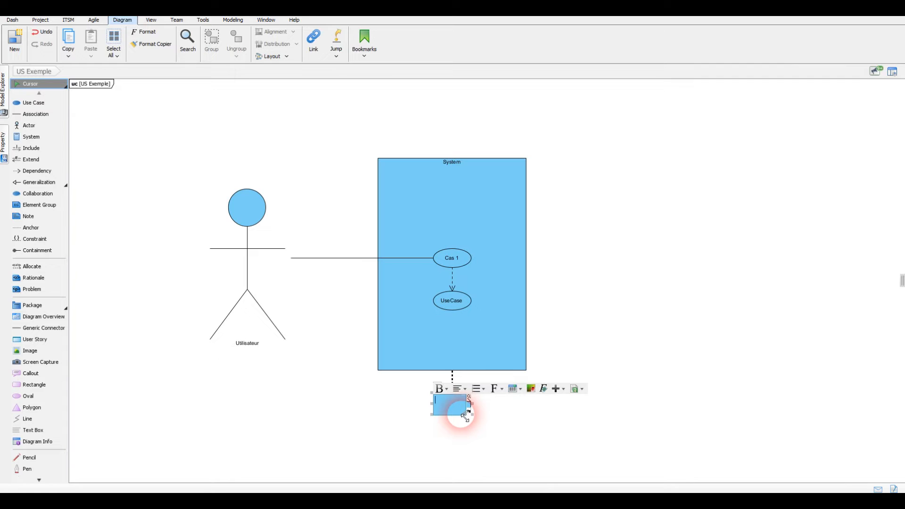
text(Ma n)
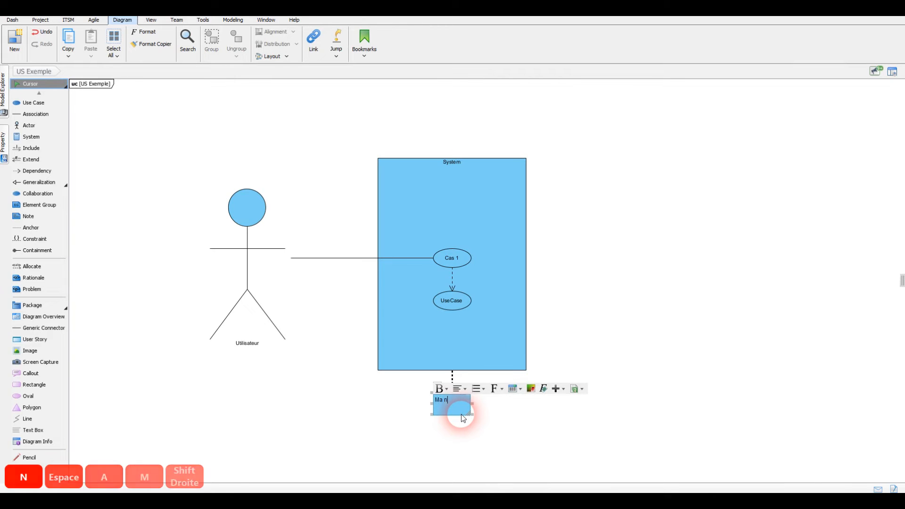
text(ote)
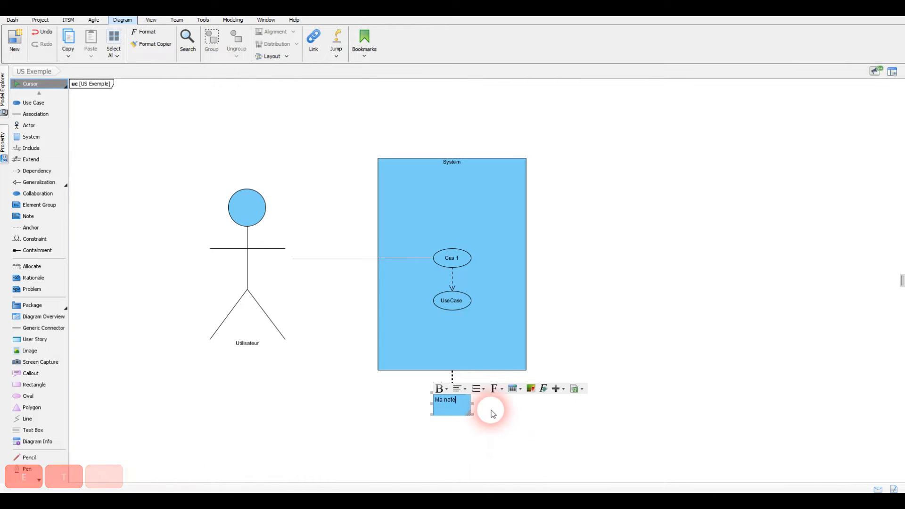
Step: Set the font color of the note's text "Ma note" to Magenta
drag(456, 401, 428, 402)
click(501, 389)
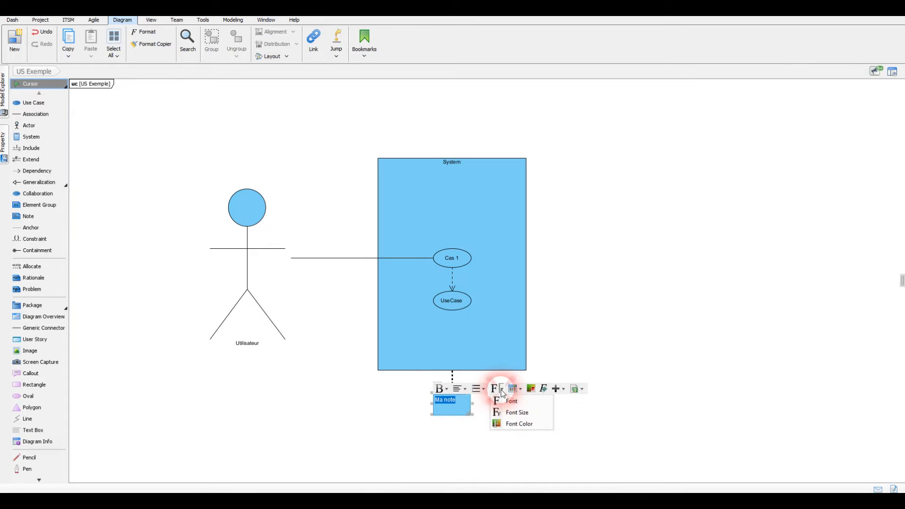
click(515, 423)
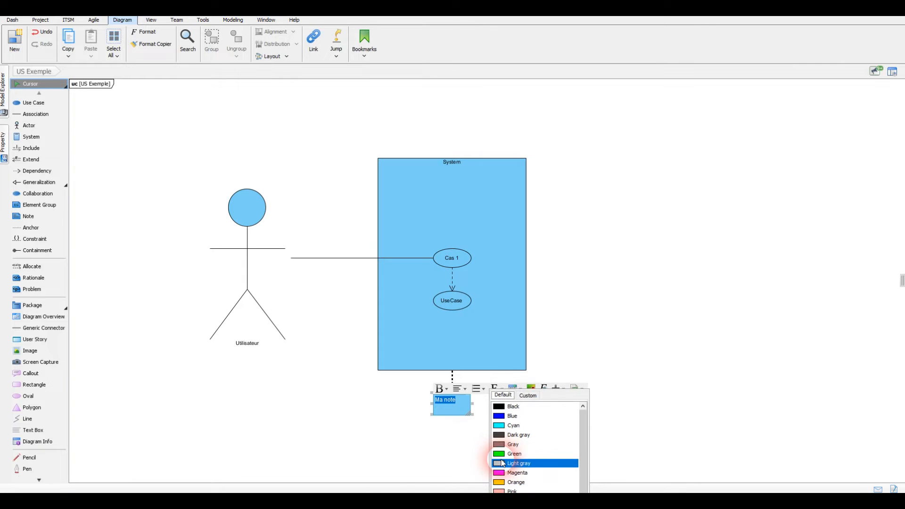
click(501, 471)
click(453, 465)
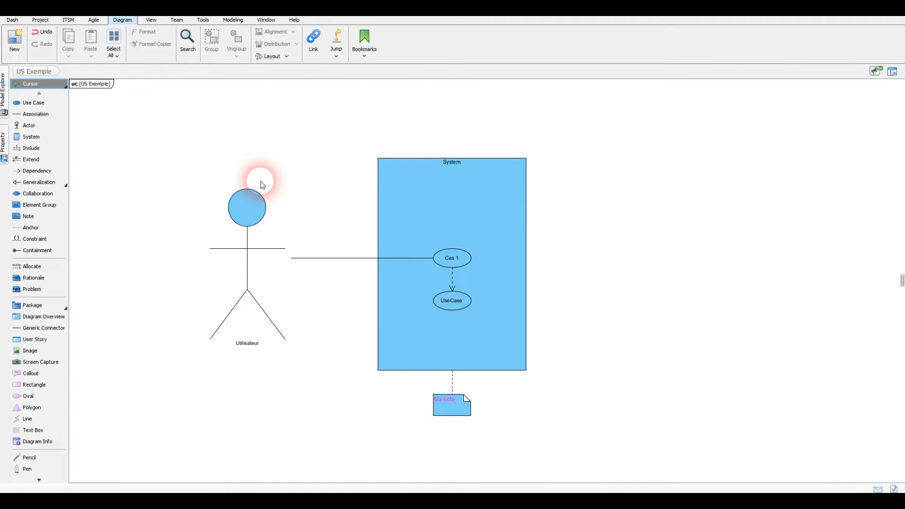
Step: Apply a solid Pink background to the system boundary, its two use cases and the attached note
click(368, 130)
drag(368, 130, 565, 447)
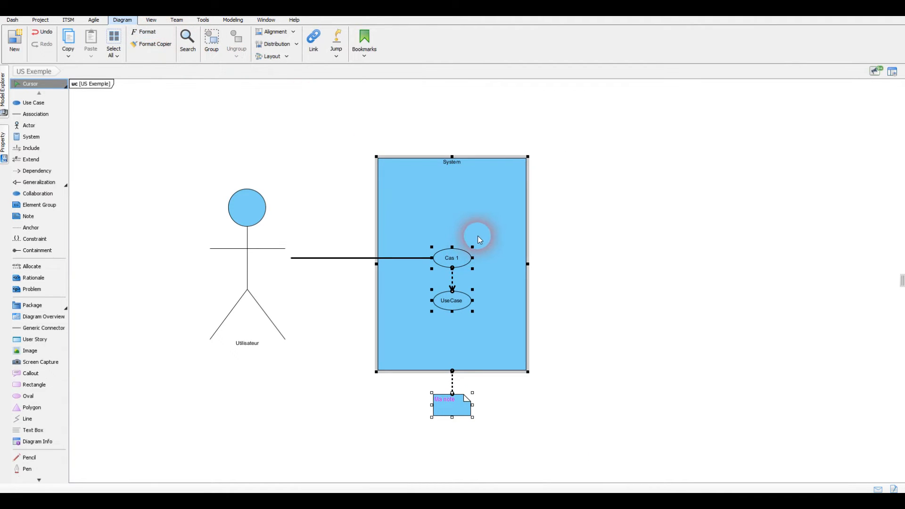
click(147, 36)
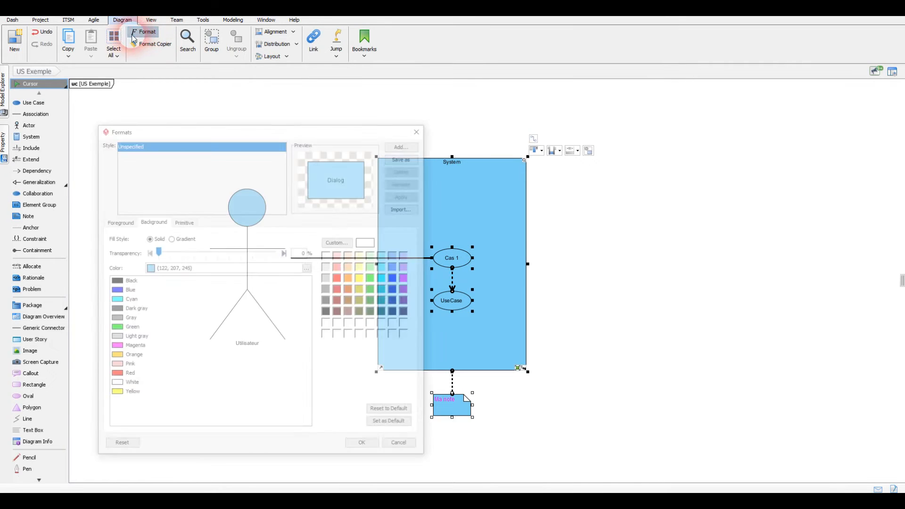
click(128, 366)
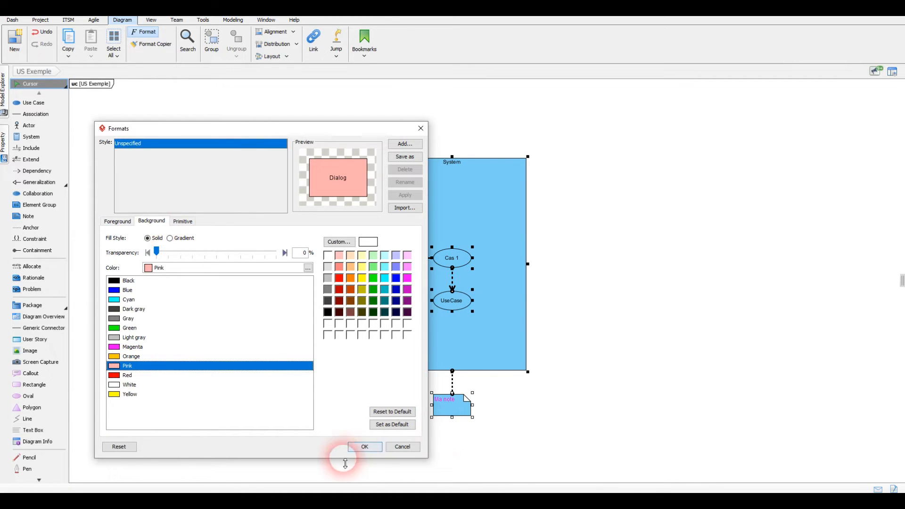
click(363, 446)
click(363, 449)
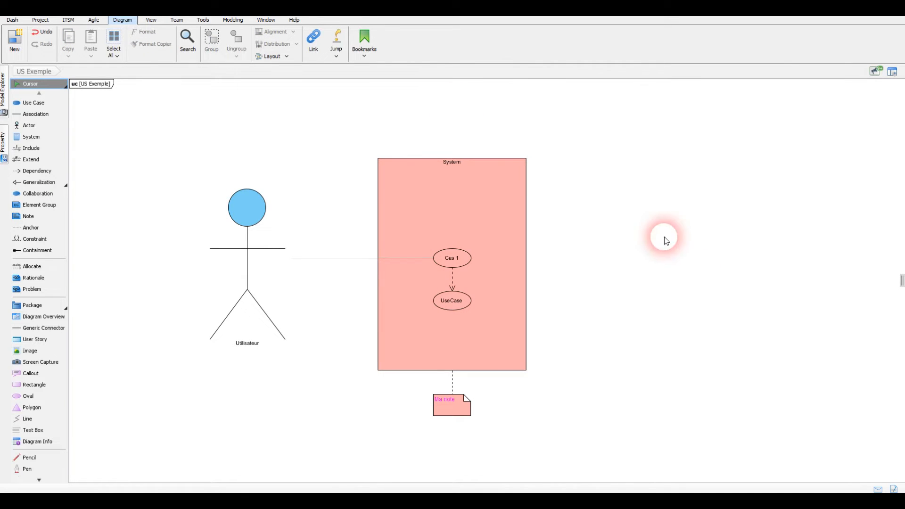
Step: Align the system boundary, both use cases and the note on their horizontal center
drag(358, 135, 577, 439)
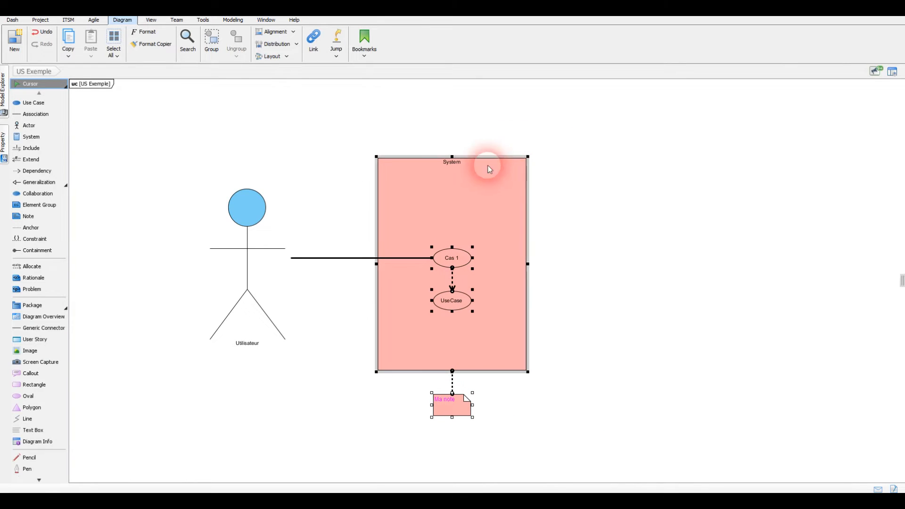
click(487, 187)
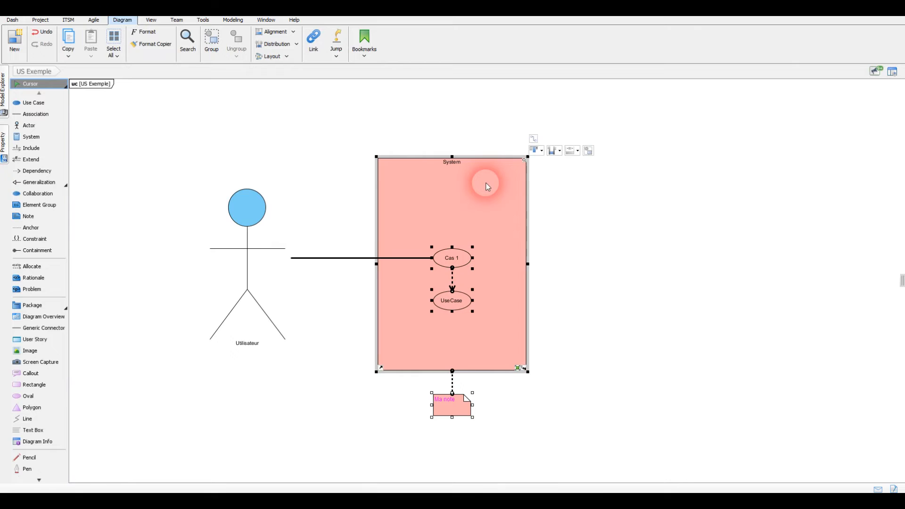
right_click(487, 186)
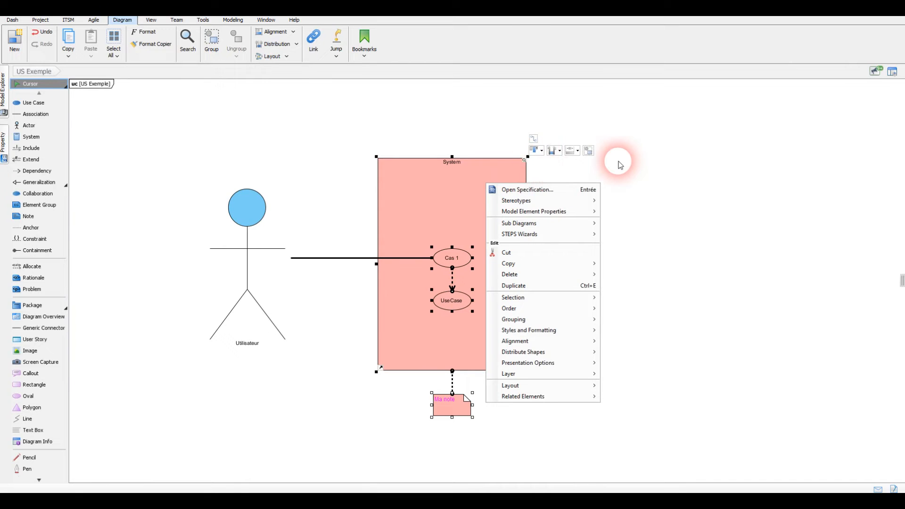
click(612, 179)
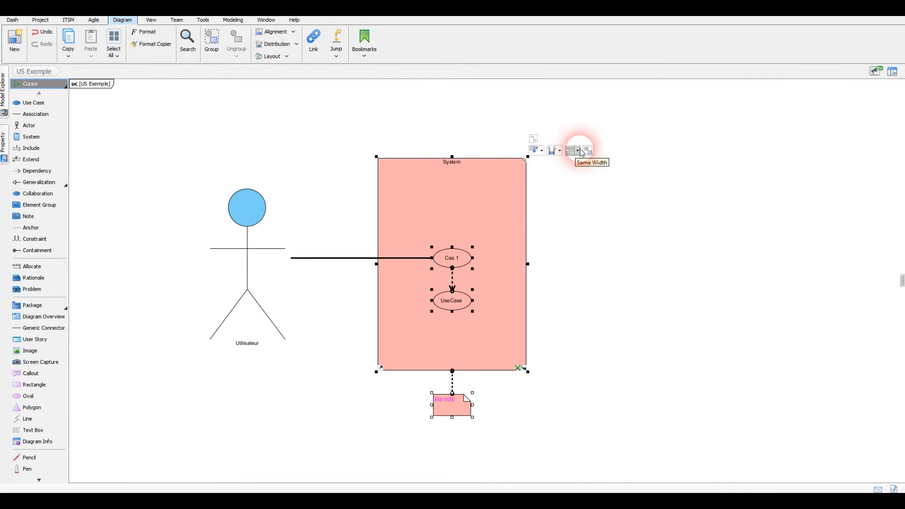
click(541, 151)
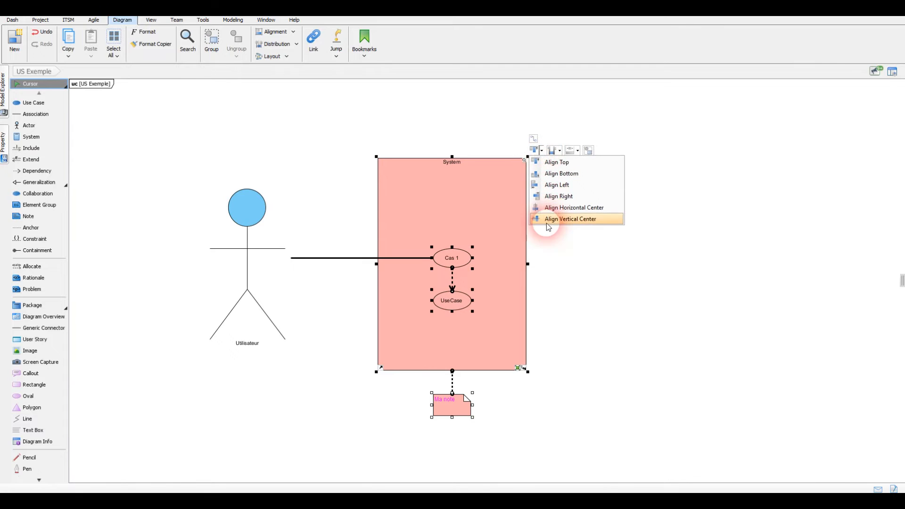
click(553, 208)
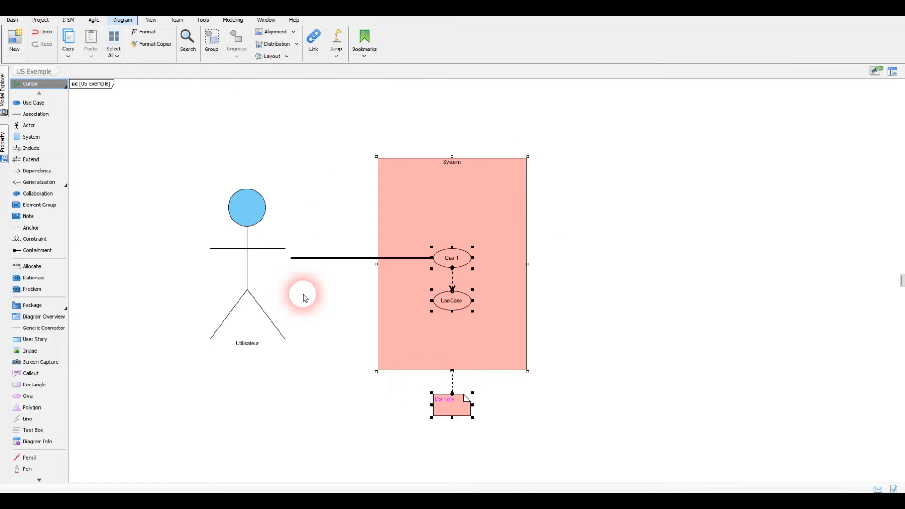
click(293, 31)
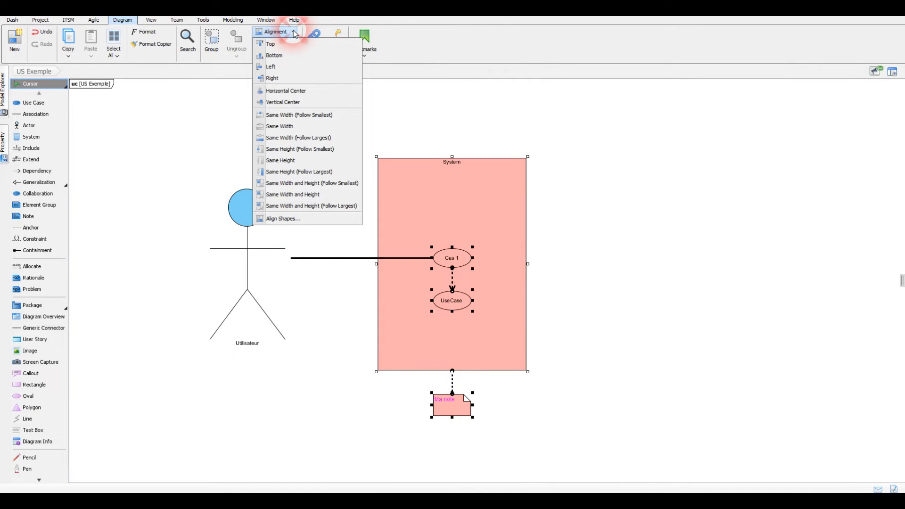
click(675, 311)
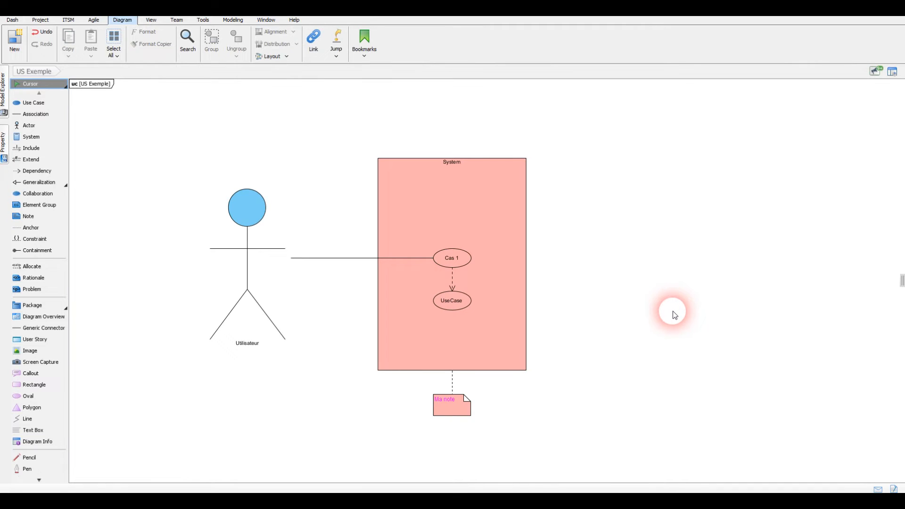
click(457, 168)
click(620, 193)
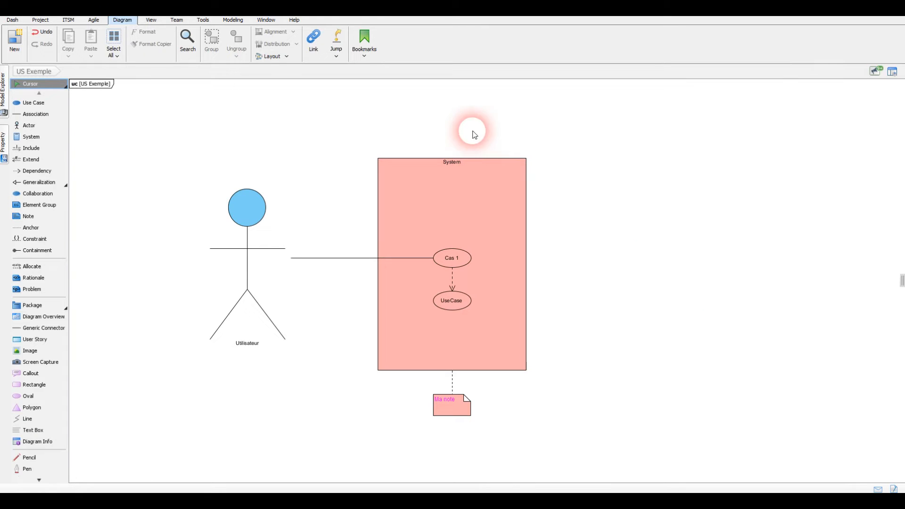
Step: Move the note to the right of the system boundary and shift its anchor line slightly down to the note's mid-height
click(457, 409)
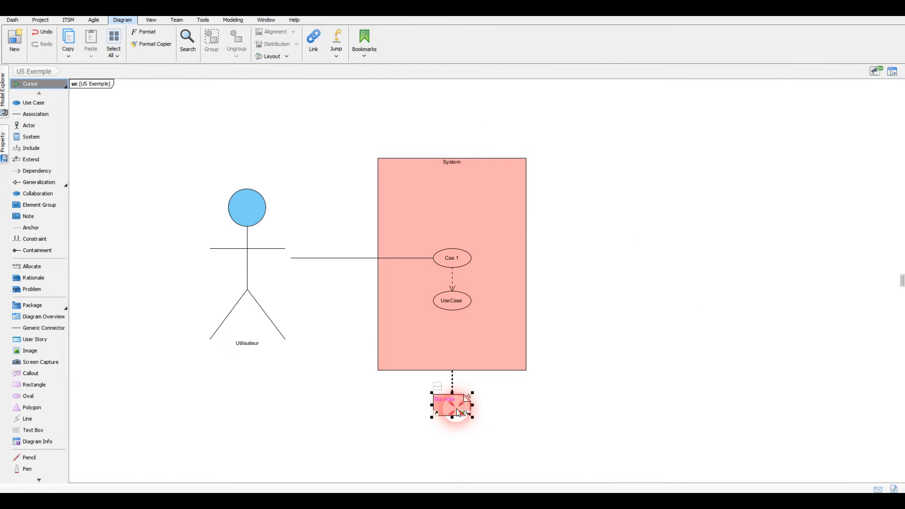
drag(461, 400, 628, 261)
click(586, 260)
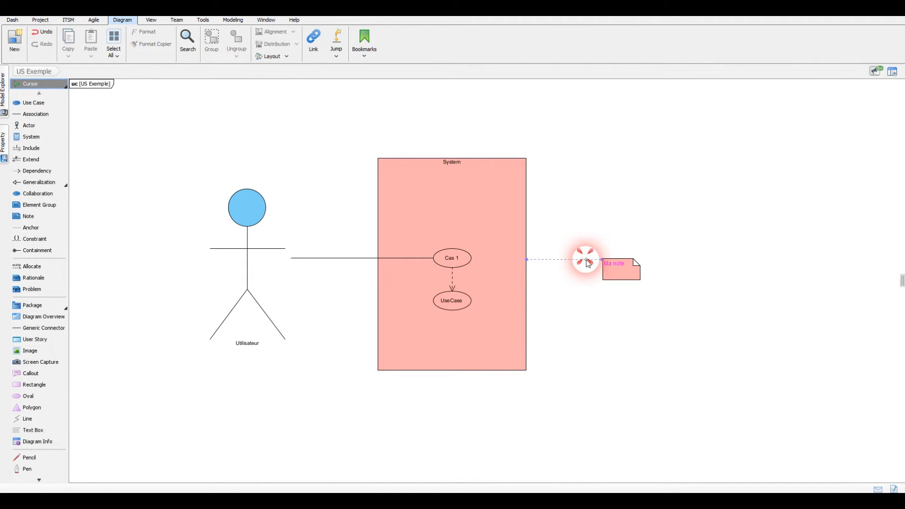
mouse_move(601, 259)
mouse_down()
mouse_move(594, 274)
mouse_move(597, 268)
mouse_up()
click(620, 328)
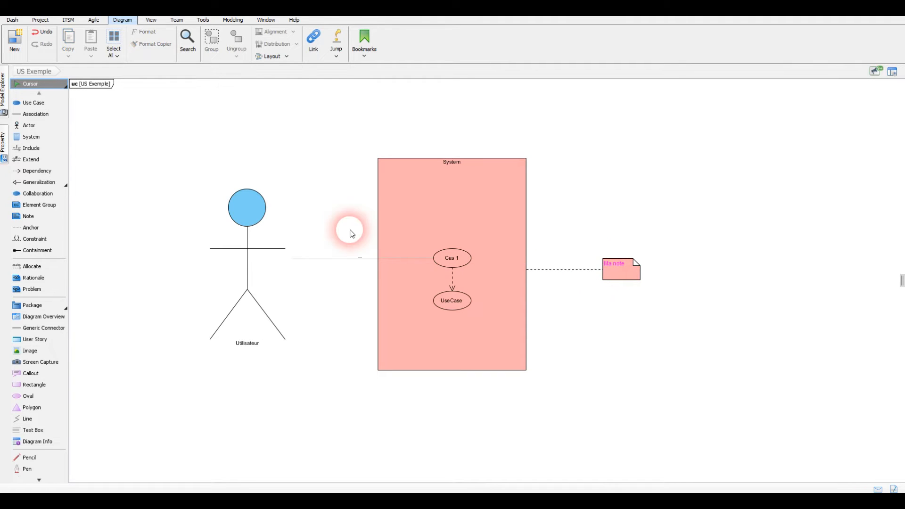
Step: Move the actor end of the Utilisateur association up to just below head height, so the line slopes down to Cas 1
click(293, 258)
drag(293, 258, 291, 227)
click(304, 349)
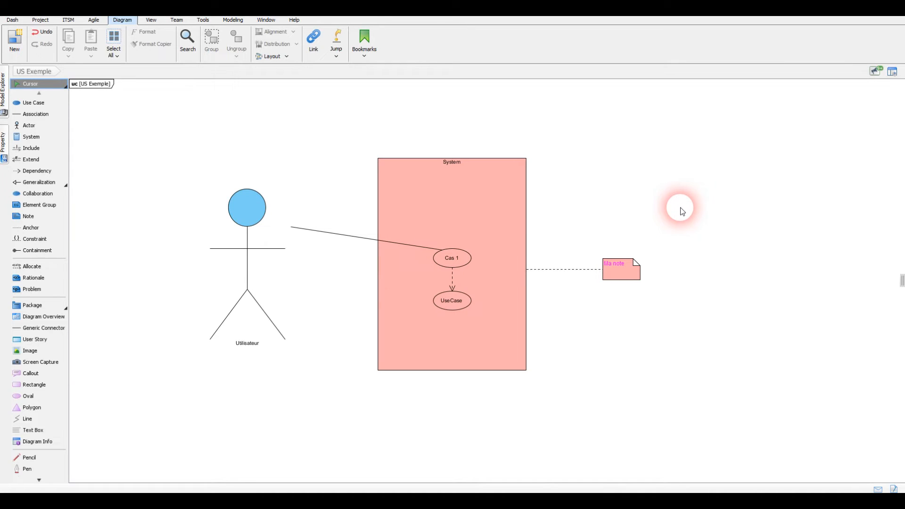
Step: Shrink the system boundary to fit its use cases and undo the resize
click(408, 207)
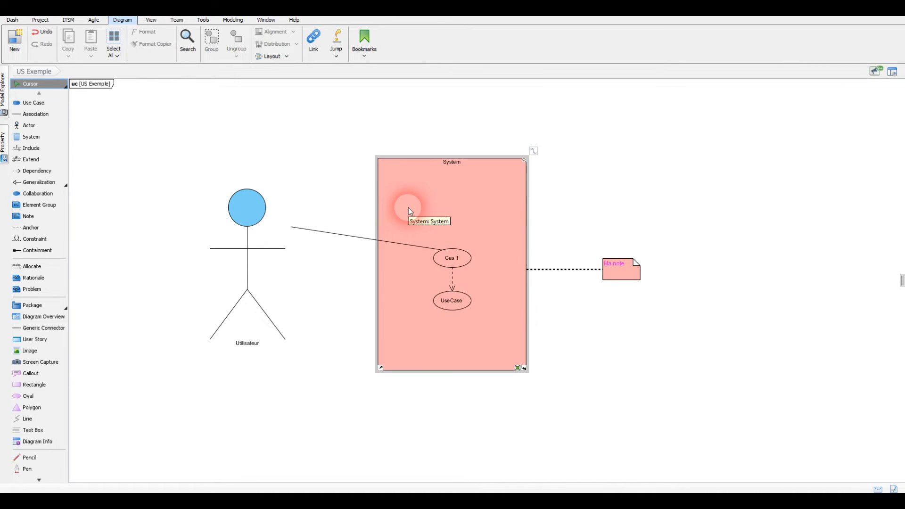
click(448, 436)
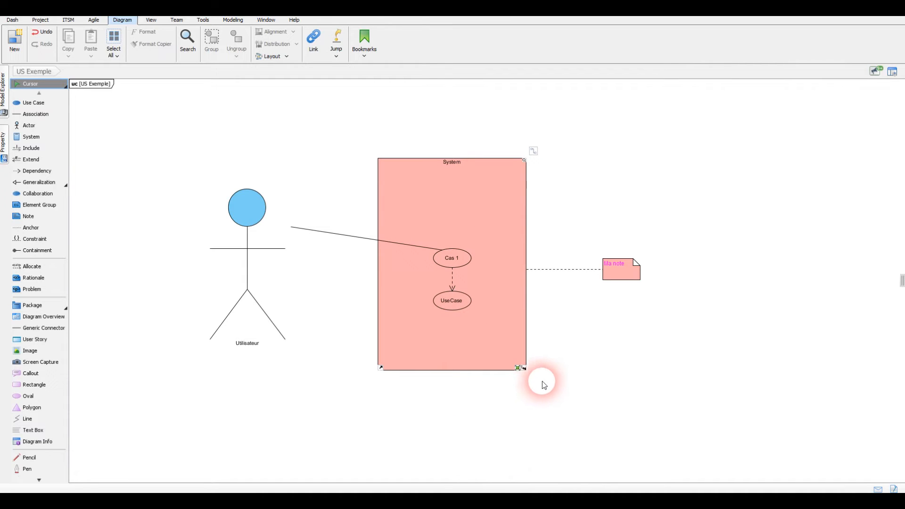
click(519, 368)
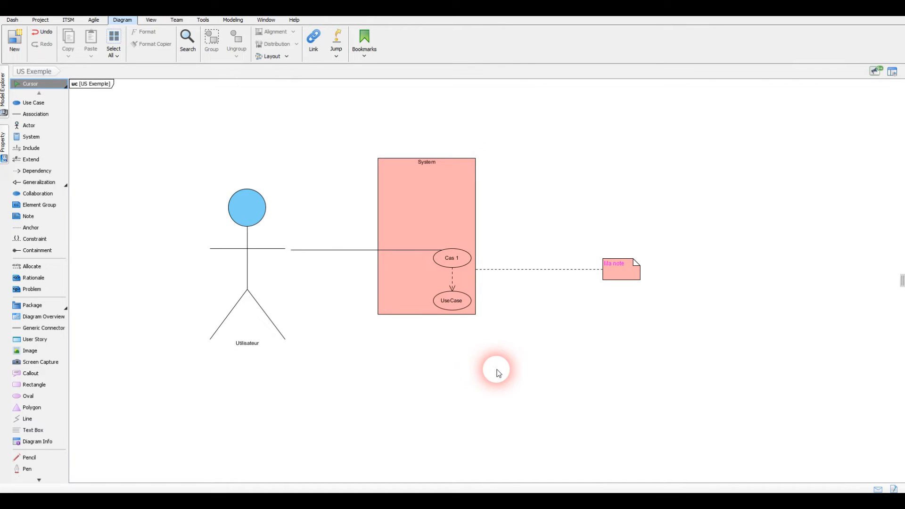
key(ctrl+z)
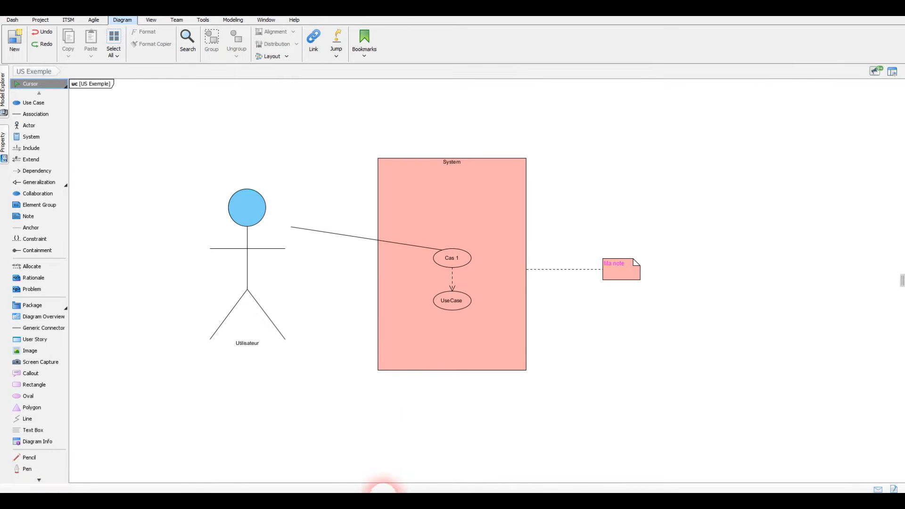
click(282, 193)
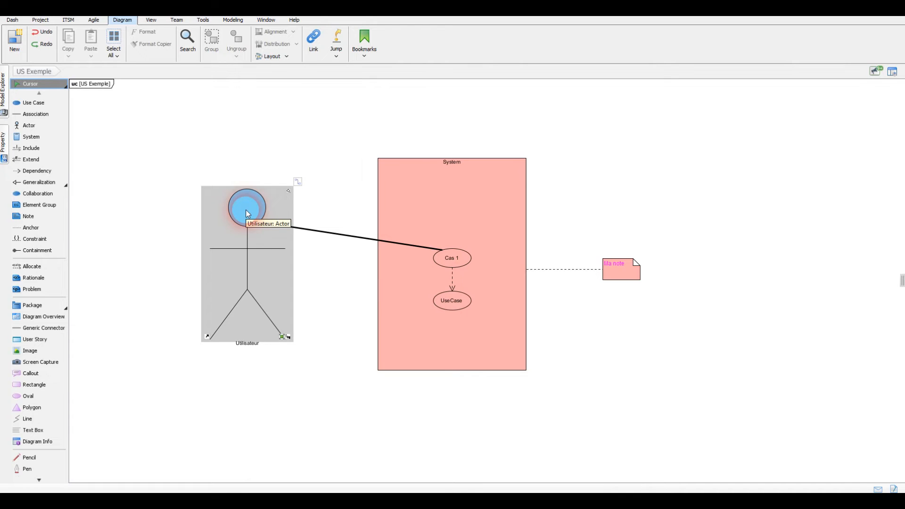
click(460, 404)
click(512, 359)
right_click(495, 348)
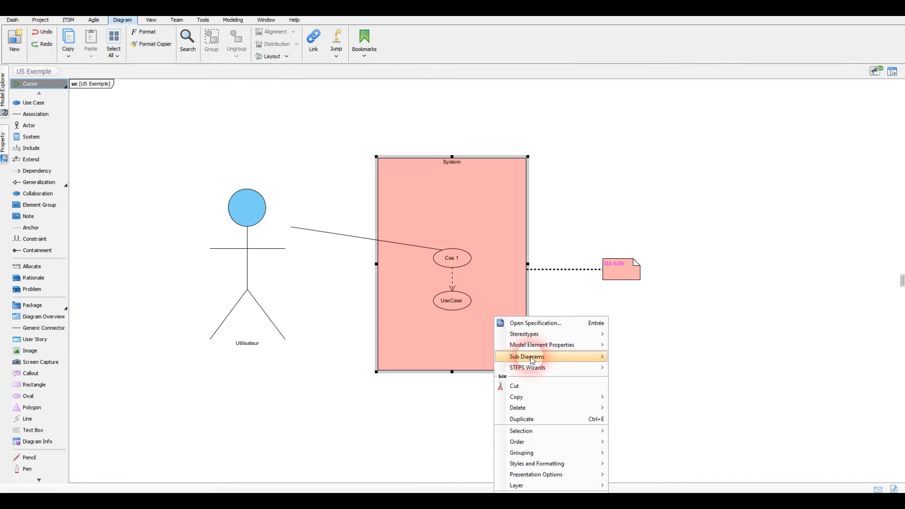
mouse_move(559, 372)
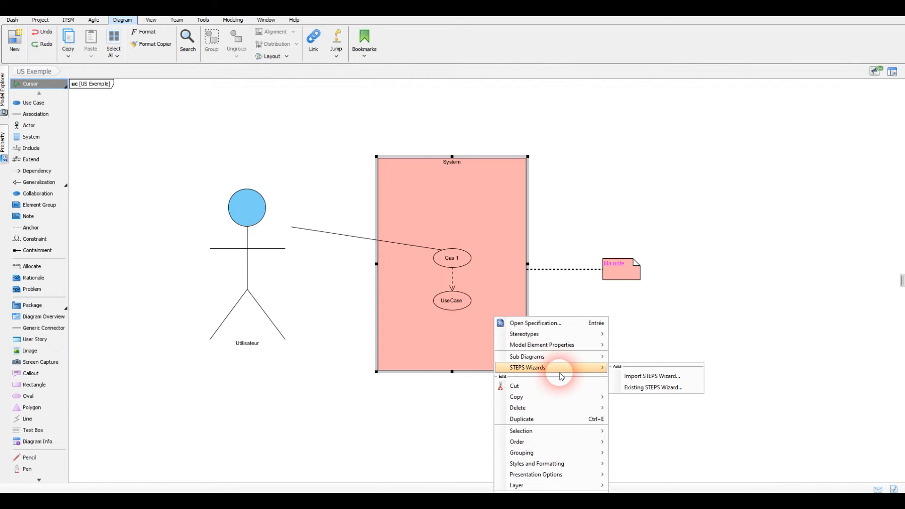
click(413, 404)
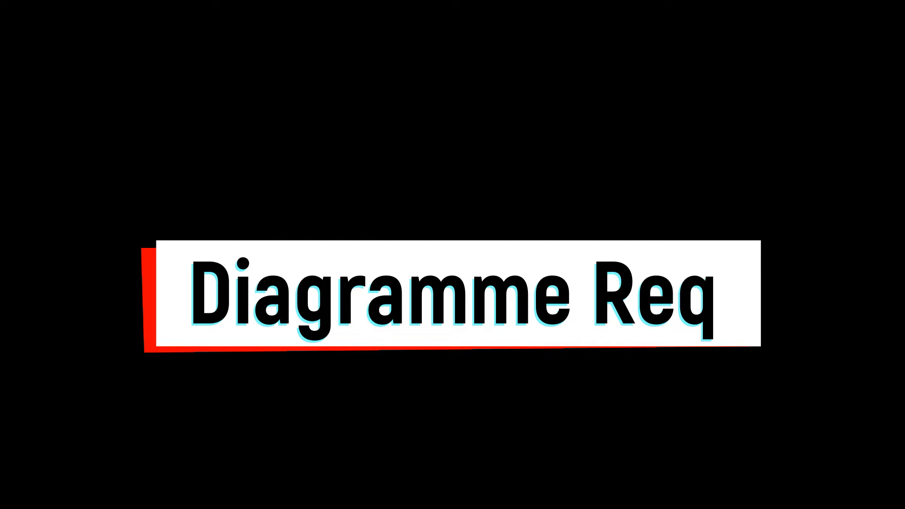
Step: Create a new Requirement Diagram named Exi Exemple at the root location
click(13, 48)
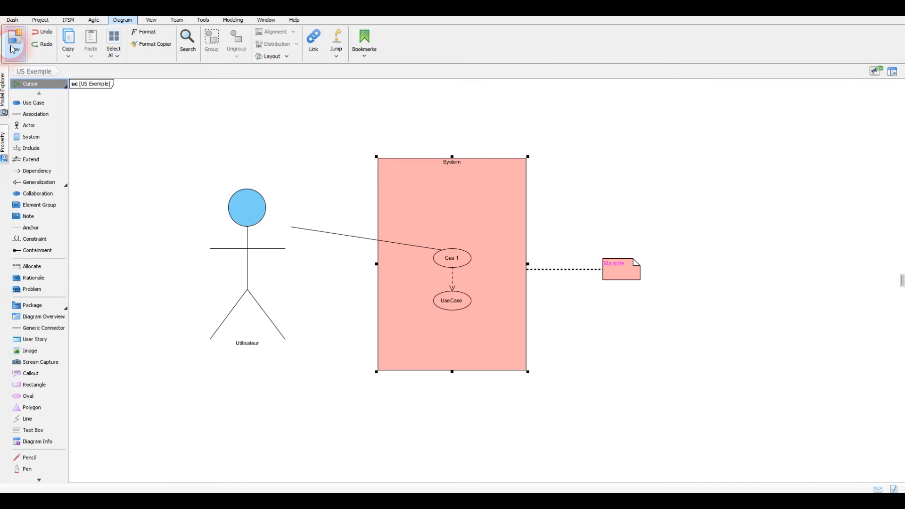
click(13, 49)
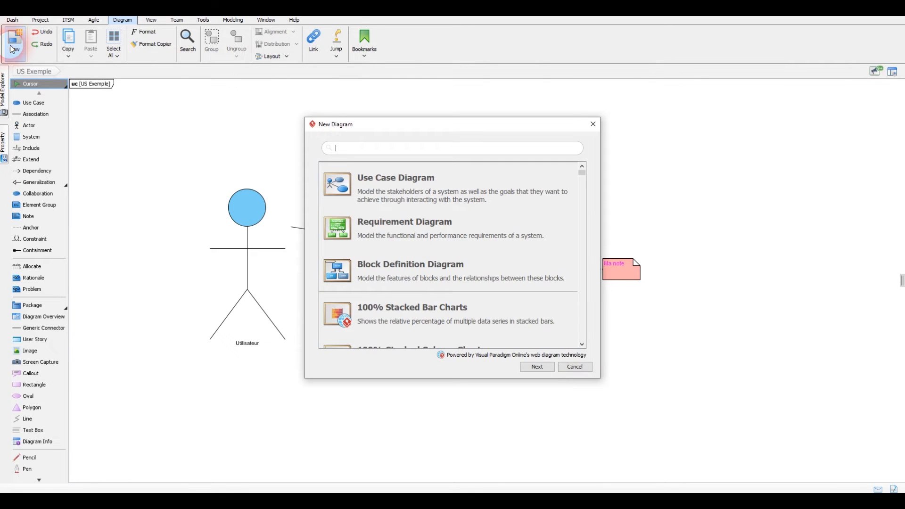
click(389, 227)
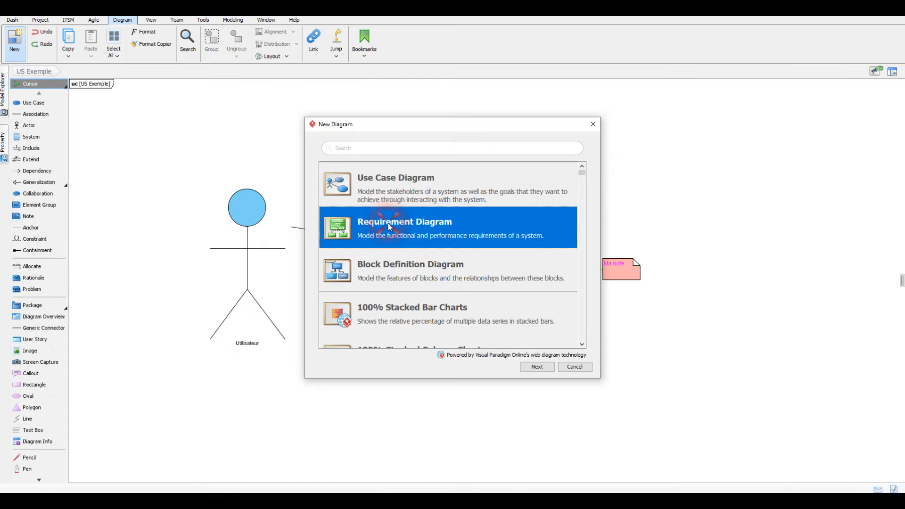
click(537, 367)
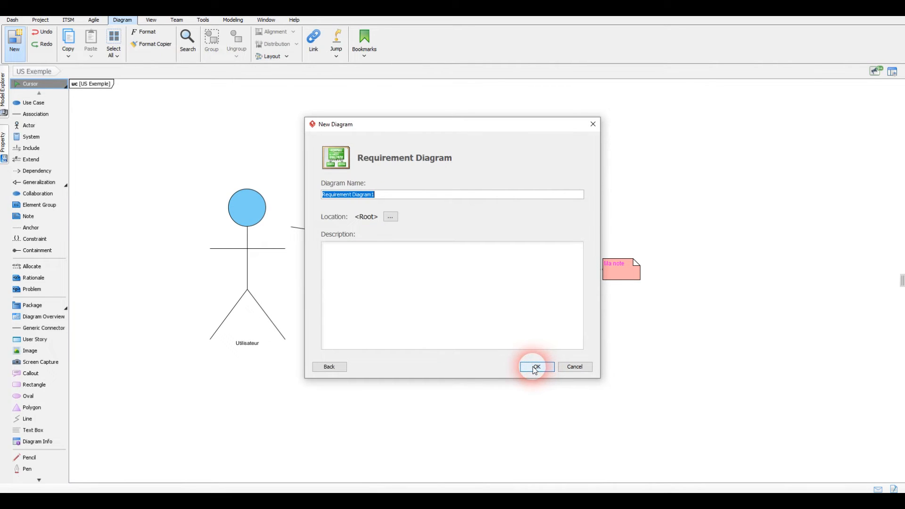
text(Ex)
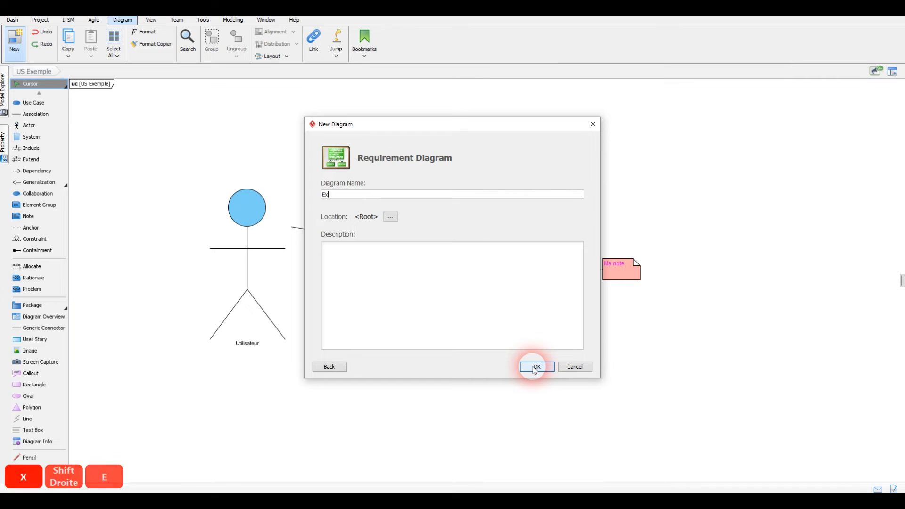
text(i Exemple)
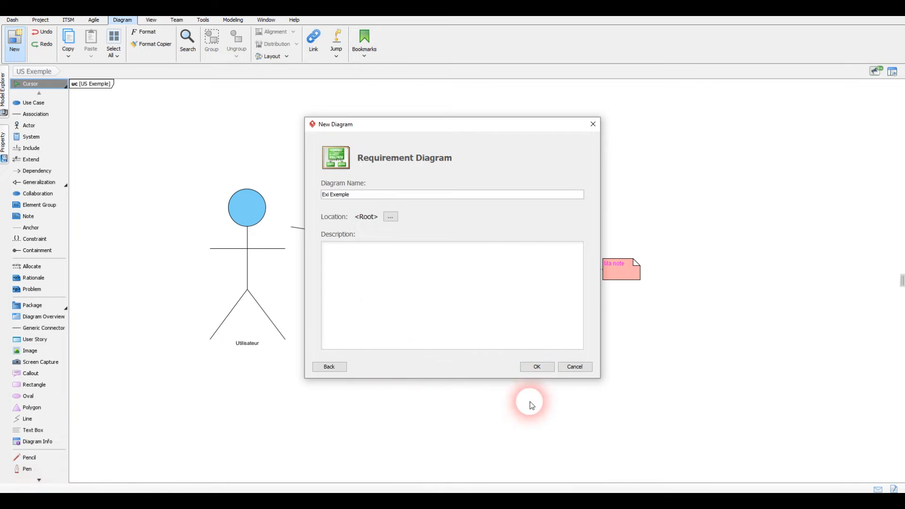
click(546, 369)
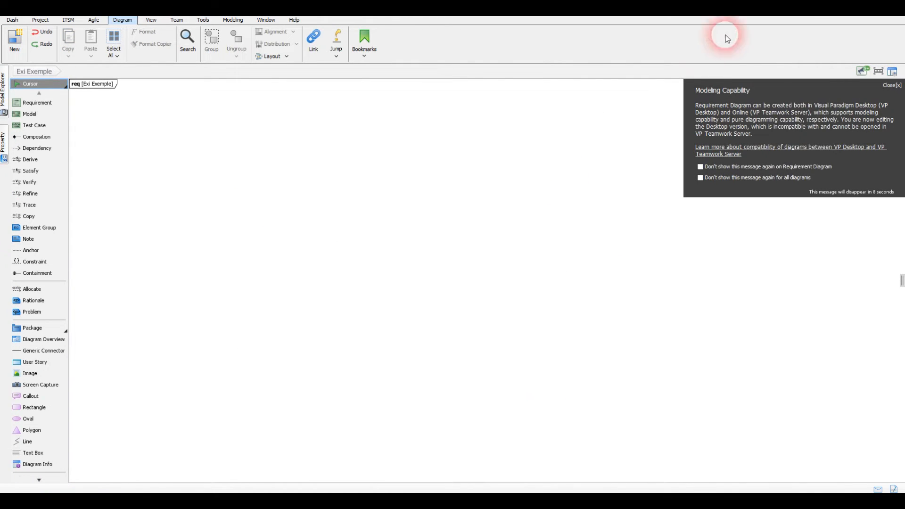
Step: Dismiss the modeling capability message and draw a requirement named Exig 1 in the upper middle of the diagram
click(892, 86)
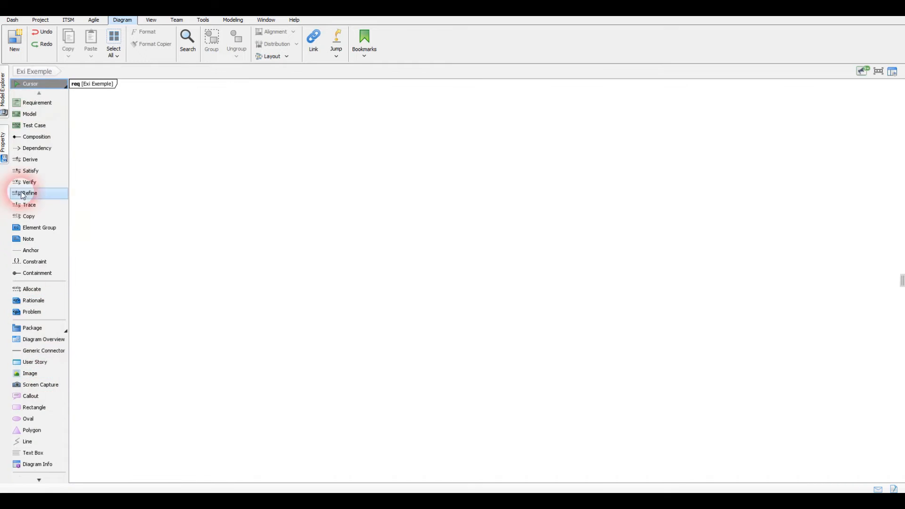
click(36, 103)
drag(414, 176, 563, 275)
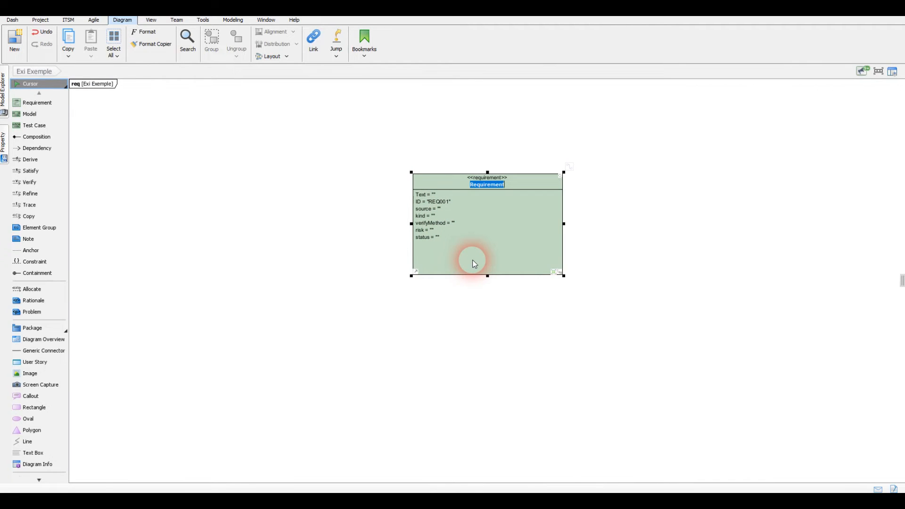
text(Exig 1)
click(455, 439)
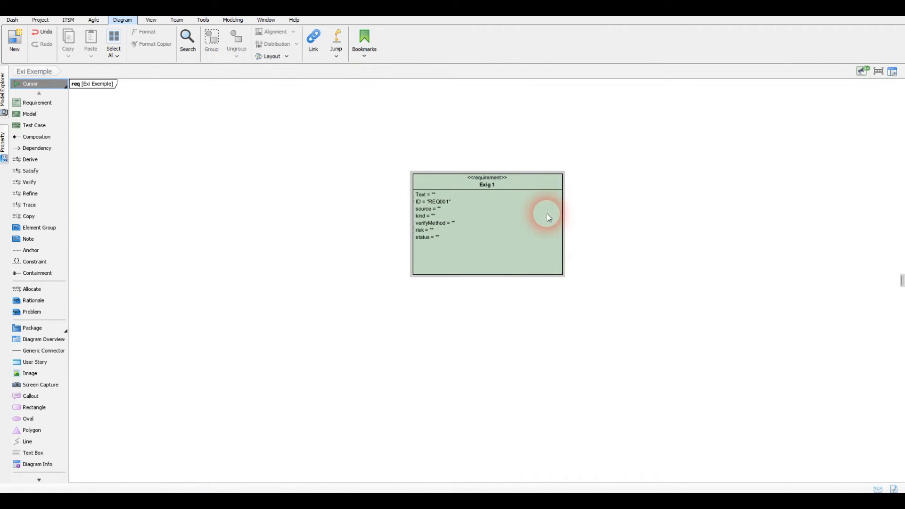
Step: Add a new requirement contained in Exig 1 below it and widen its box until its right edge lines up with Exig 1's
click(569, 166)
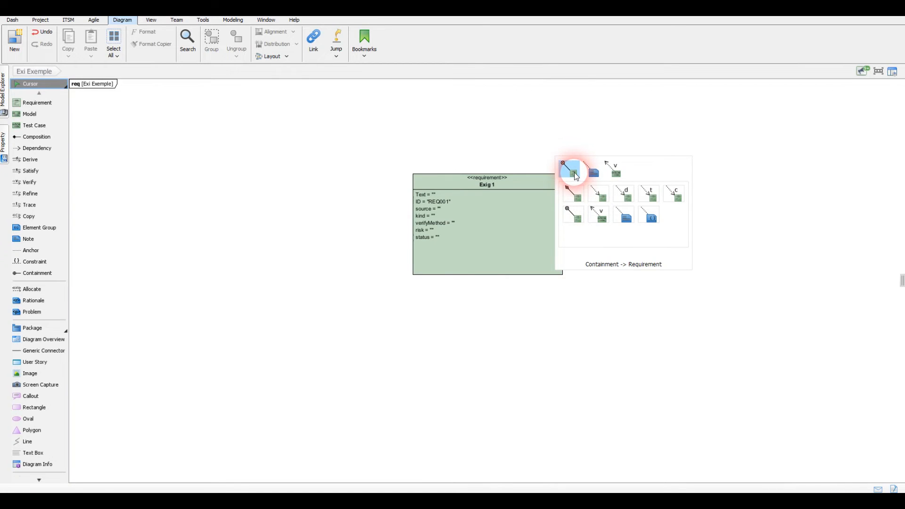
click(574, 172)
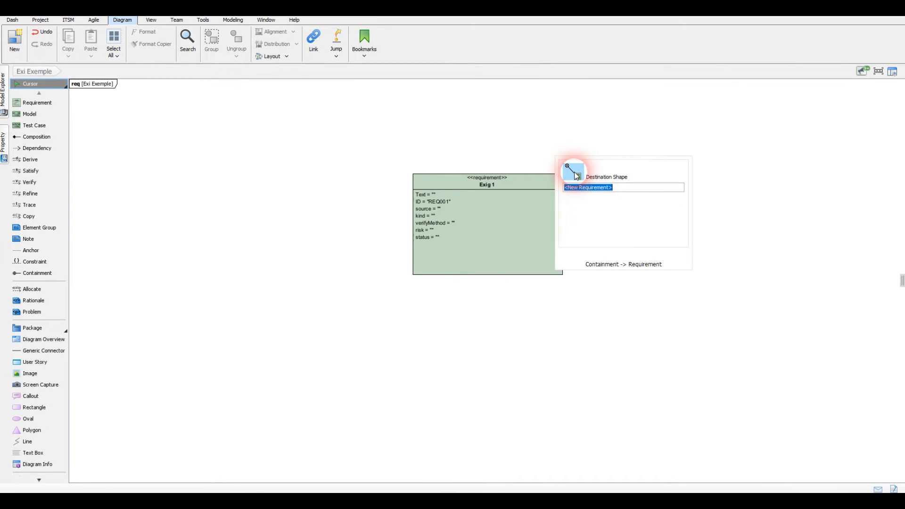
key(Return)
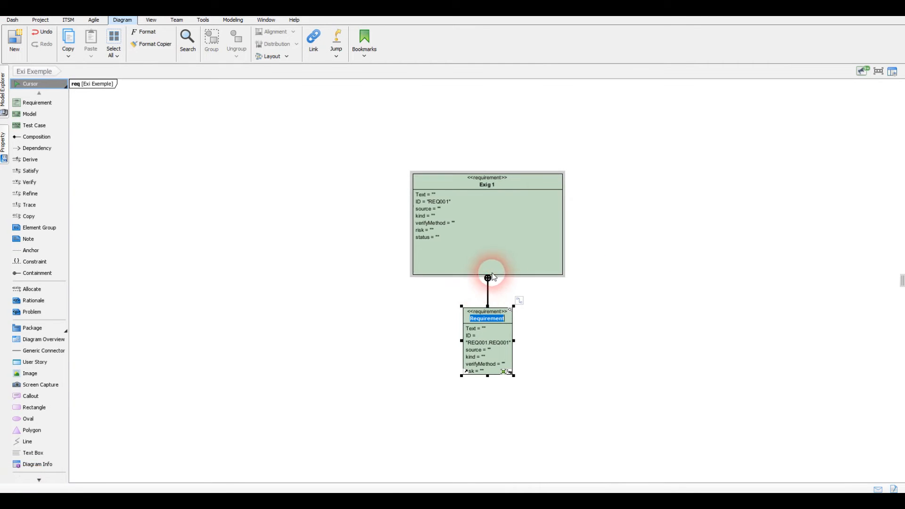
click(515, 377)
click(502, 345)
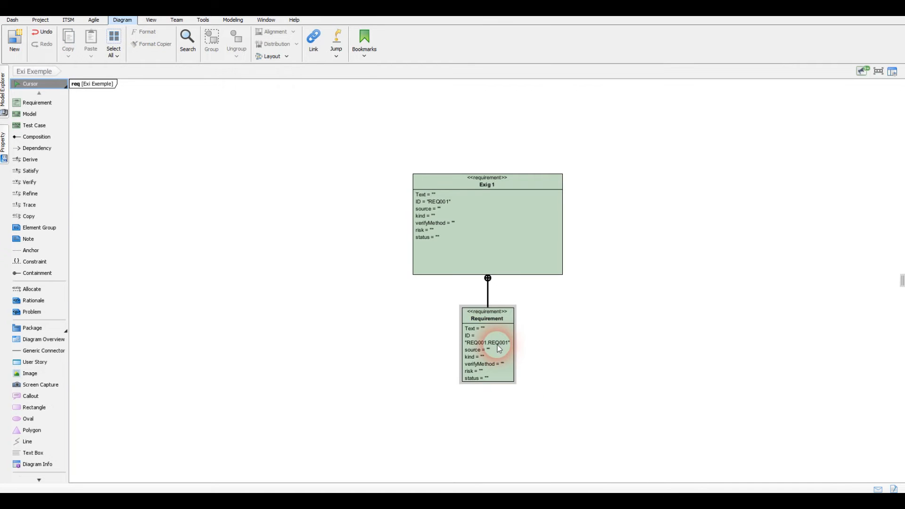
drag(520, 345, 565, 344)
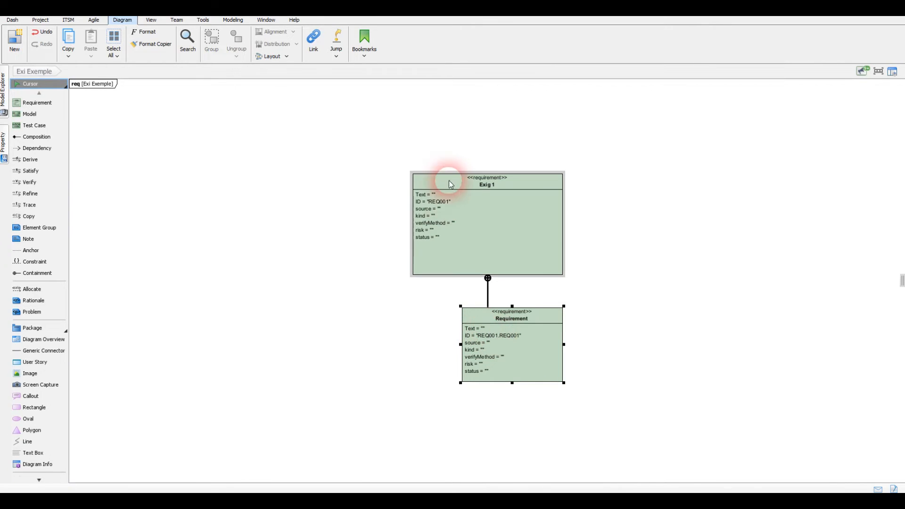
Step: Set the ID of the Exig 1 requirement to 1
click(437, 203)
click(440, 202)
click(442, 203)
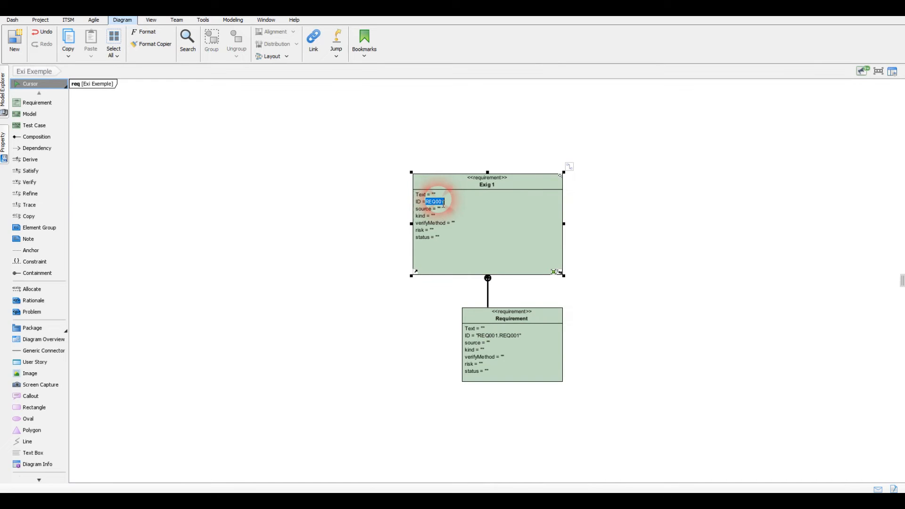
text(1)
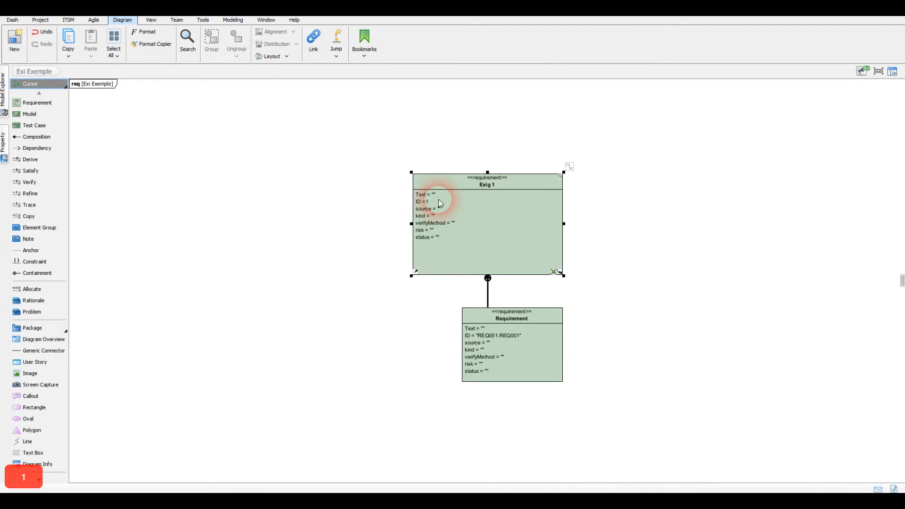
click(500, 204)
Step: Replace the contained requirement's own ID part with 1, under its parent's ID
click(474, 336)
click(495, 337)
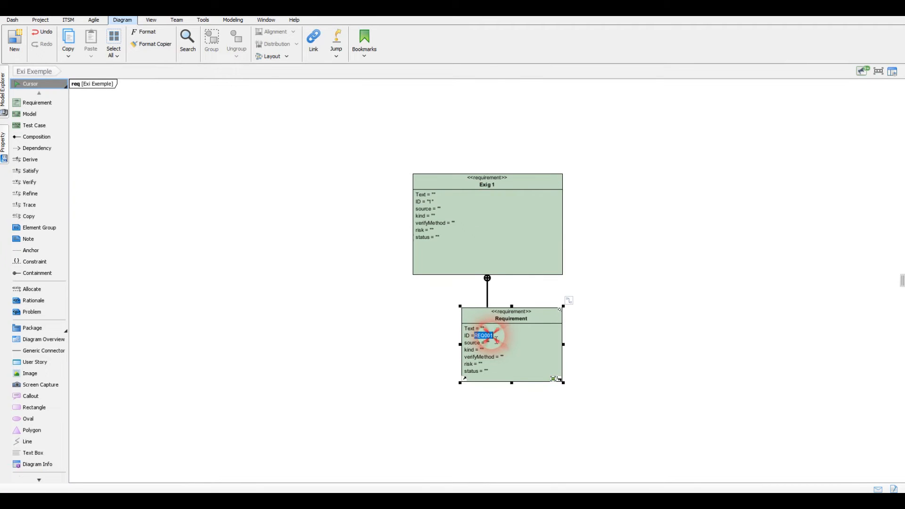
text(1)
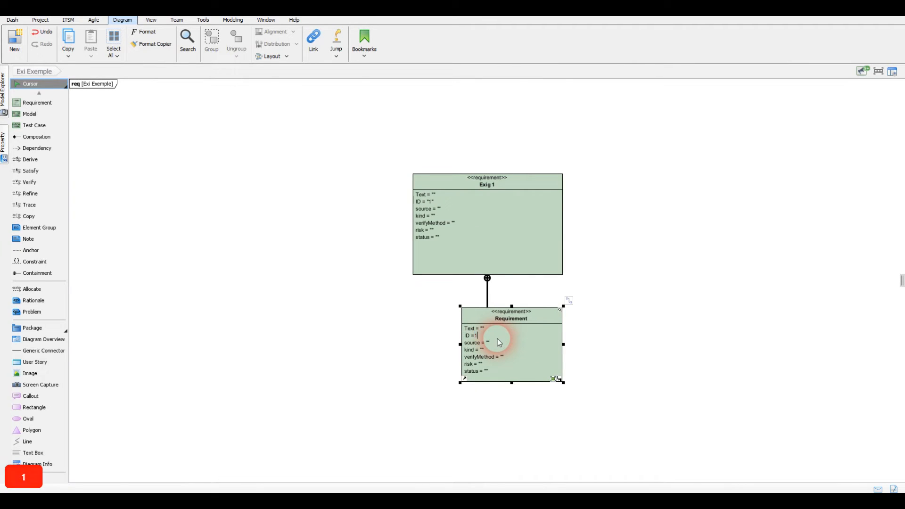
key(Return)
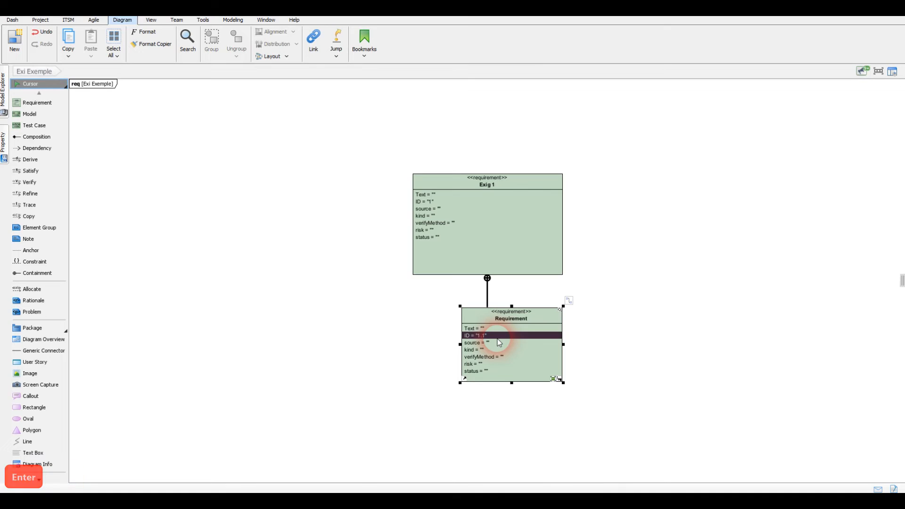
Step: Enter blablabla as the Text attribute of Exig 1
click(432, 201)
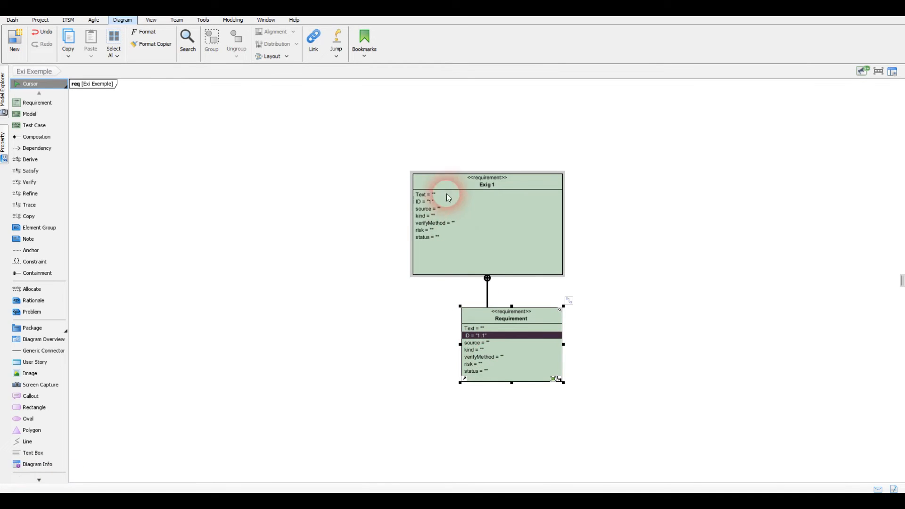
click(434, 197)
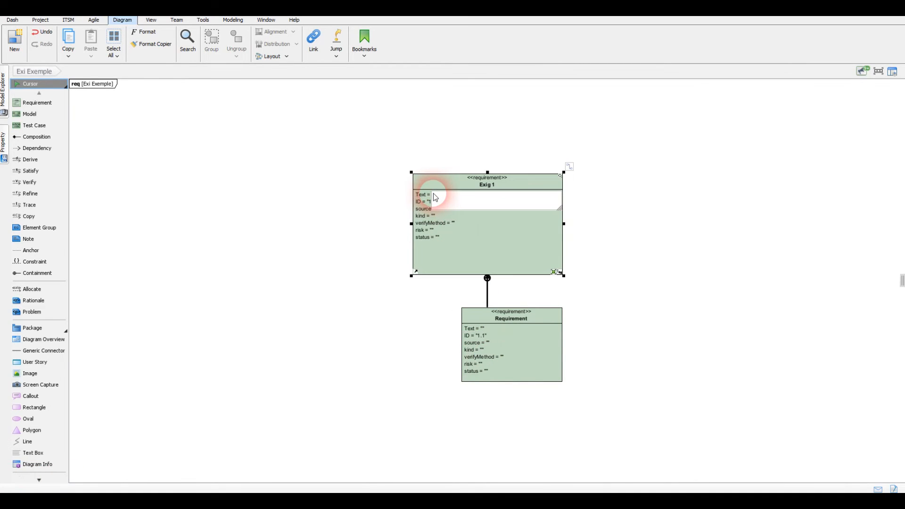
text(blablabl)
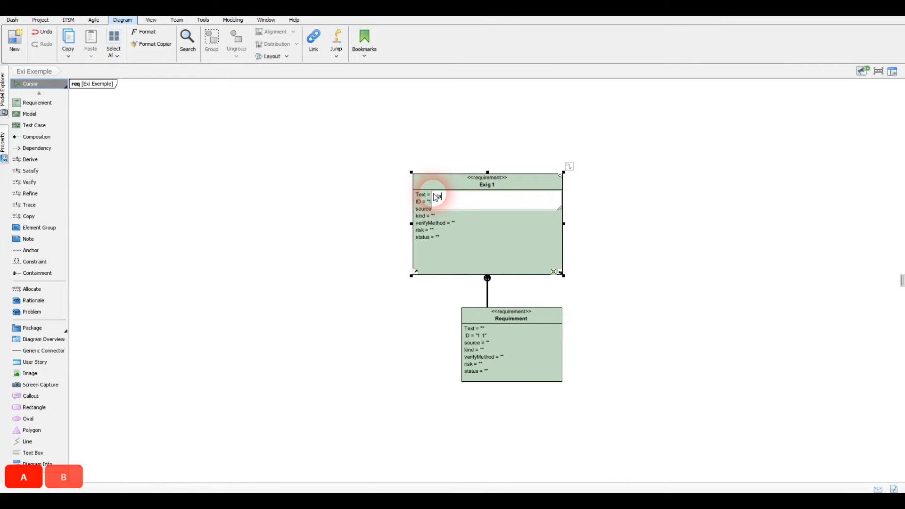
text(a)
key(Return)
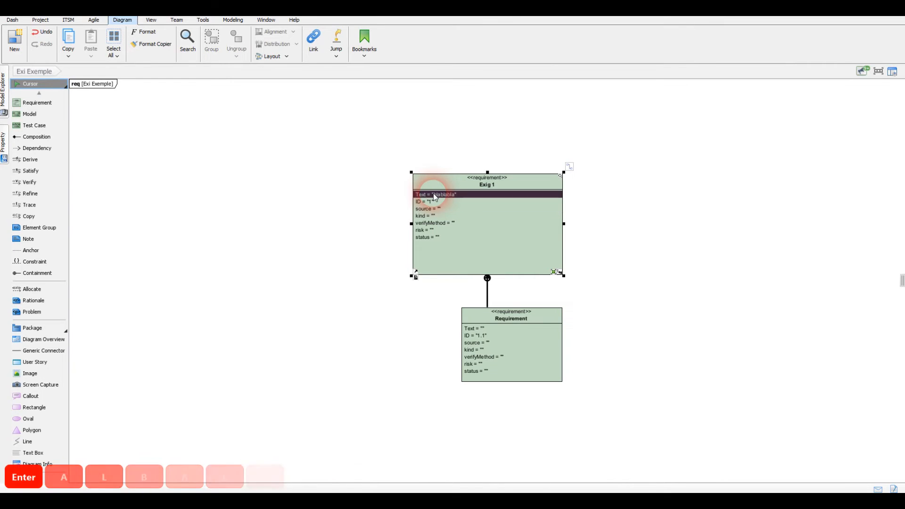
Step: Set the risk of Exig 1 to High and its status to Approved
click(428, 239)
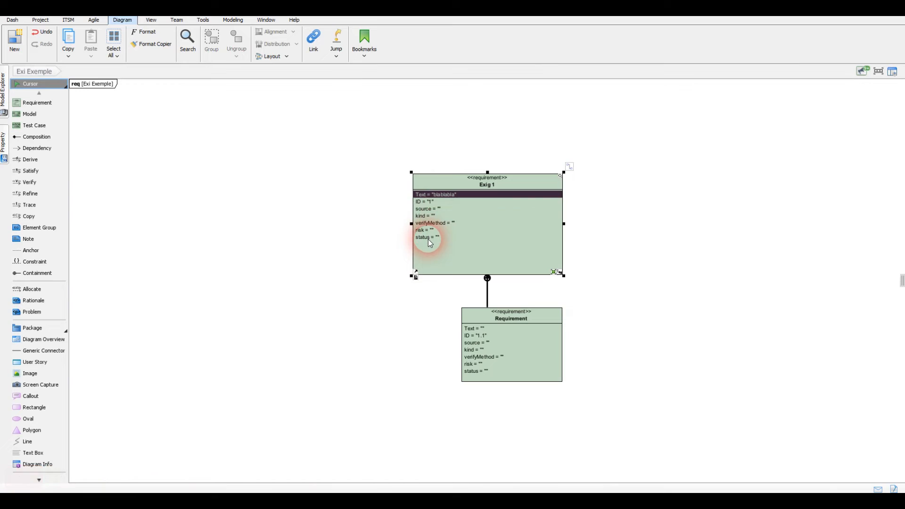
double_click(428, 231)
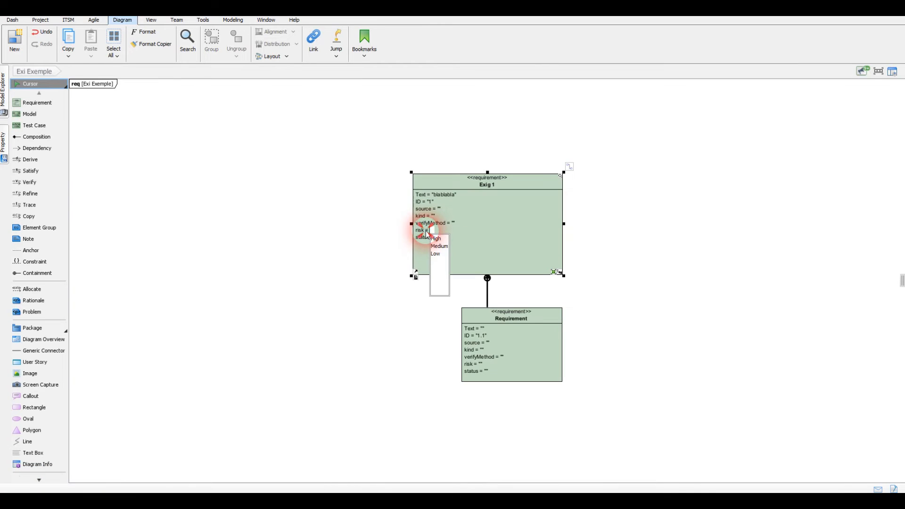
click(440, 240)
double_click(430, 238)
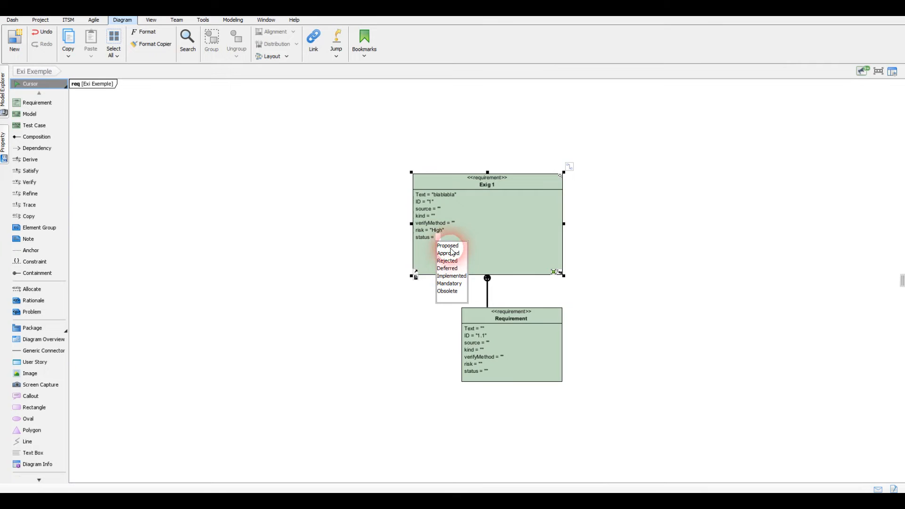
click(449, 253)
click(435, 210)
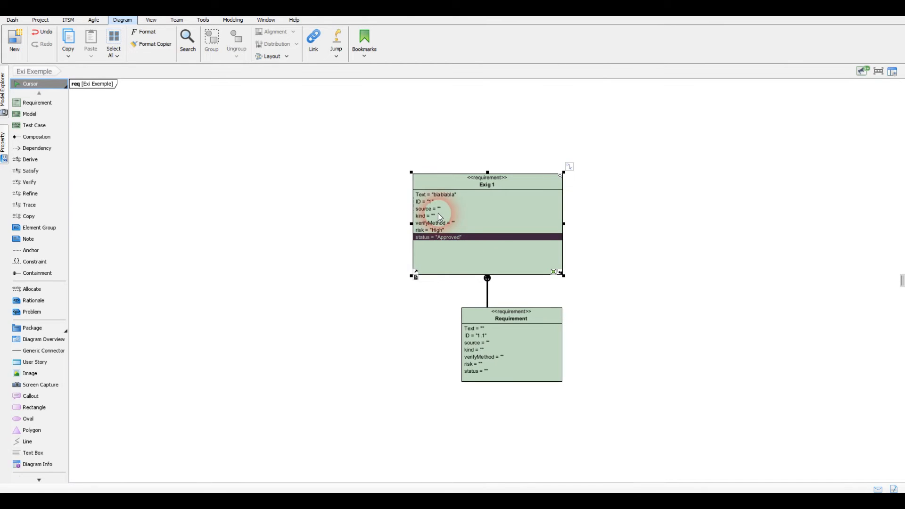
click(464, 218)
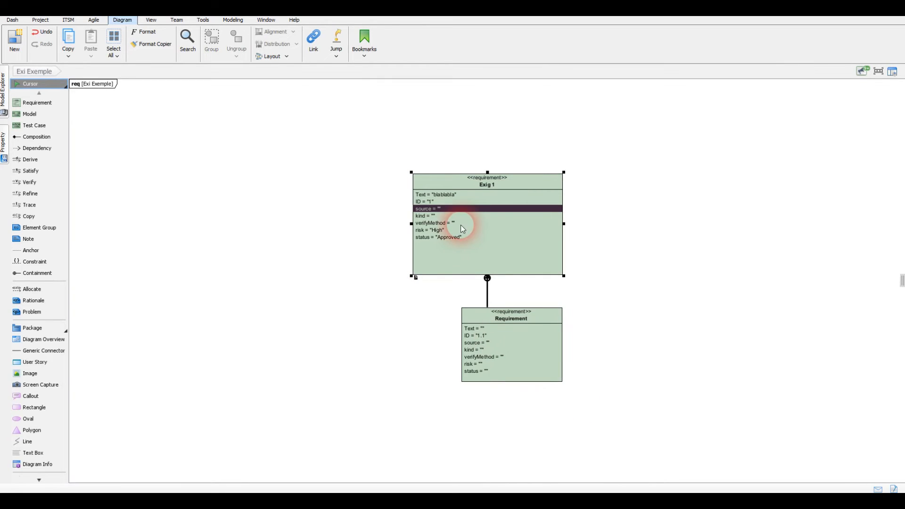
Step: Select Exig 1 together with its contained requirement and align them on their horizontal centers
drag(389, 157, 620, 406)
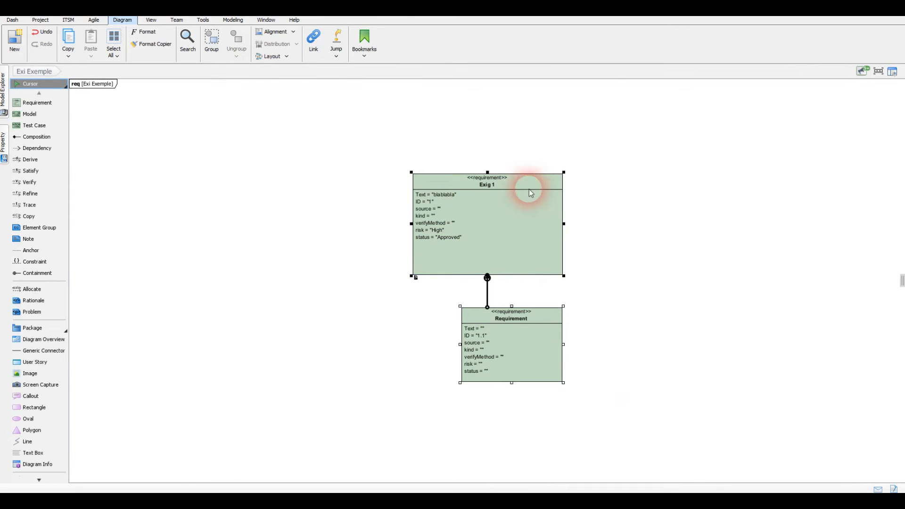
mouse_move(527, 186)
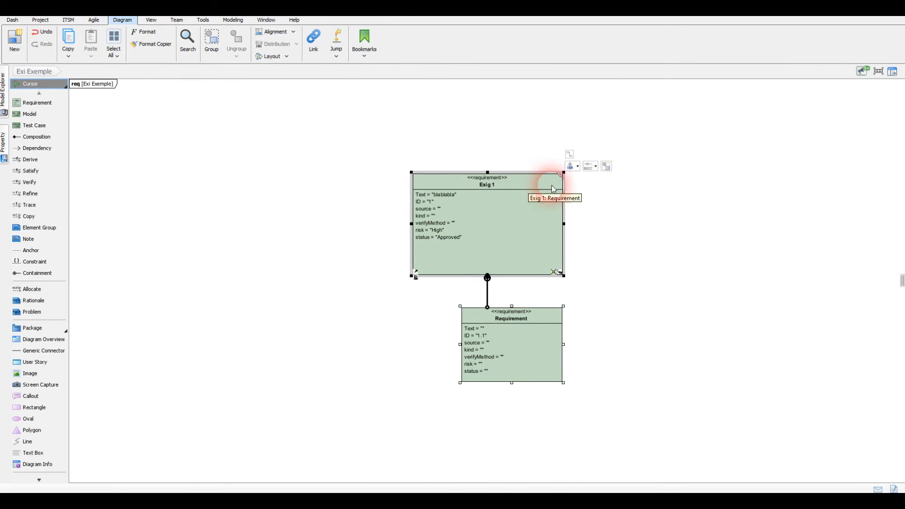
click(578, 167)
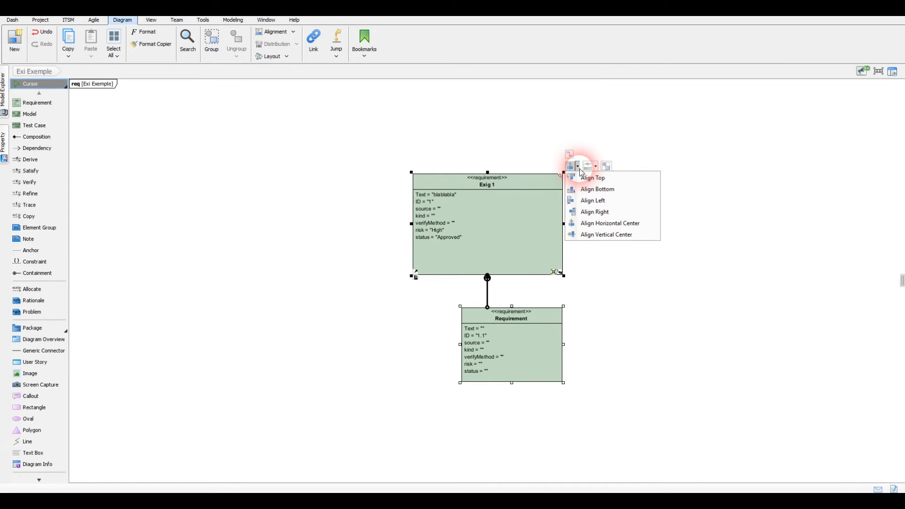
click(592, 223)
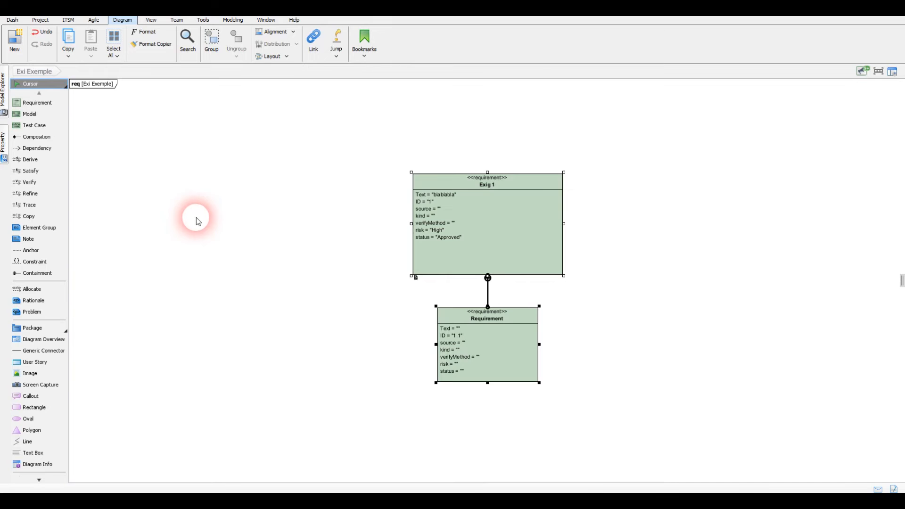
click(294, 32)
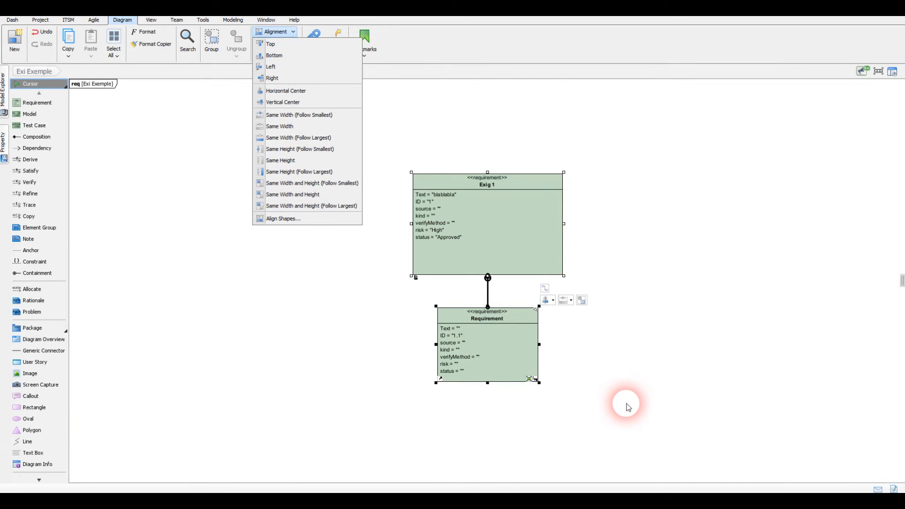
click(303, 364)
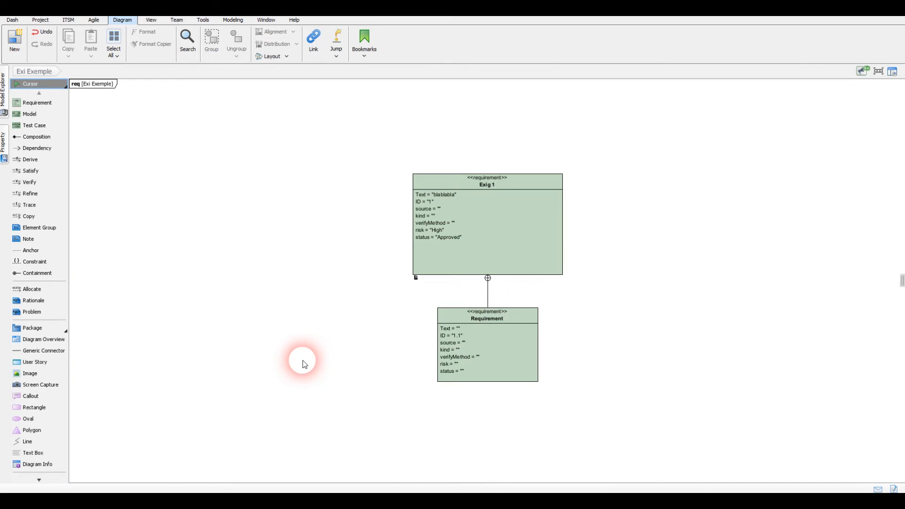
Step: Draw another requirement with its default name and place it just below the contained requirement
click(48, 104)
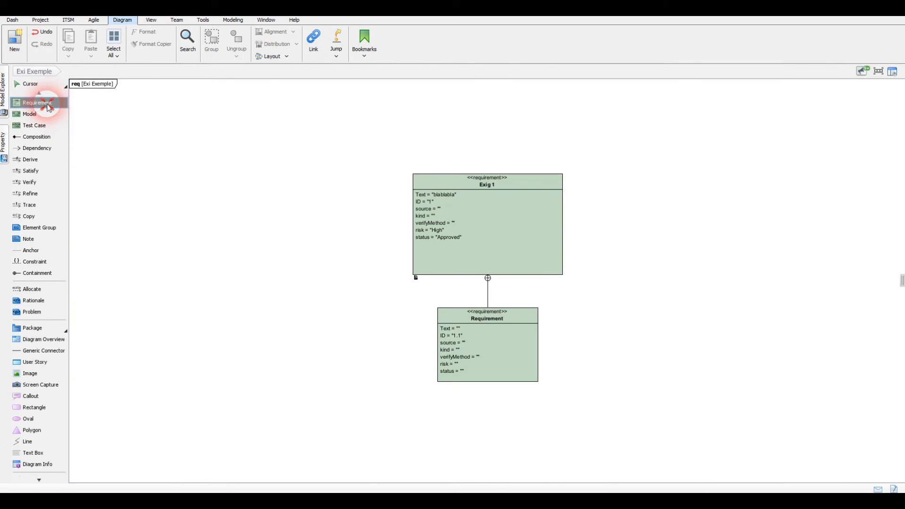
drag(305, 403, 393, 471)
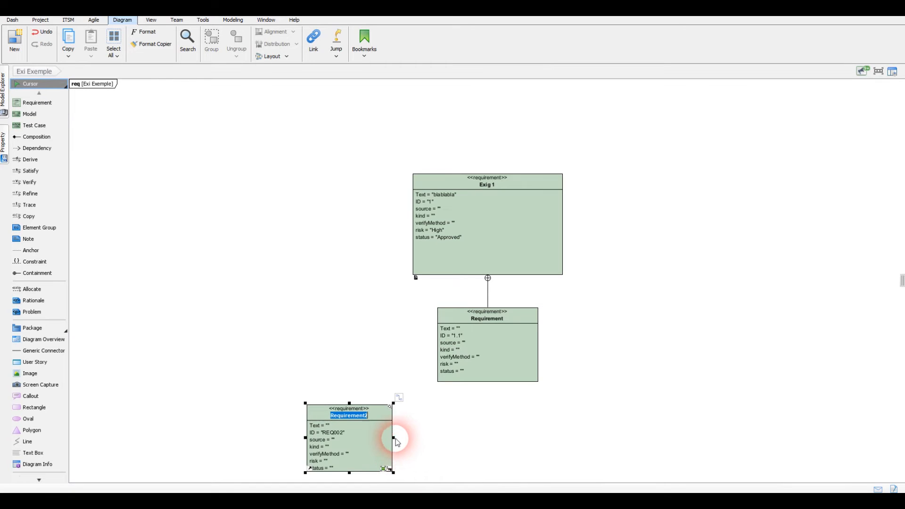
drag(370, 414, 515, 422)
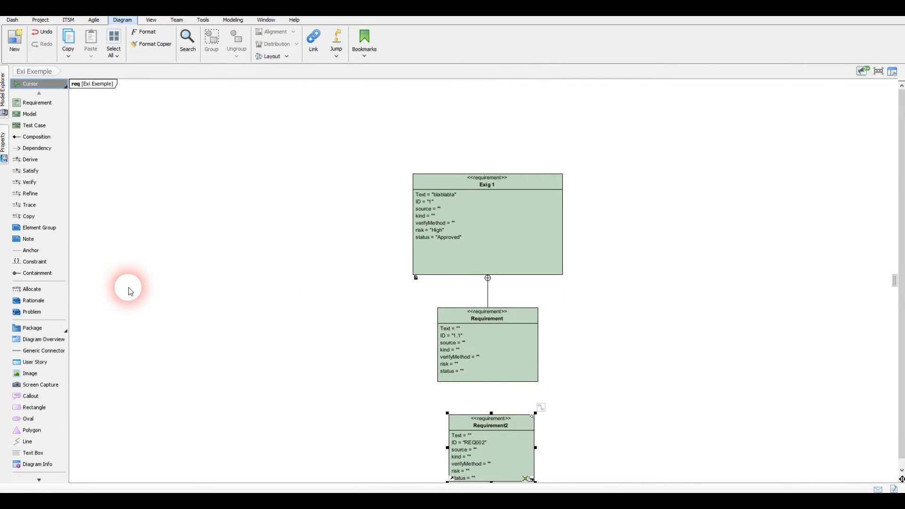
Step: Draw a Refine relationship from the lowest requirement up to the contained requirement above it
click(46, 198)
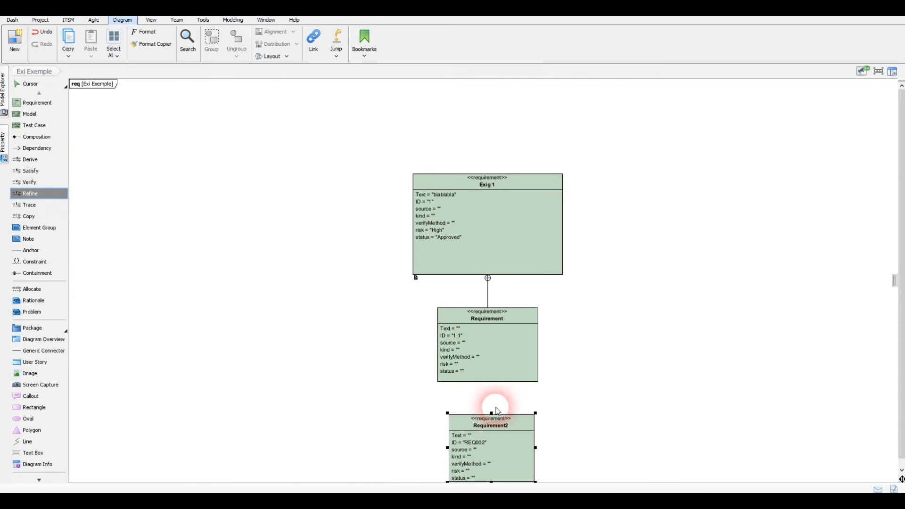
drag(497, 445, 488, 361)
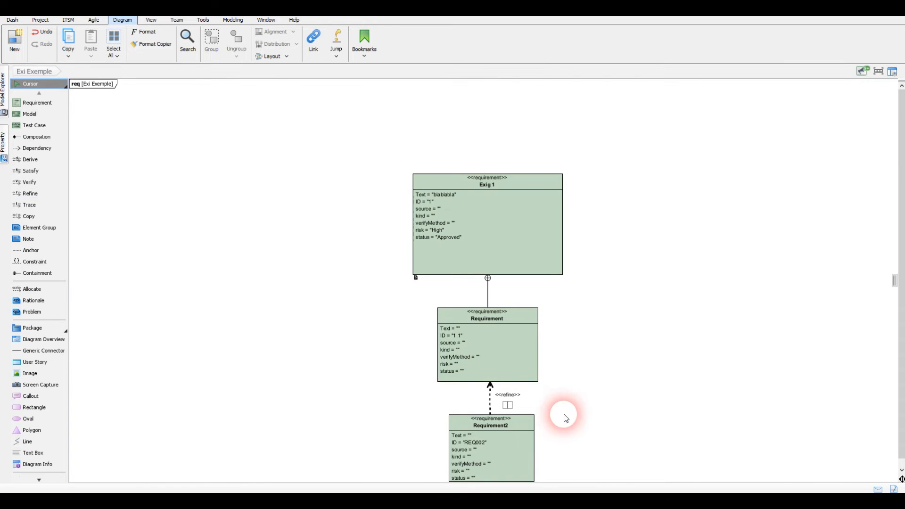
click(657, 429)
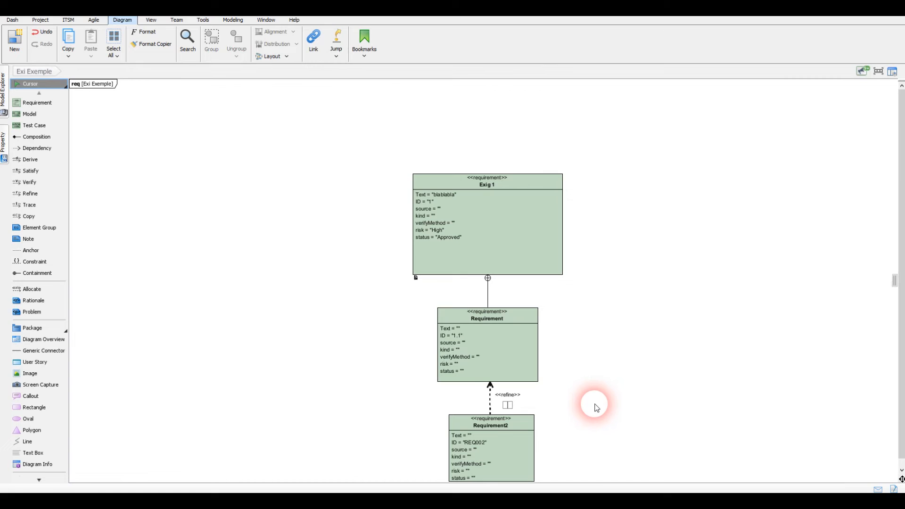
click(561, 245)
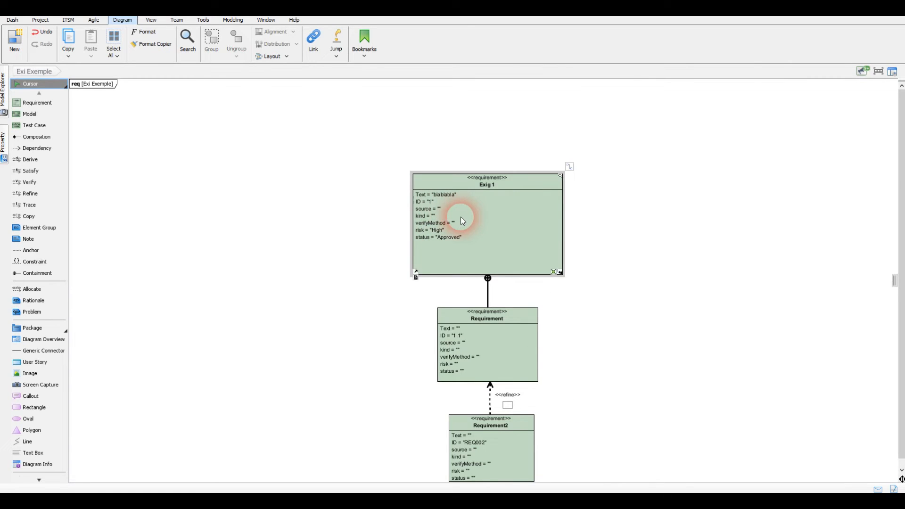
Step: Set the Exig 1 requirement to show only its non-empty attributes
scroll(468, 214, up, 1)
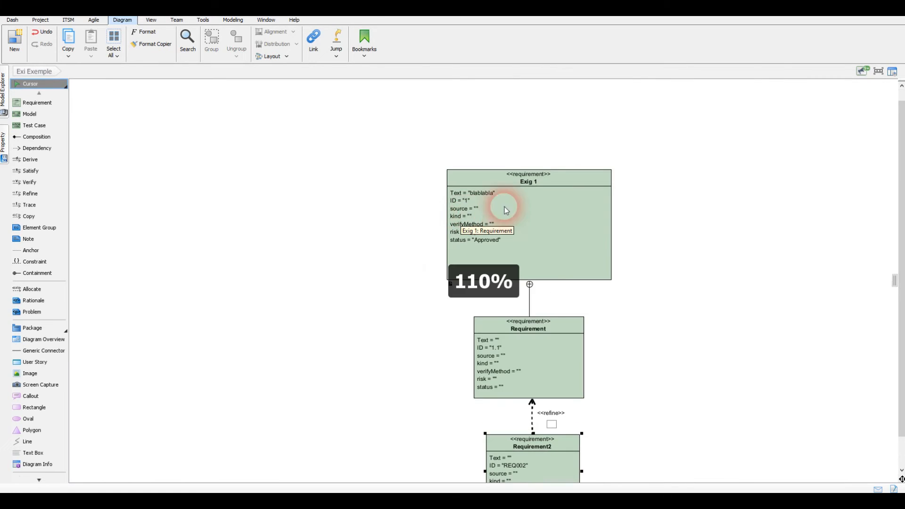
scroll(549, 203, up, 2)
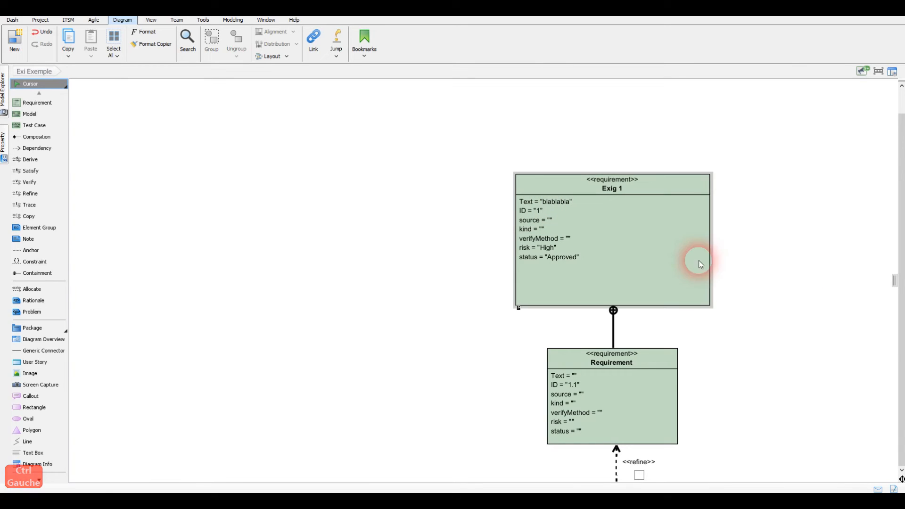
scroll(726, 257, up, 1)
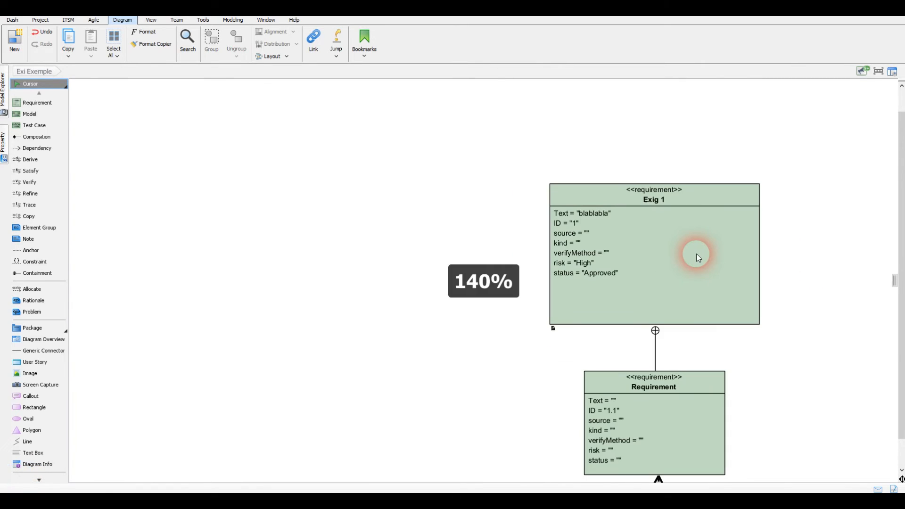
drag(778, 288, 563, 271)
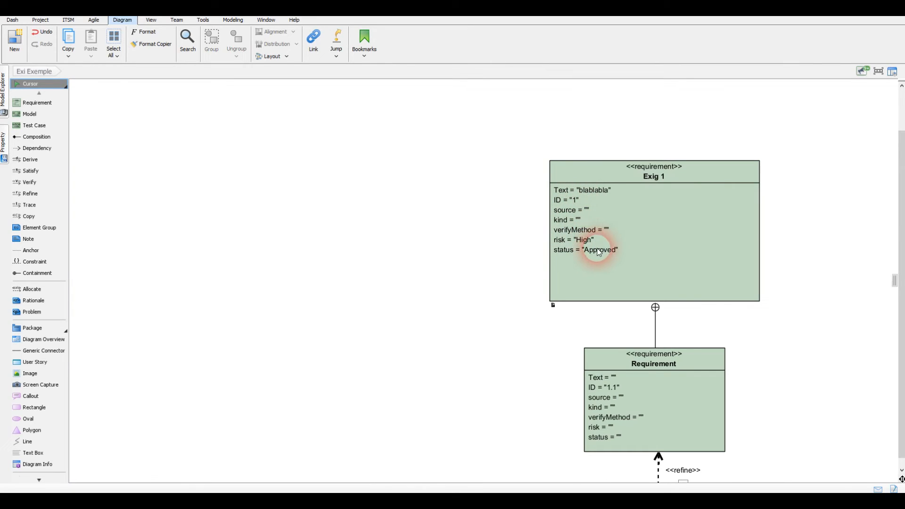
click(699, 227)
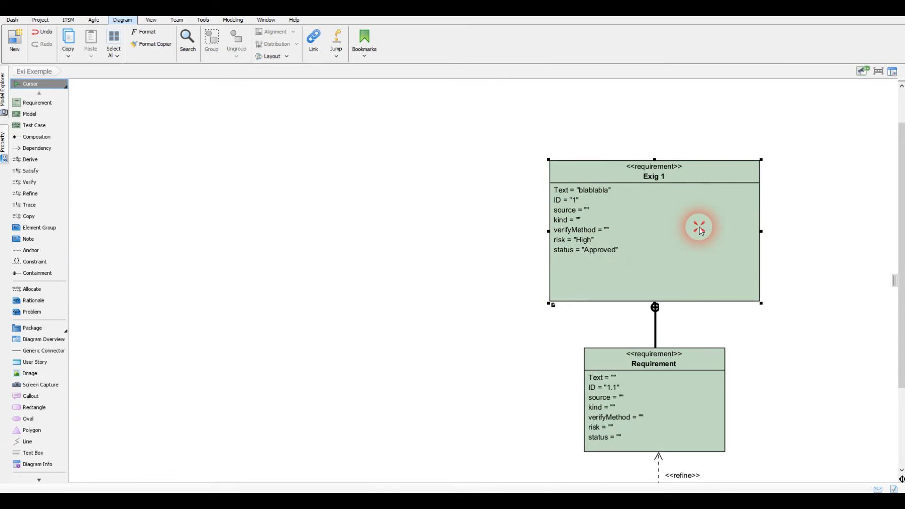
right_click(663, 218)
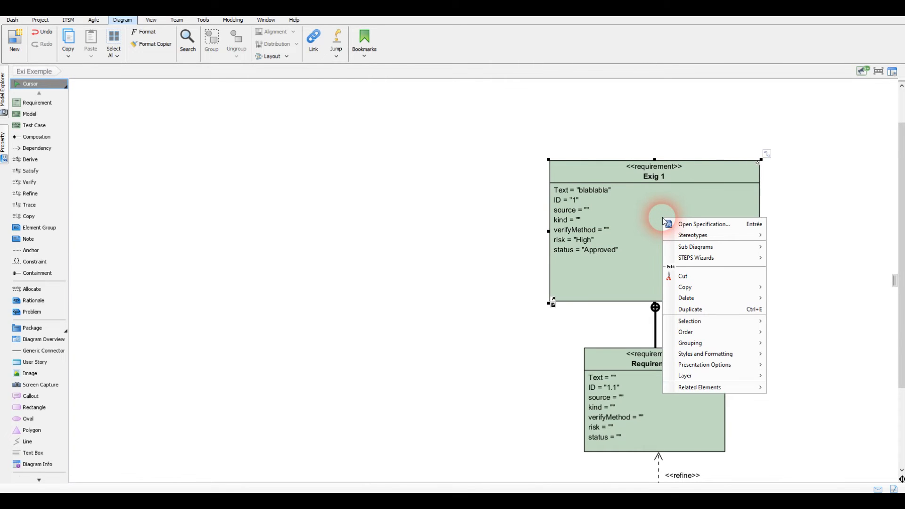
mouse_move(694, 357)
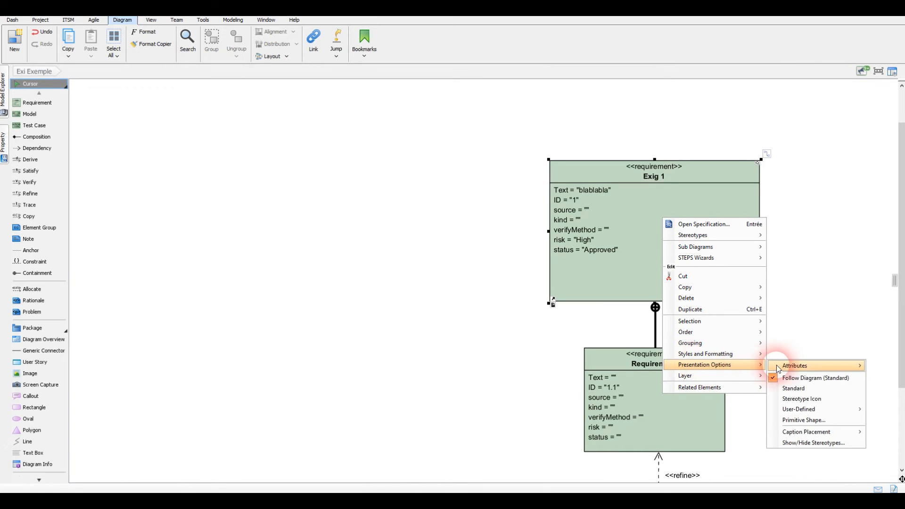
mouse_move(785, 368)
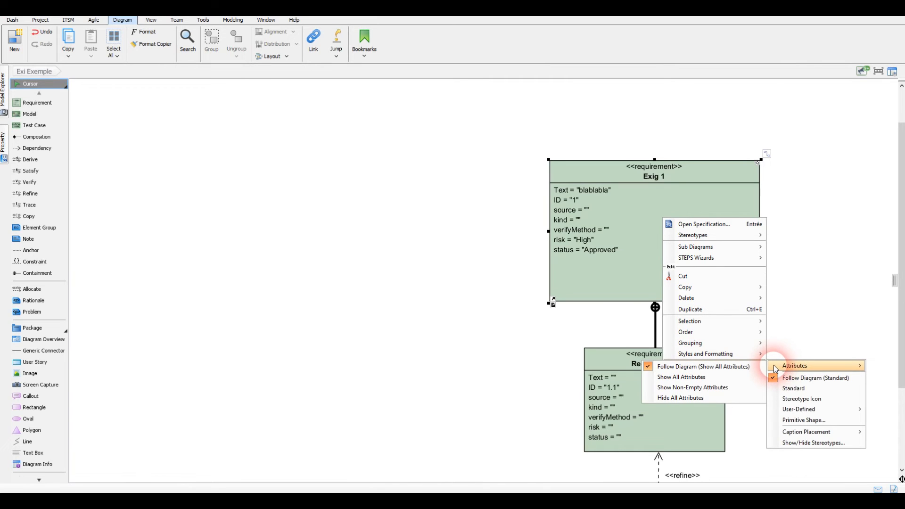
click(687, 388)
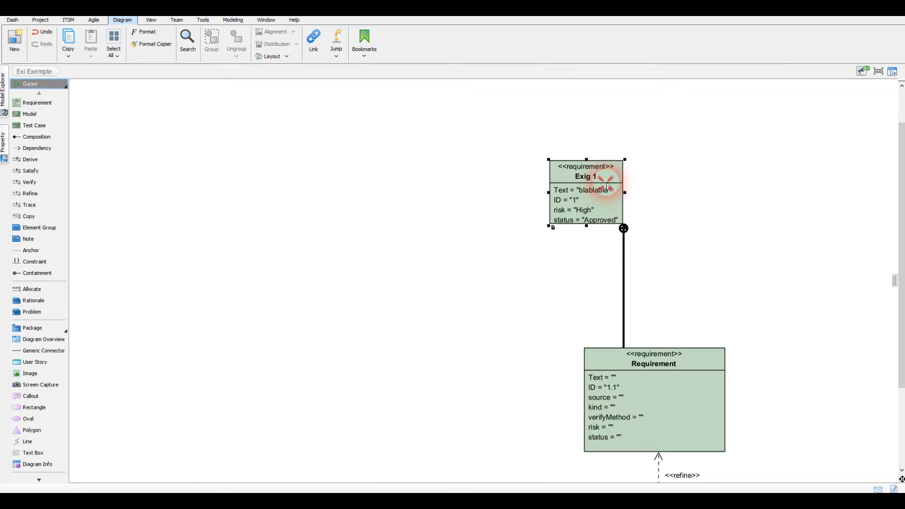
Step: Select all three requirements and align them with the Vertical Center option
scroll(608, 228, down, 1)
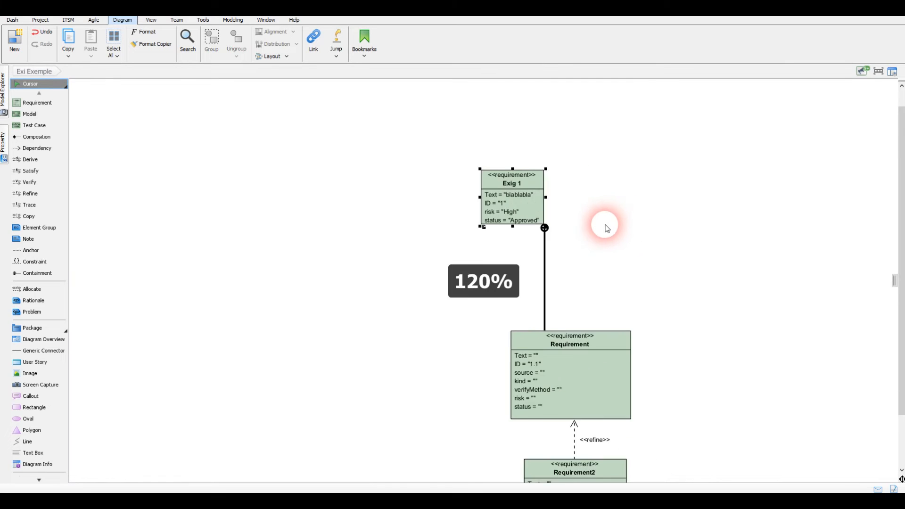
scroll(607, 227, down, 1)
key(ctrl)
drag(326, 130, 572, 458)
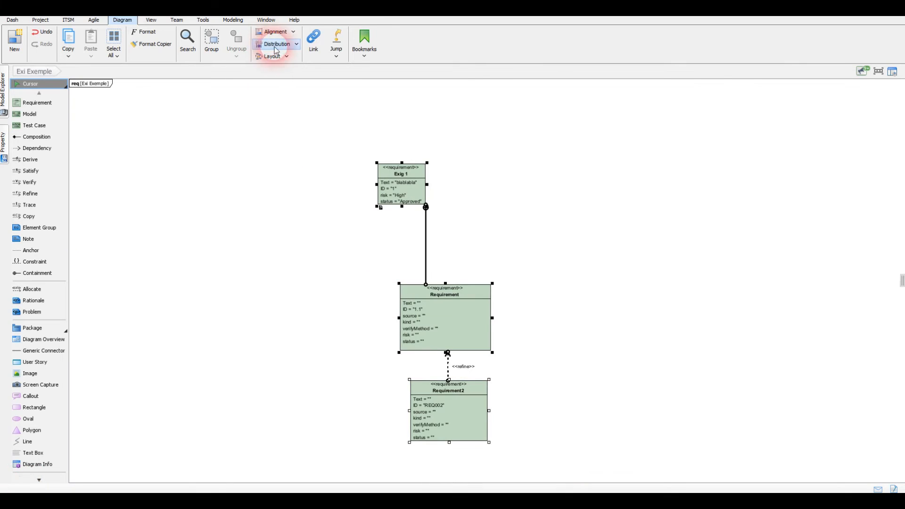
click(277, 31)
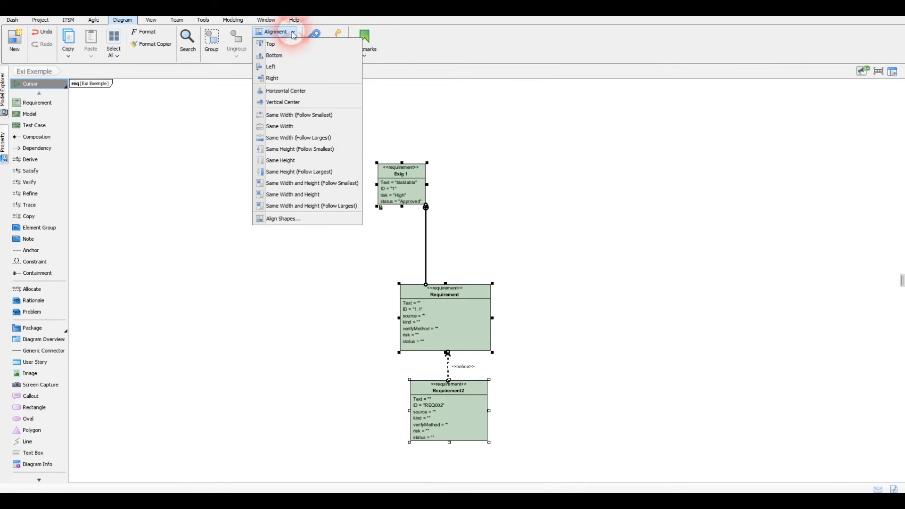
click(292, 103)
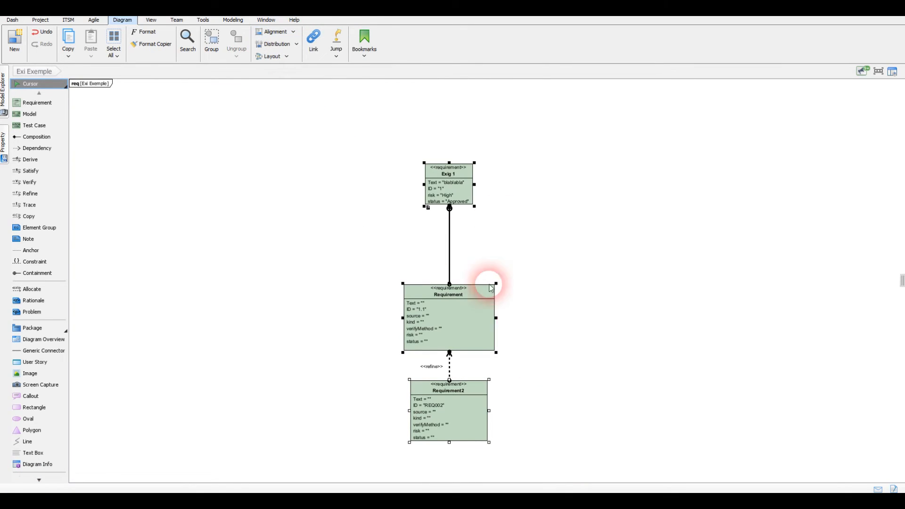
Step: Try fitting the middle requirement's box to its content, and undo the resize
click(470, 284)
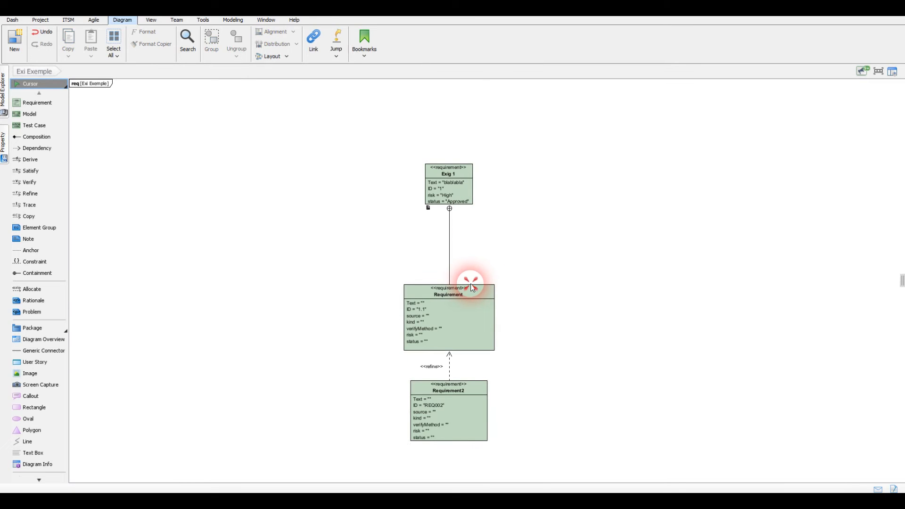
click(473, 286)
click(474, 278)
click(477, 356)
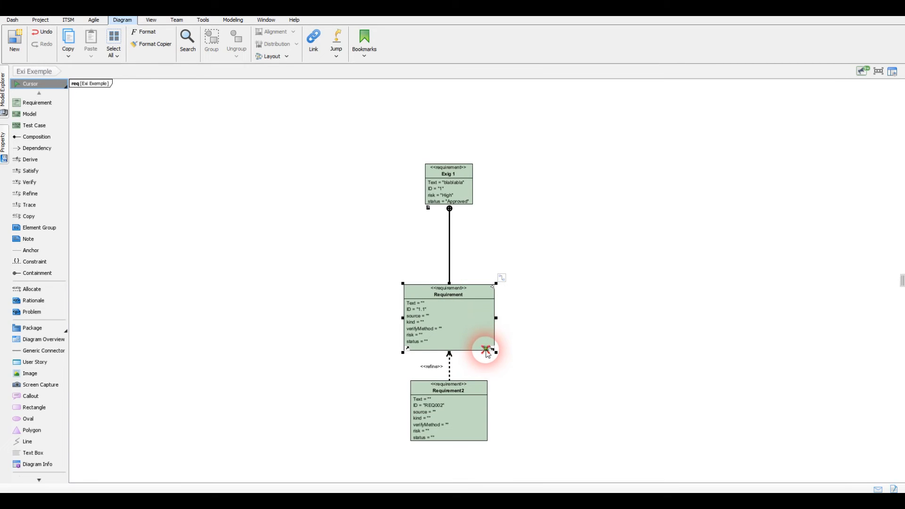
click(487, 349)
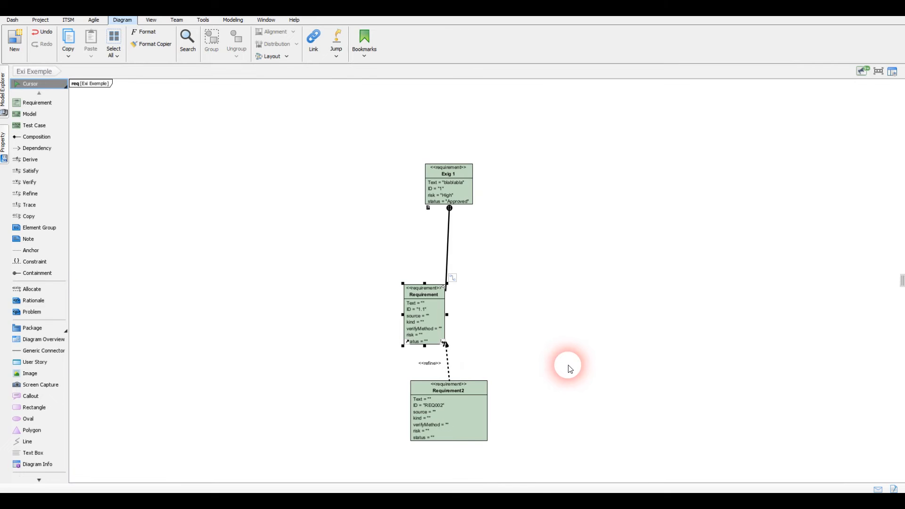
key(ctrl+z)
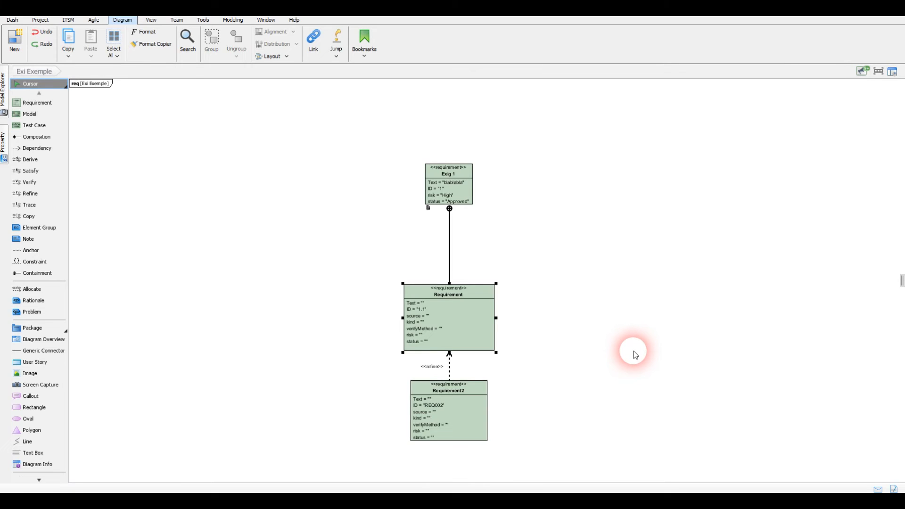
Step: Switch to the open US Exemple use case diagram and look at its System box
click(880, 72)
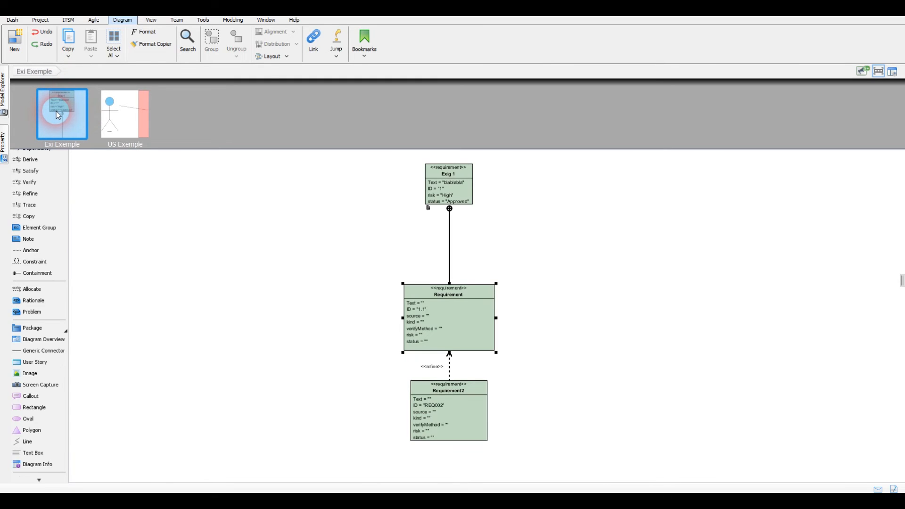
click(123, 115)
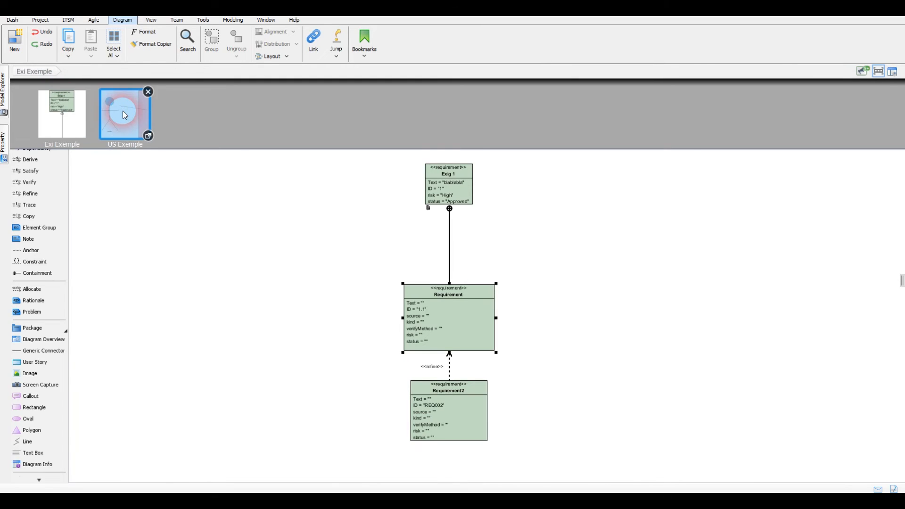
click(124, 115)
click(148, 136)
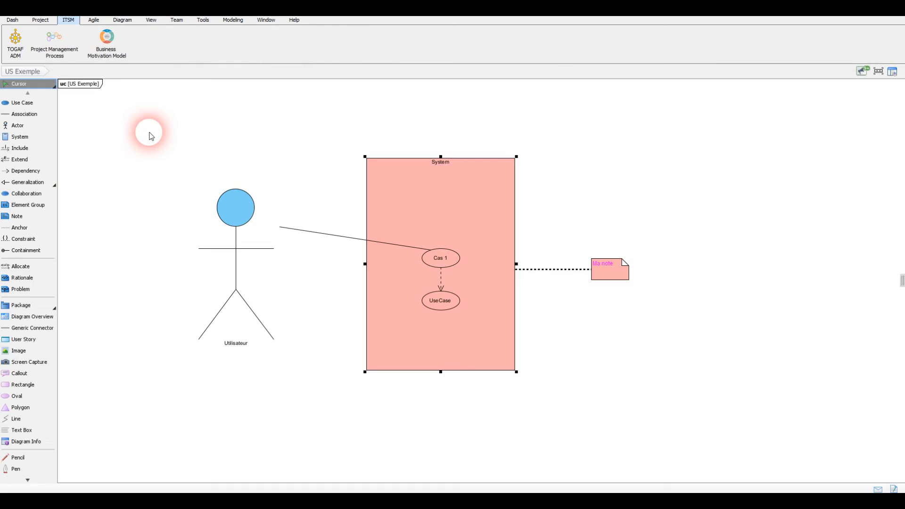
click(430, 215)
click(411, 369)
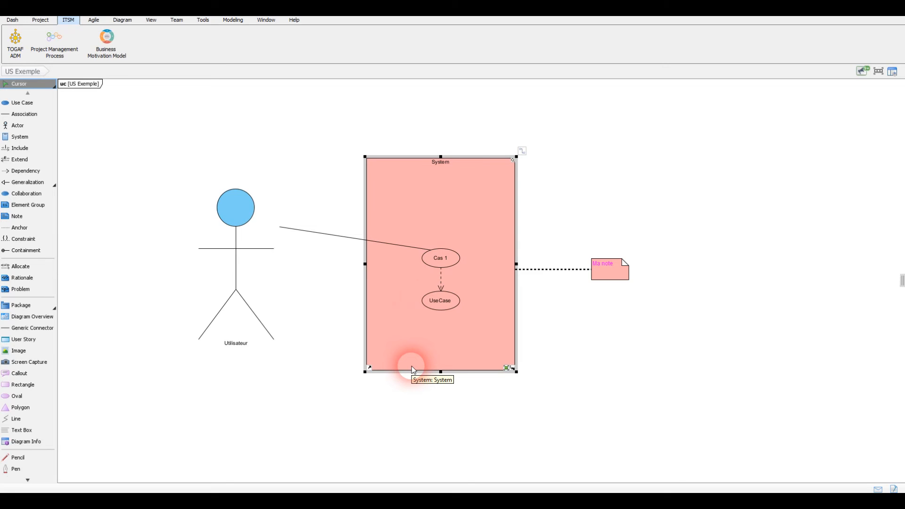
Step: Return to the Exi Exemple diagram and view the overview of all the project's diagrams, closing it again
click(879, 72)
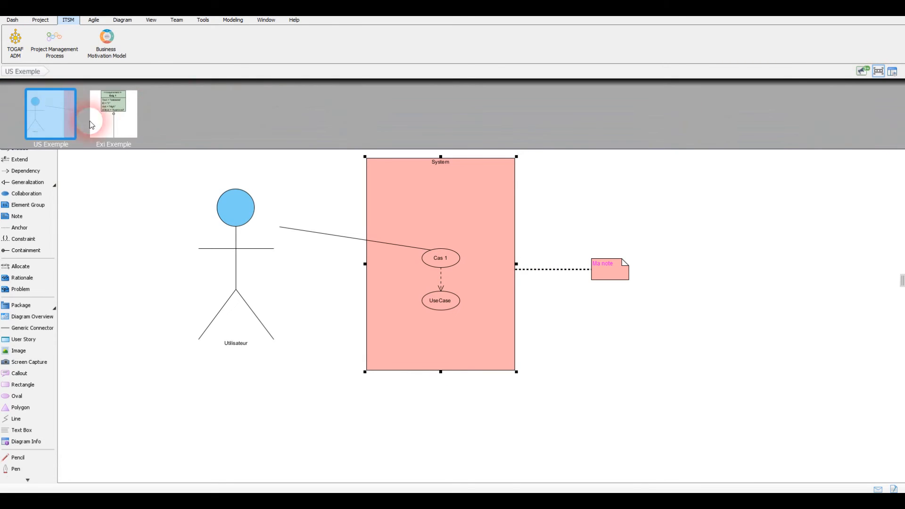
click(118, 117)
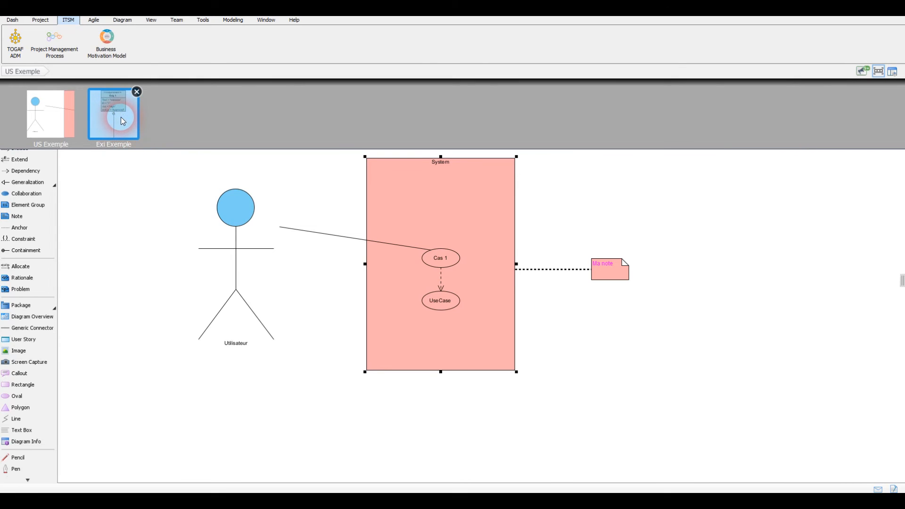
key(Return)
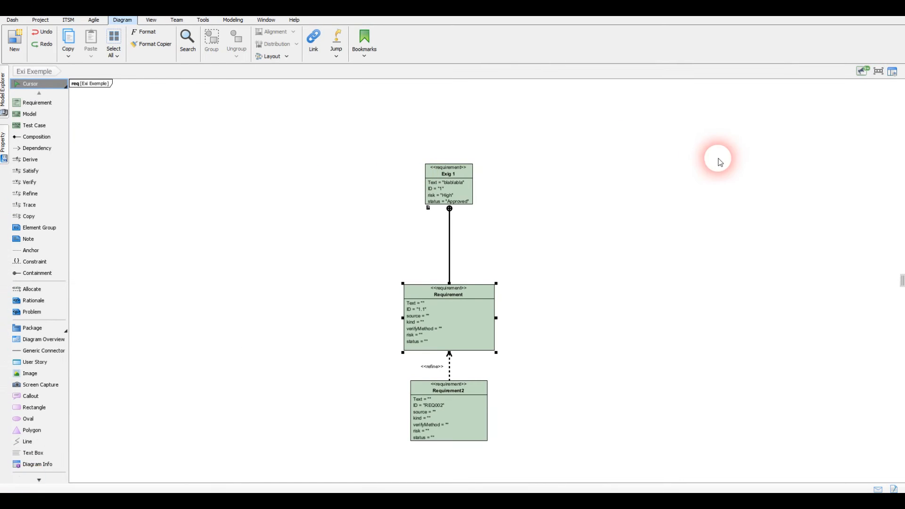
click(891, 76)
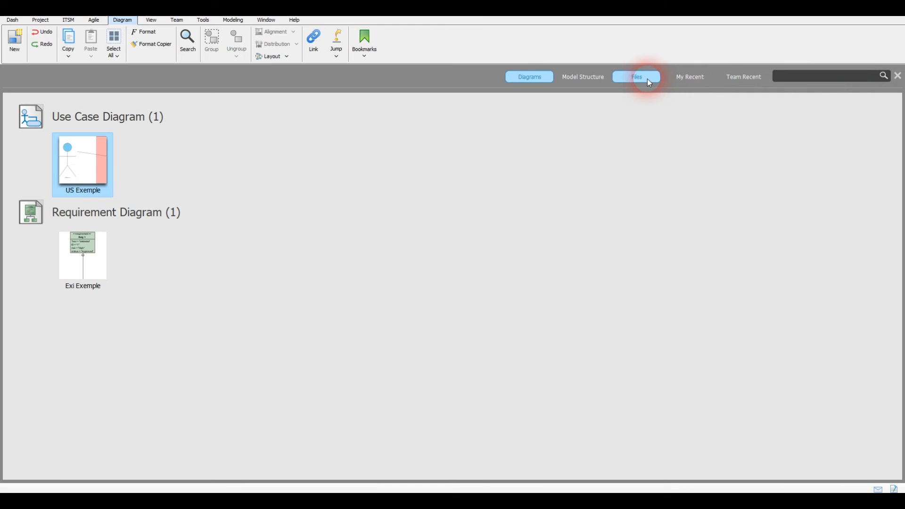
click(897, 76)
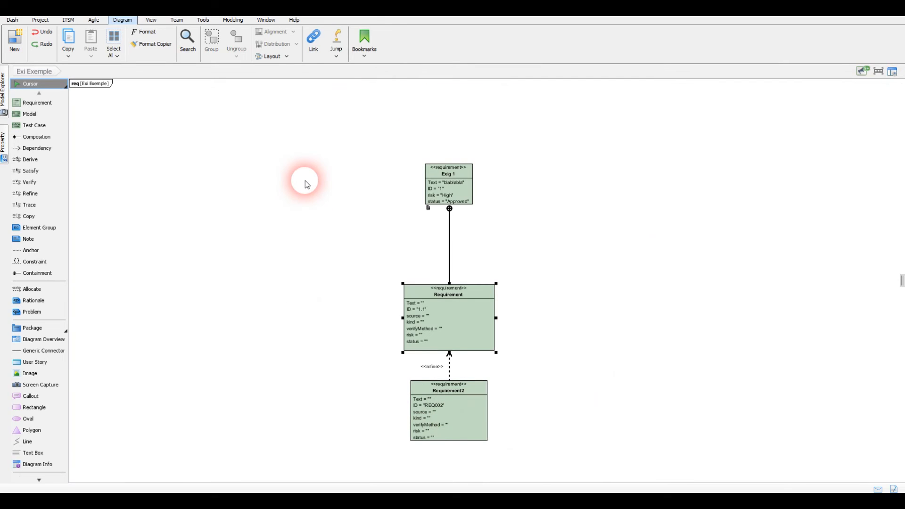
Step: Export the active diagram as the image Exi Exemple.png, in PNG format without background, to the 2_Recherche capteur folder
click(43, 22)
click(400, 216)
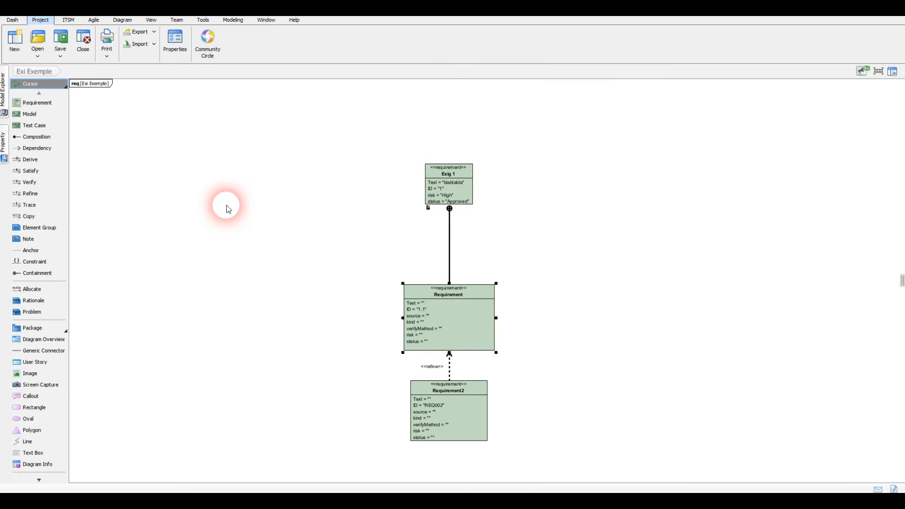
click(154, 33)
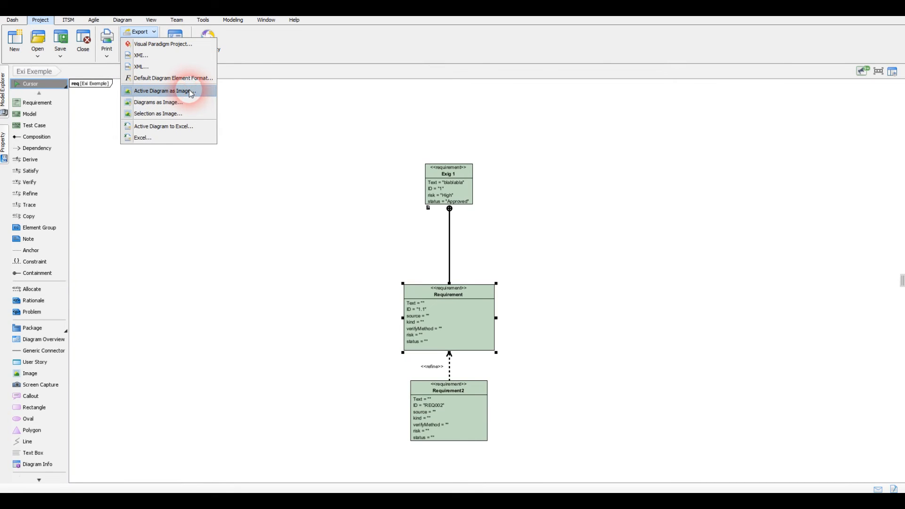
click(168, 91)
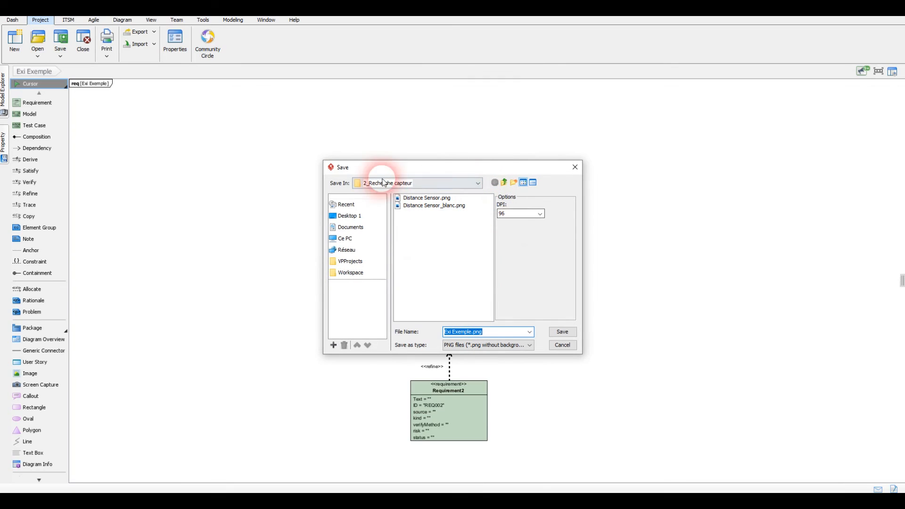
click(466, 345)
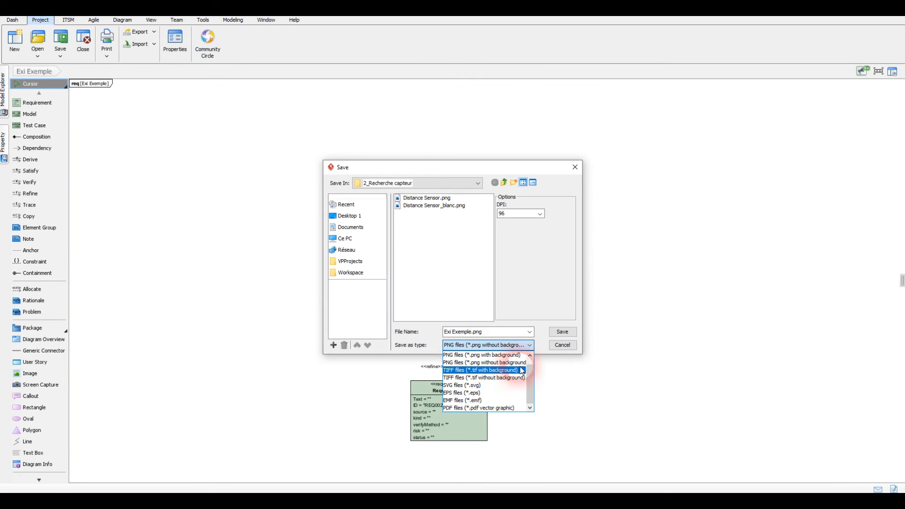
click(482, 366)
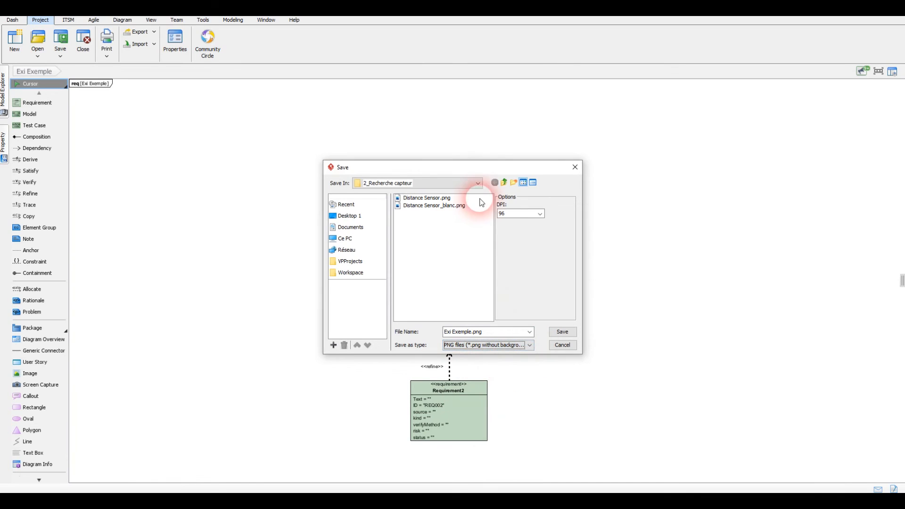
click(564, 332)
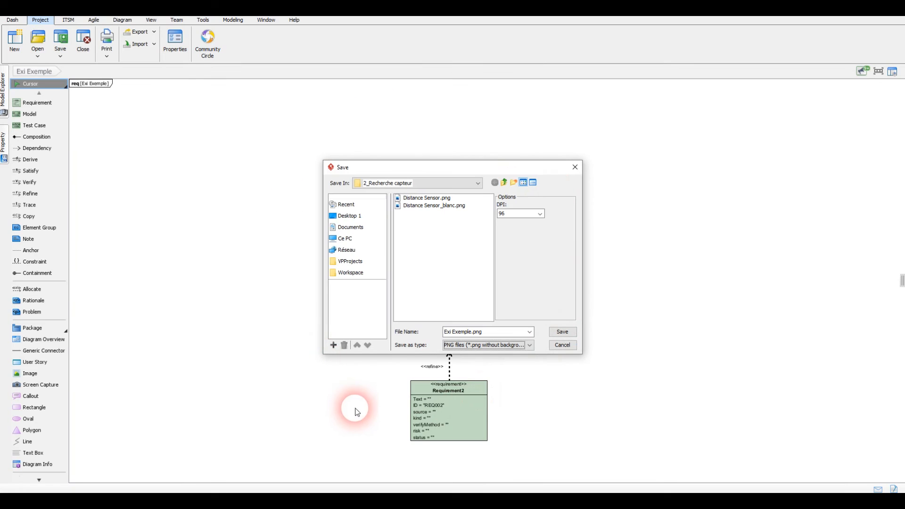
click(566, 332)
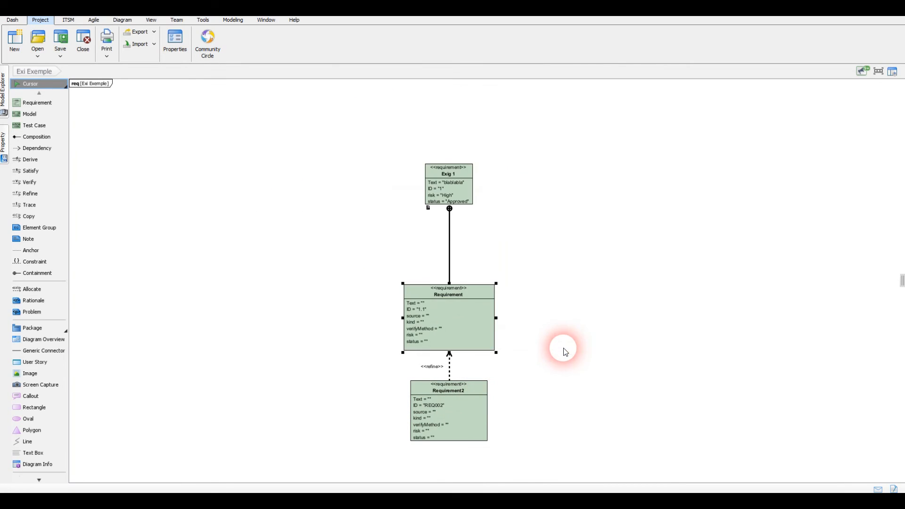